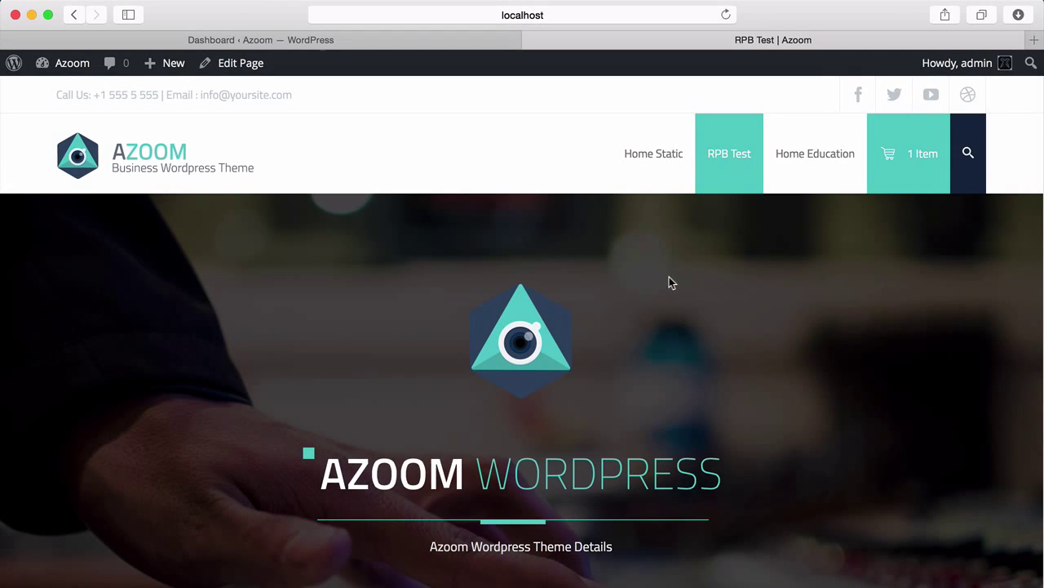
pyautogui.scroll(-10, 668, 282)
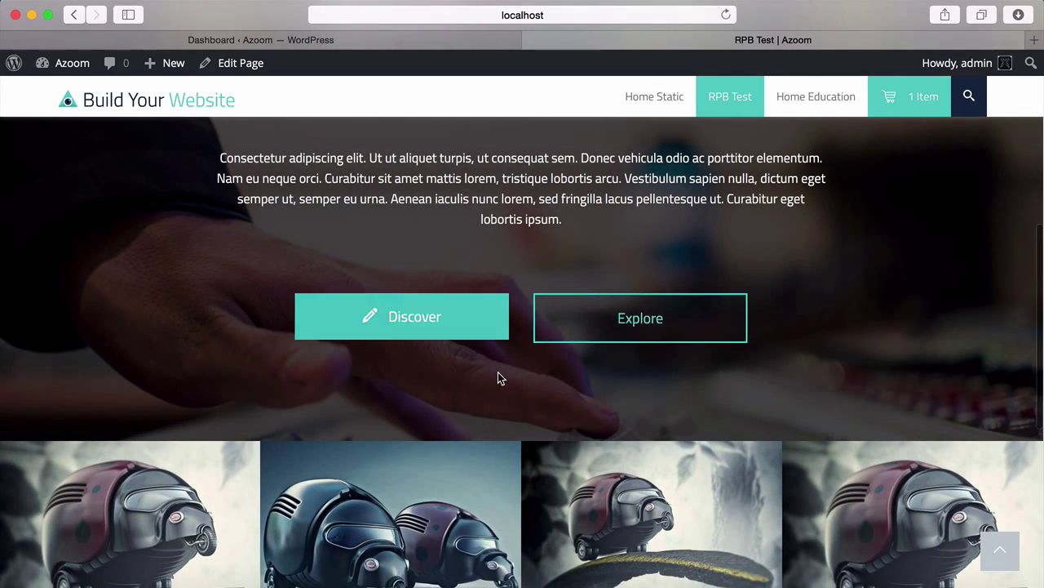
pyautogui.scroll(-3, 497, 375)
pyautogui.scroll(6, 543, 255)
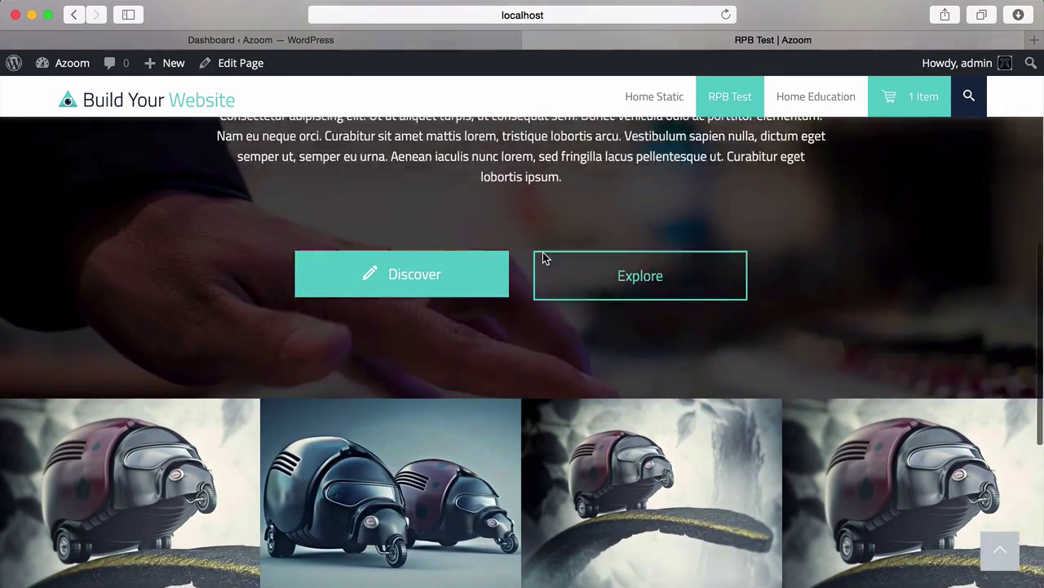
pyautogui.scroll(6, 542, 257)
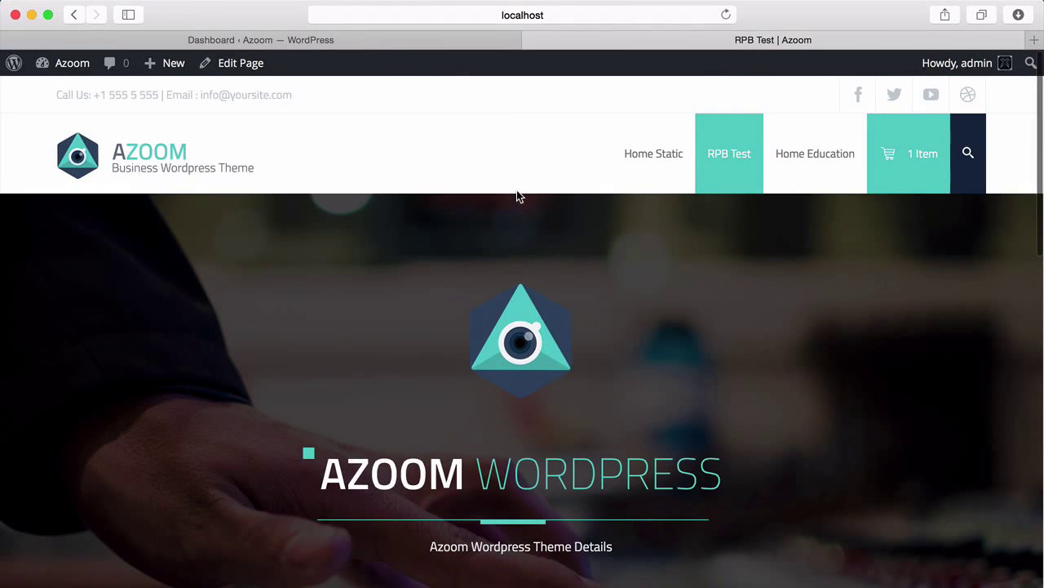
# Open the Curvy Slider plugin's list of sliders from the WordPress dashboard.
pyautogui.click(381, 47)
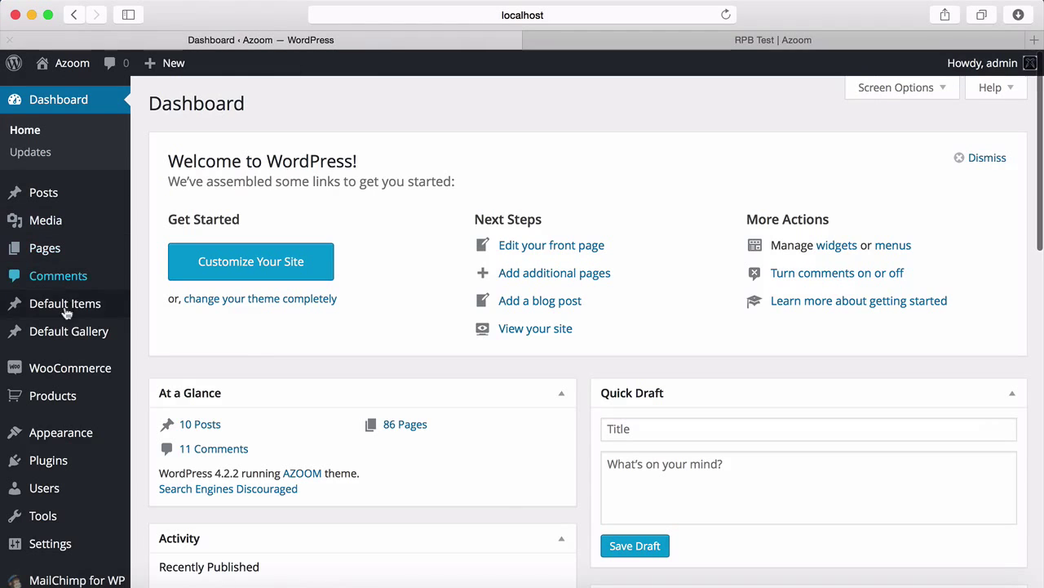
pyautogui.moveTo(98, 459)
pyautogui.scroll(-6, 181, 351)
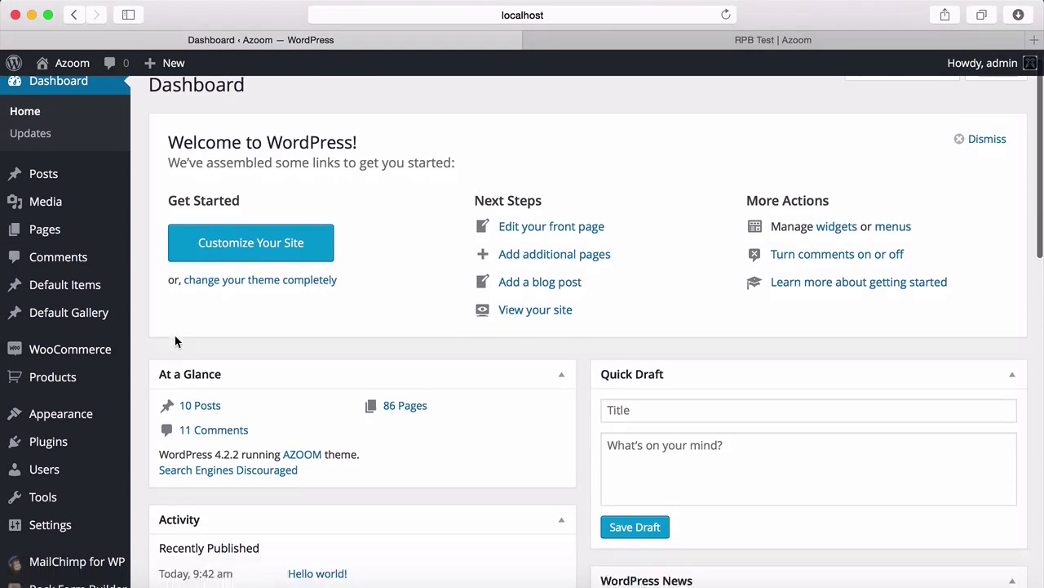
pyautogui.moveTo(96, 538)
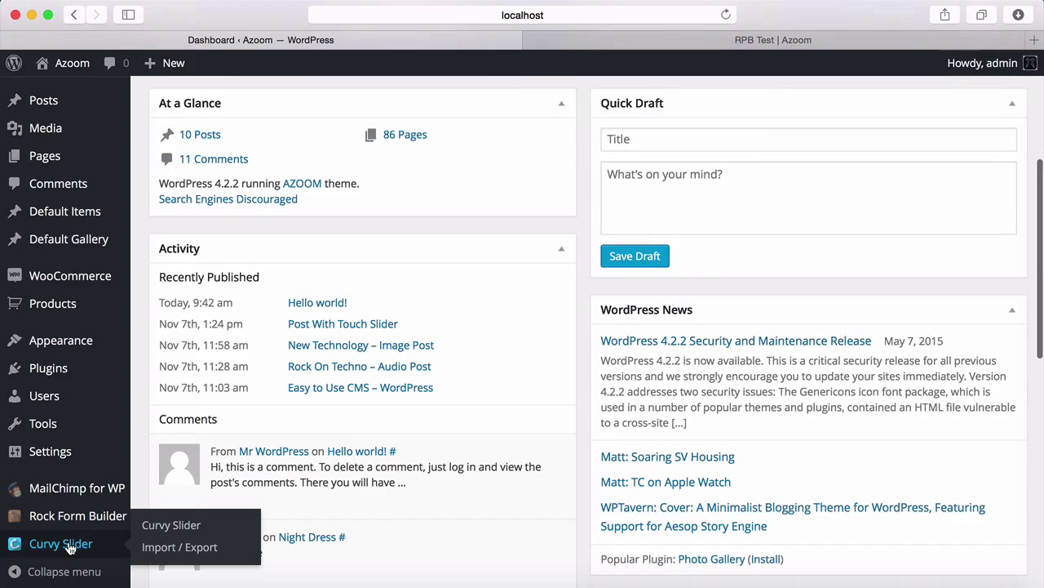
pyautogui.click(75, 545)
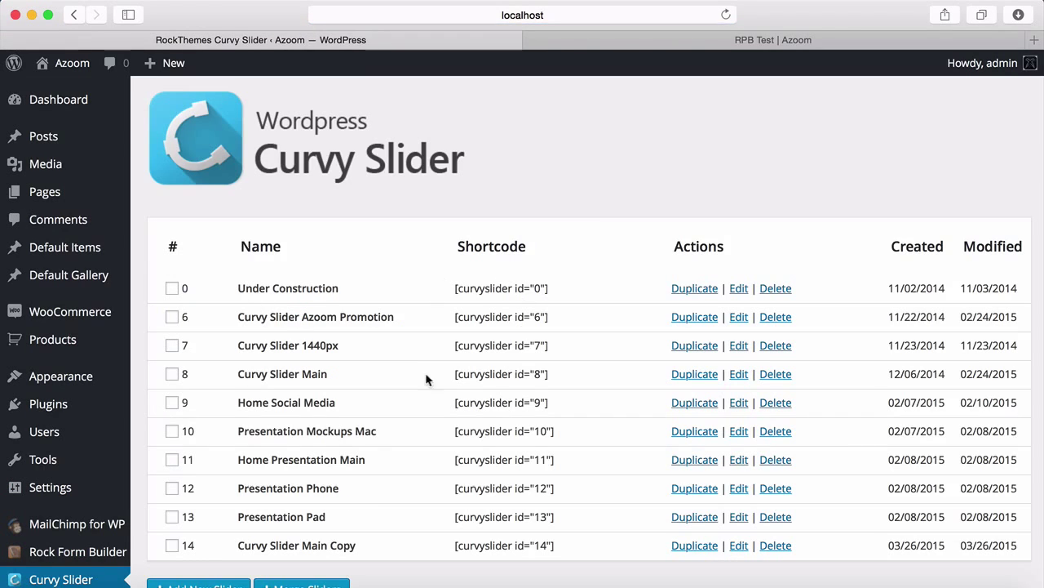
# Add a new slider and name it Test.
pyautogui.scroll(-3, 523, 408)
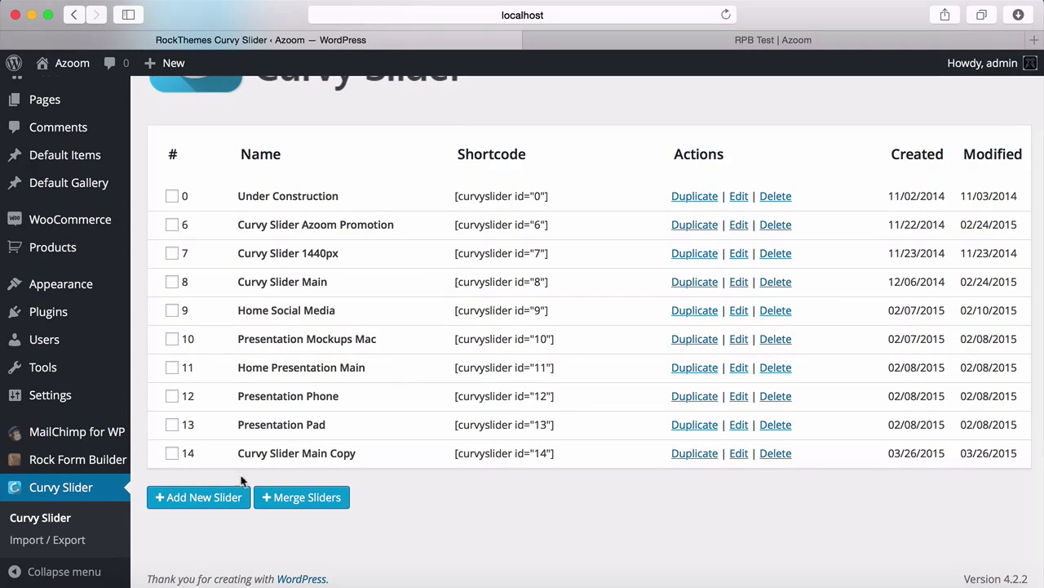
pyautogui.click(195, 497)
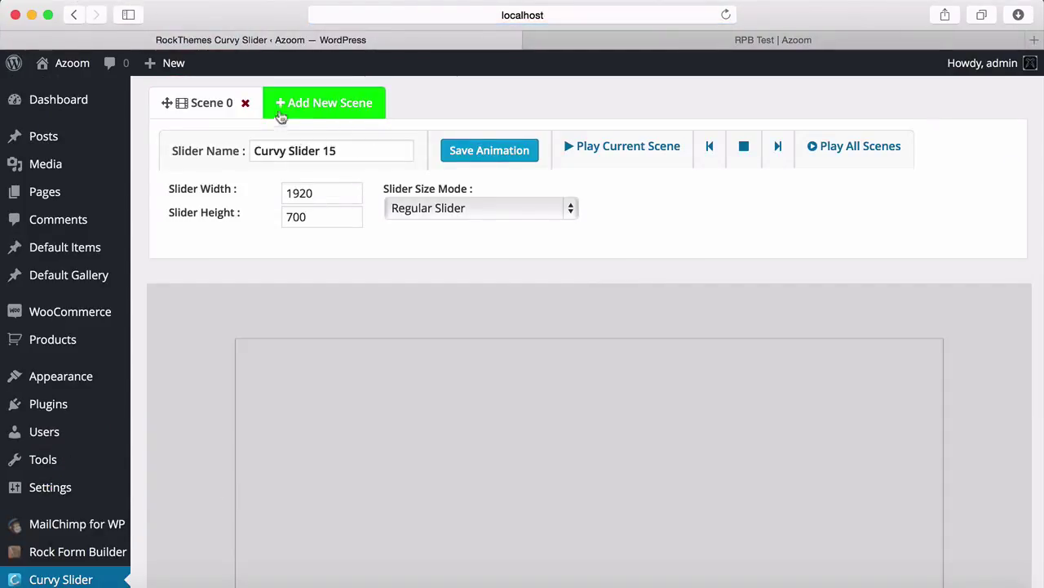
pyautogui.moveTo(335, 152); pyautogui.dragTo(180, 153)
pyautogui.write('Test')
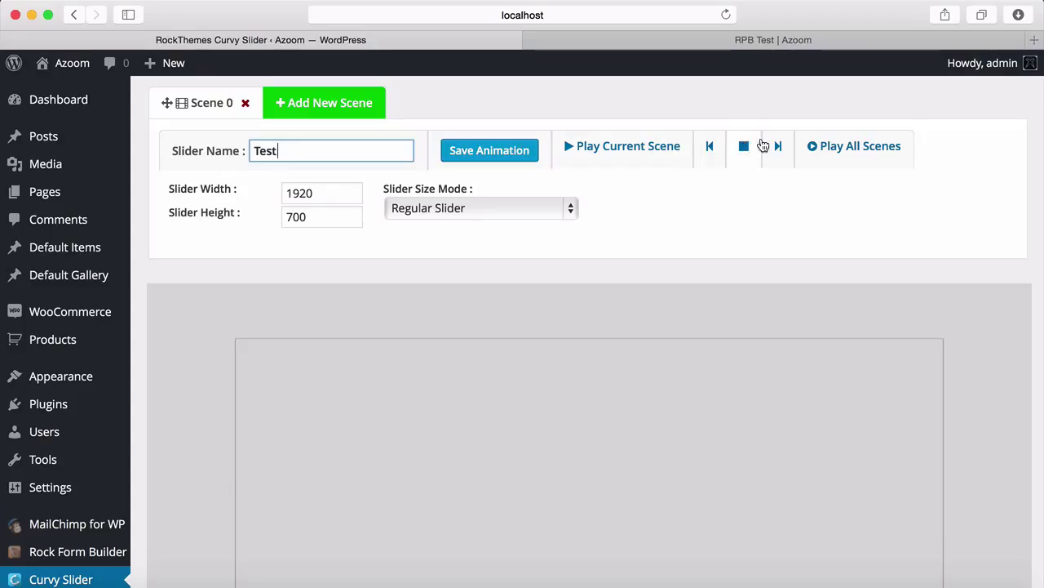
# Set the slider height to 1080 and the slider size mode to Fullscreen Slider.
pyautogui.click(312, 222)
pyautogui.moveTo(312, 222); pyautogui.dragTo(273, 221)
pyautogui.write('10')
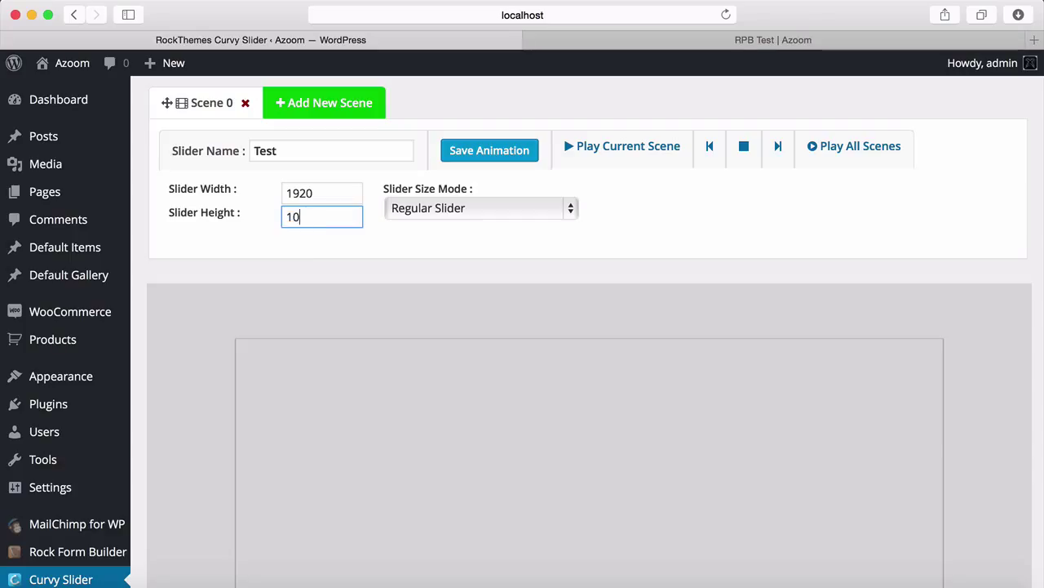
pyautogui.write('80')
pyautogui.click(443, 226)
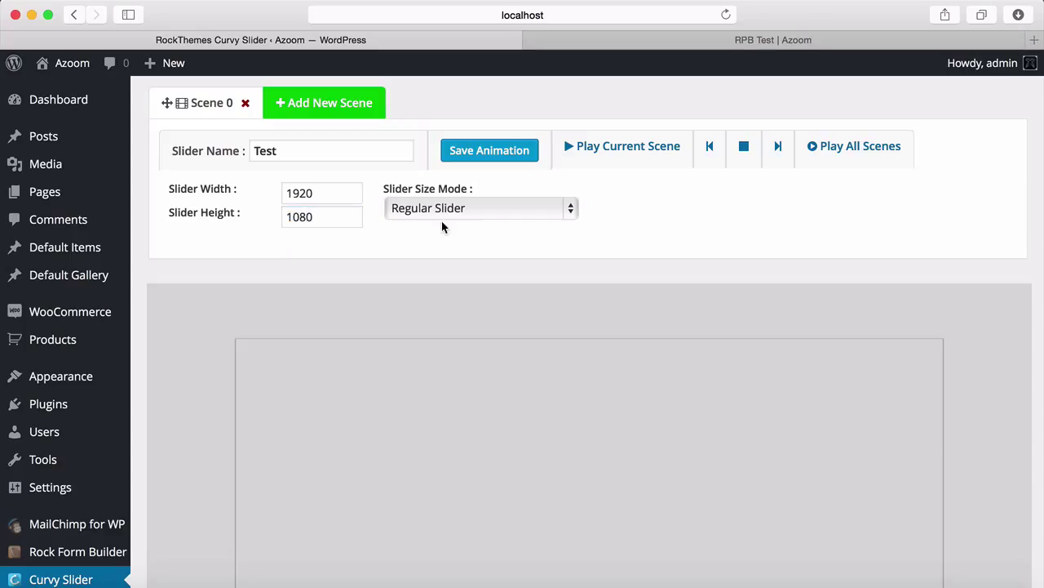
pyautogui.click(467, 214)
pyautogui.click(468, 226)
# Examine the scene's easing, incoming motion and incoming anchor options and the element types that can be added.
pyautogui.scroll(-10, 387, 315)
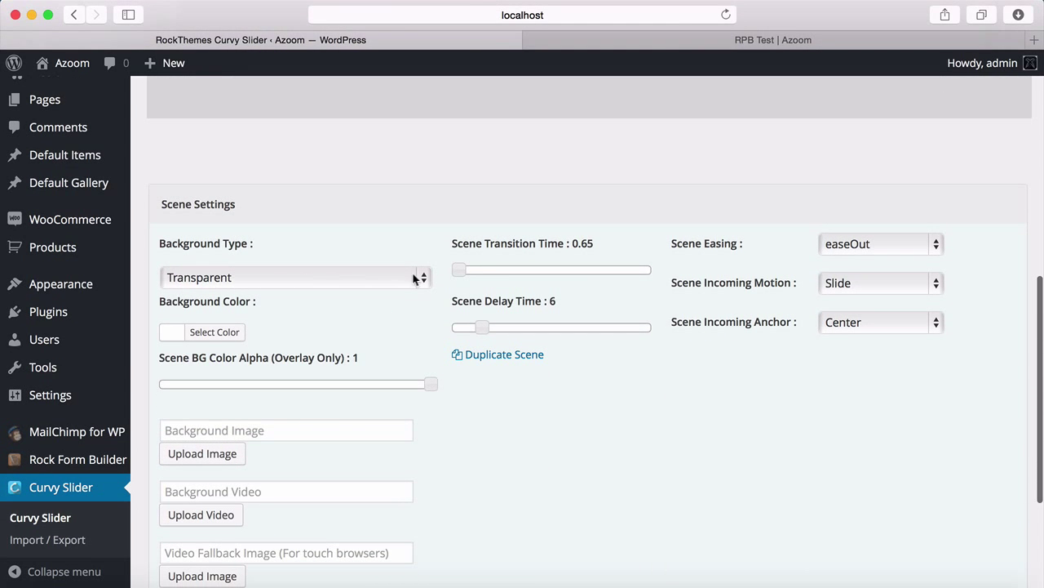
pyautogui.click(855, 244)
pyautogui.click(820, 206)
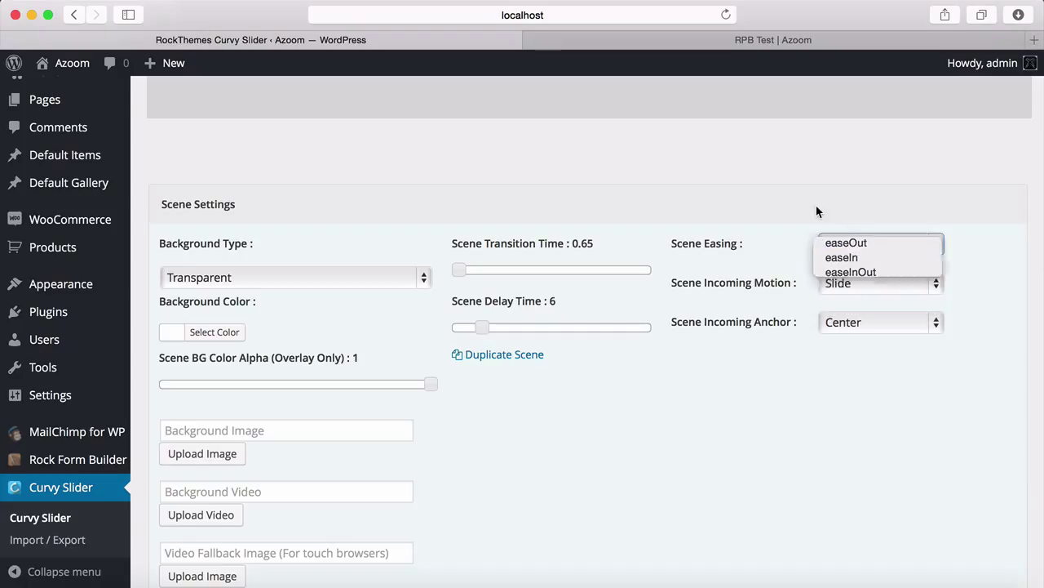
pyautogui.click(849, 287)
pyautogui.click(850, 286)
pyautogui.click(865, 326)
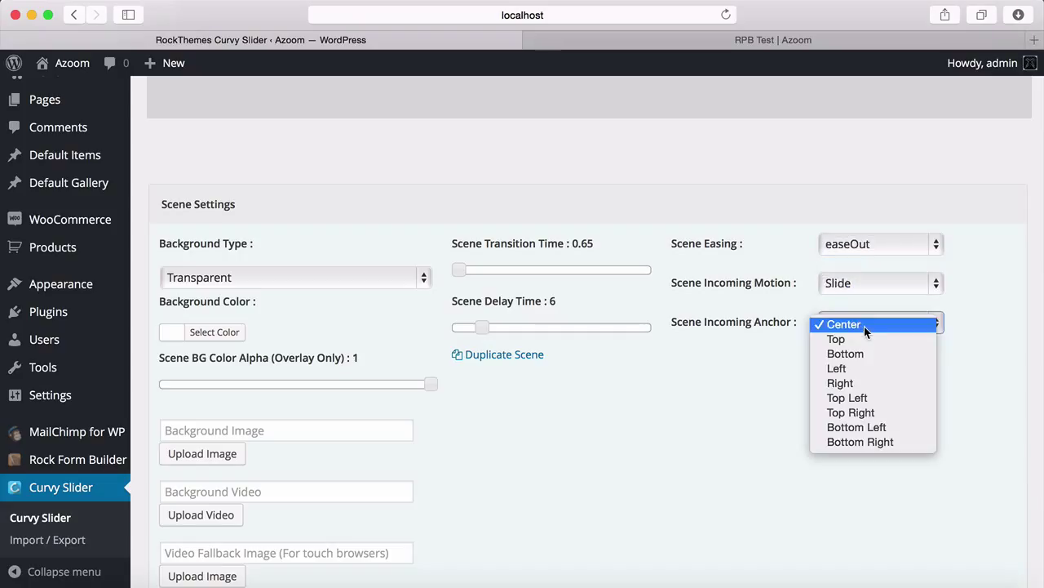
pyautogui.click(861, 326)
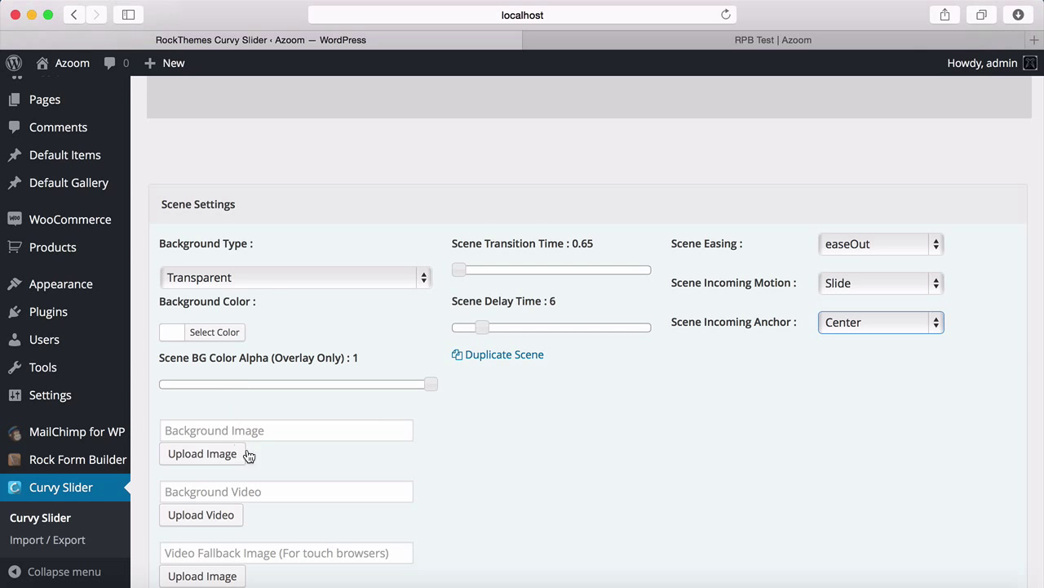
pyautogui.scroll(-5, 392, 434)
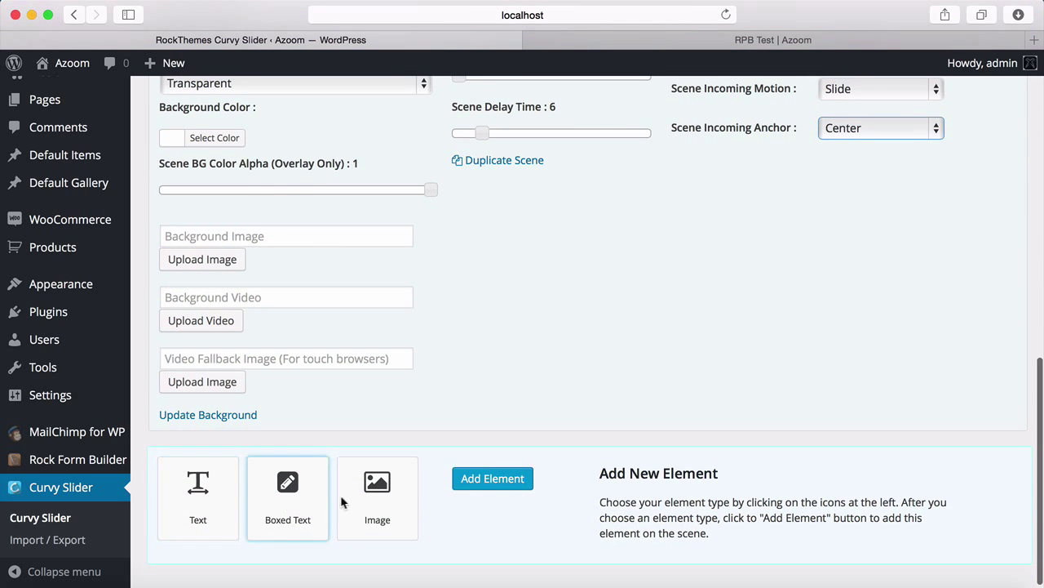
pyautogui.click(496, 478)
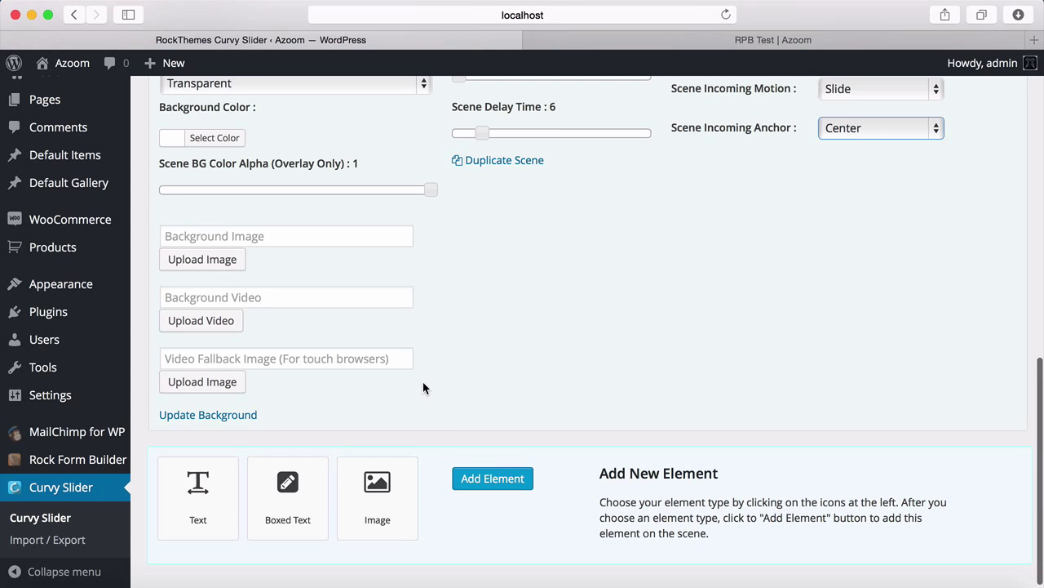
# Save the Test slider's animation.
pyautogui.scroll(5, 423, 381)
pyautogui.scroll(10, 423, 386)
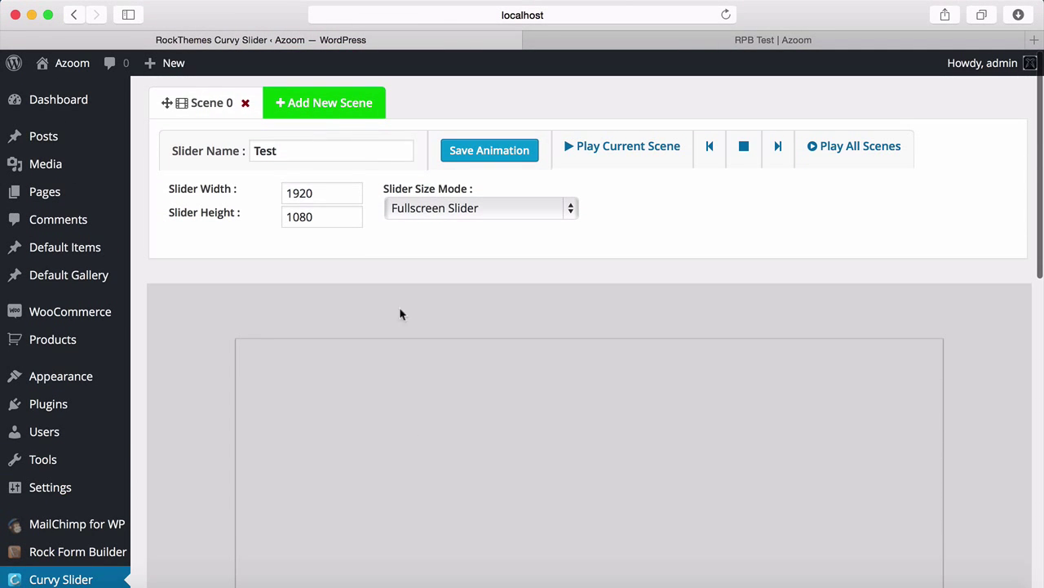
pyautogui.click(478, 152)
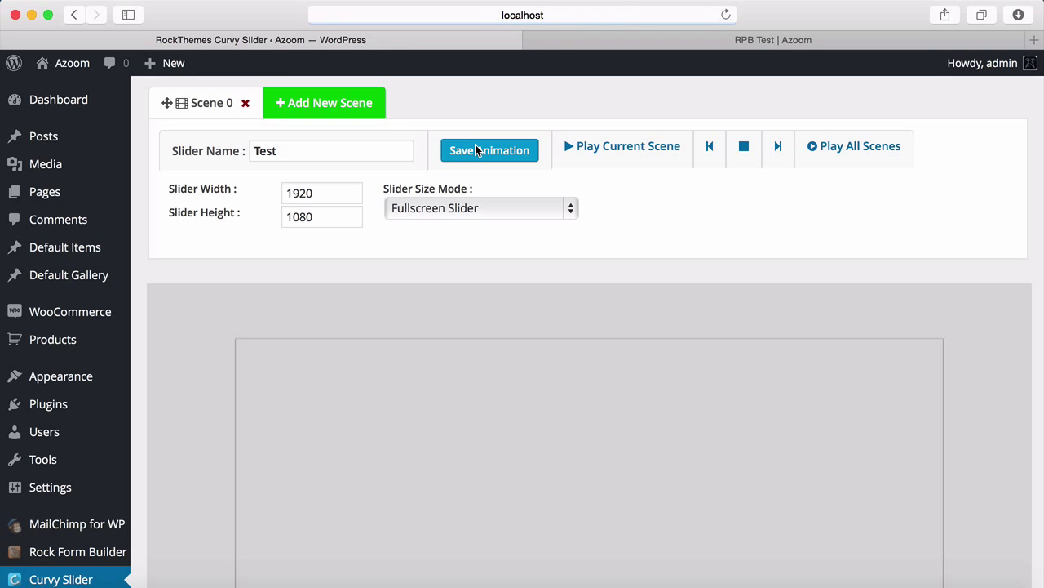
# Add a new image element to Scene 0.
pyautogui.scroll(-5, 313, 293)
pyautogui.scroll(-5, 312, 293)
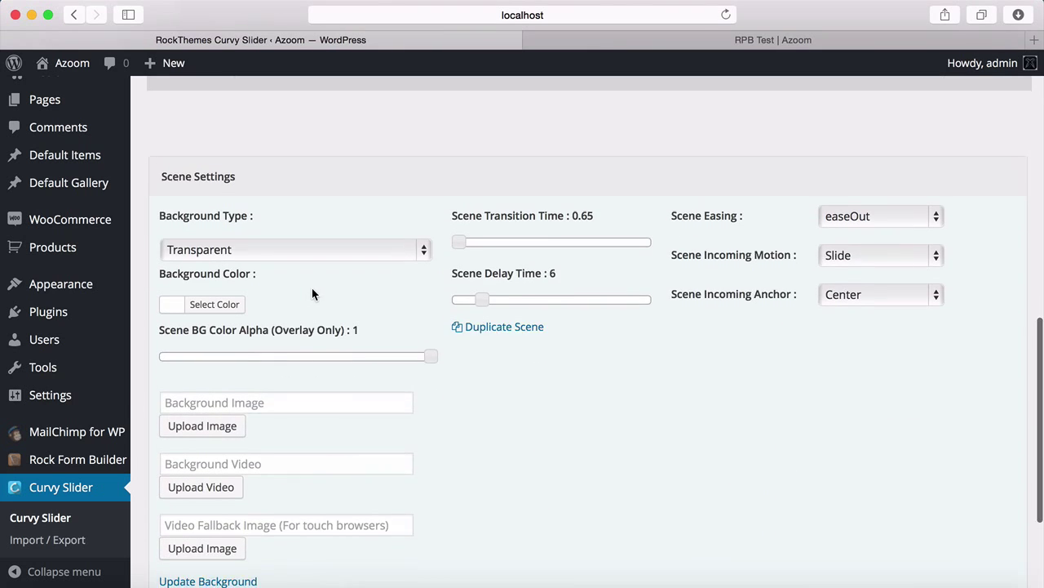
pyautogui.scroll(-1, 311, 293)
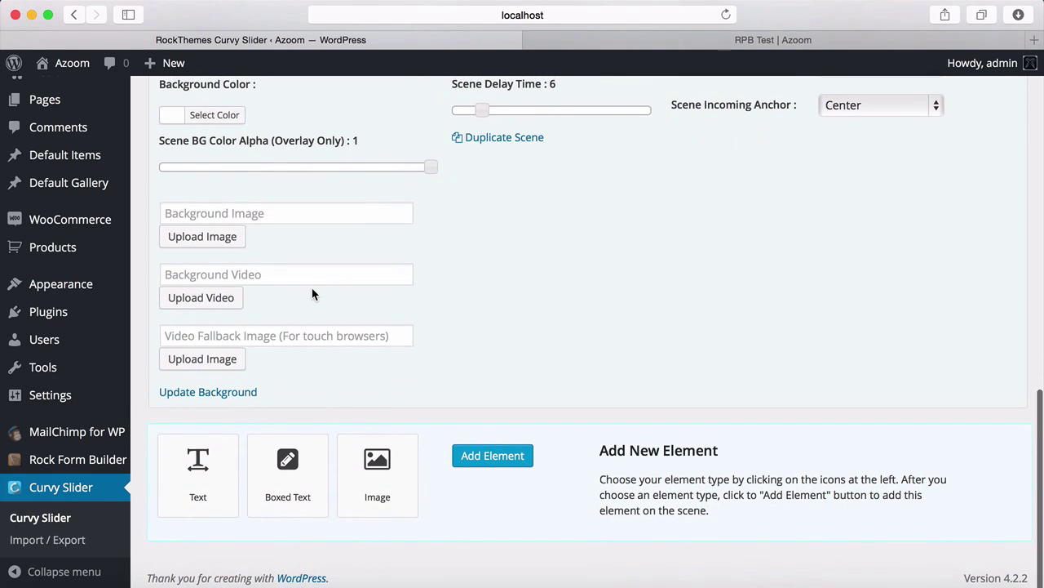
pyautogui.click(495, 456)
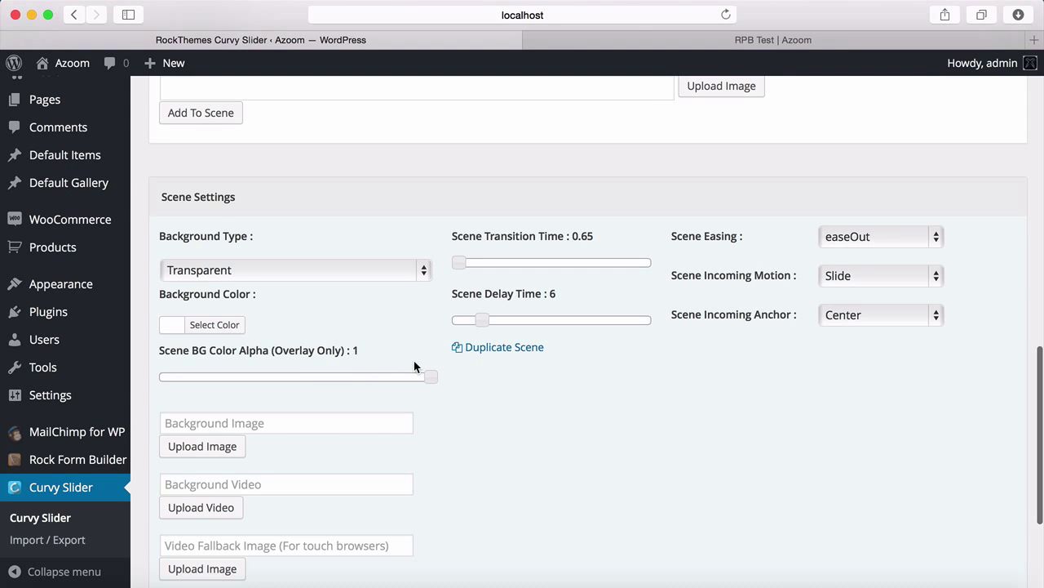
# Choose curvy-slider-skate-back.jpg from the media library for the new image element and add it to the scene.
pyautogui.scroll(4, 414, 360)
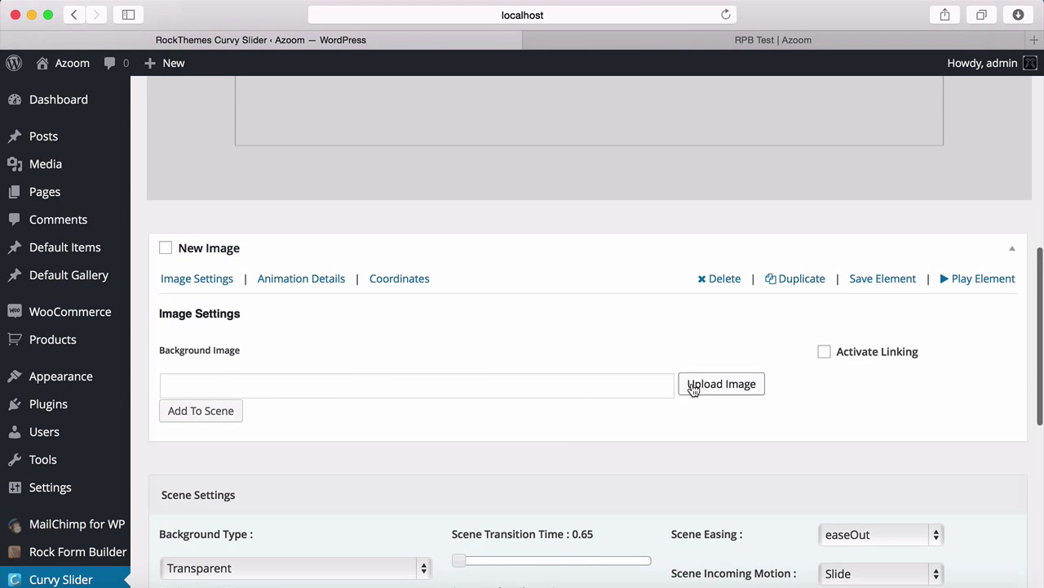
pyautogui.click(696, 387)
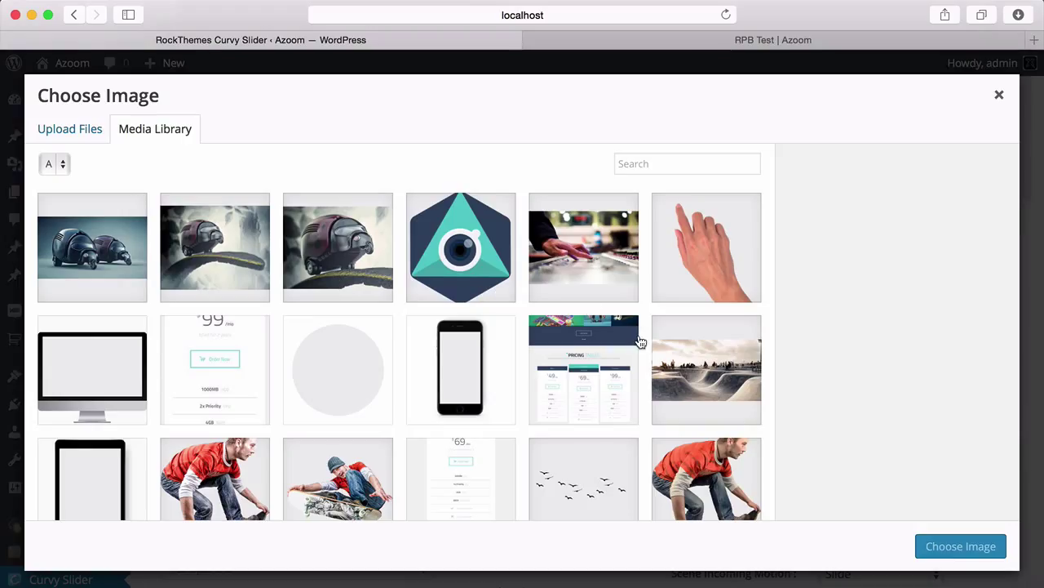
pyautogui.click(713, 392)
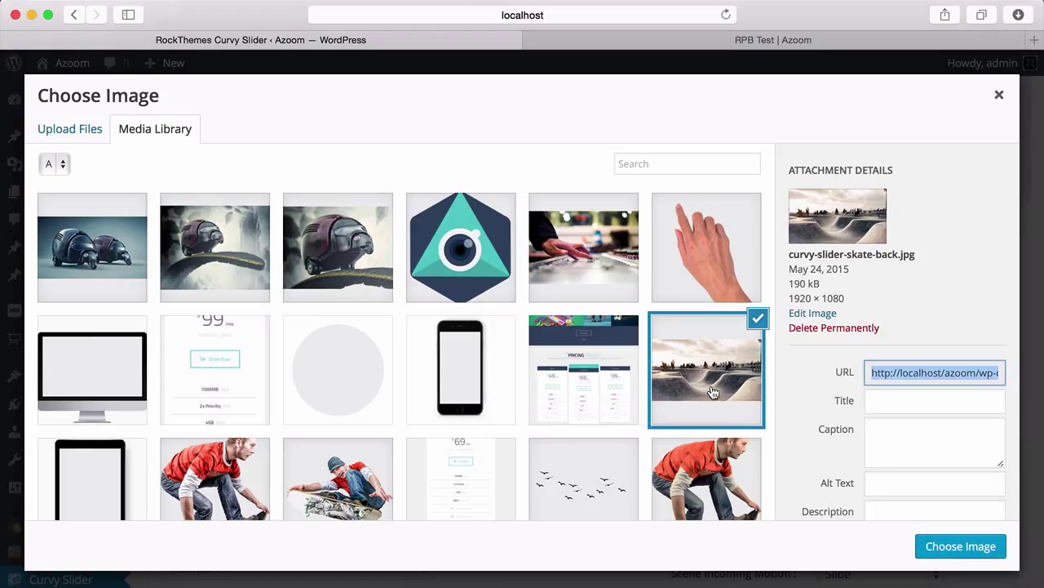
pyautogui.click(931, 543)
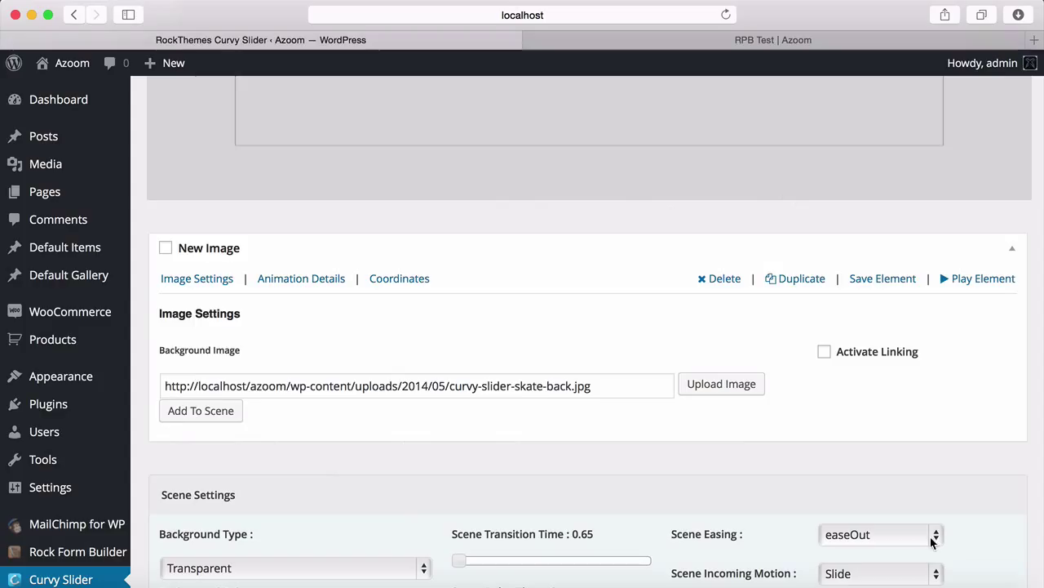
pyautogui.click(219, 414)
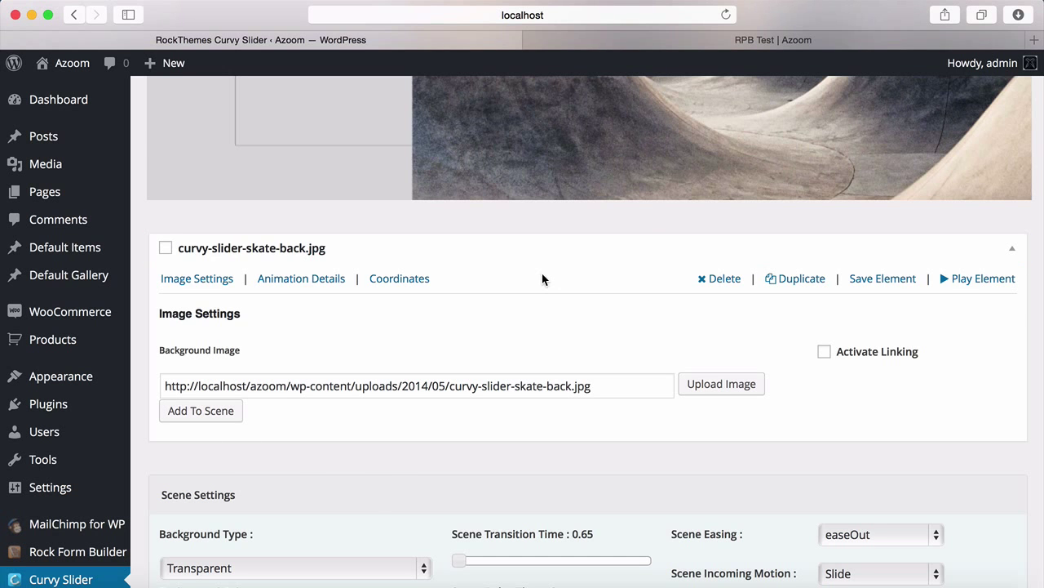
# Move the skate park image over the scene frame, with its end point at about X 1206, Y 704.
pyautogui.scroll(5, 542, 272)
pyautogui.scroll(1, 542, 273)
pyautogui.moveTo(412, 215); pyautogui.dragTo(569, 410)
pyautogui.moveTo(640, 378); pyautogui.dragTo(586, 365)
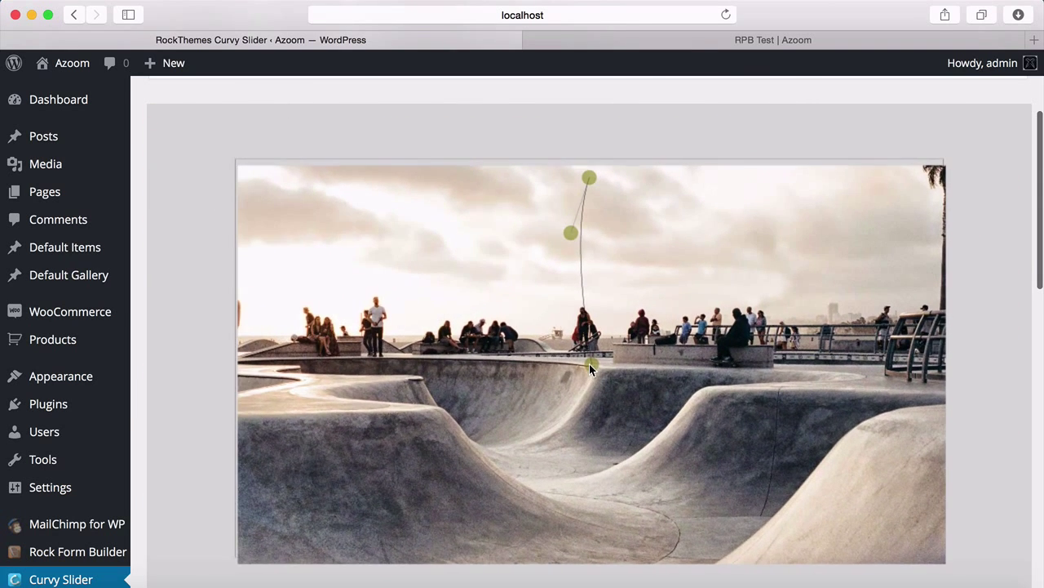
# Center the skate park image vertically and horizontally in the scene using its coordinate settings.
pyautogui.scroll(-3, 984, 261)
pyautogui.scroll(-2, 985, 266)
pyautogui.click(412, 408)
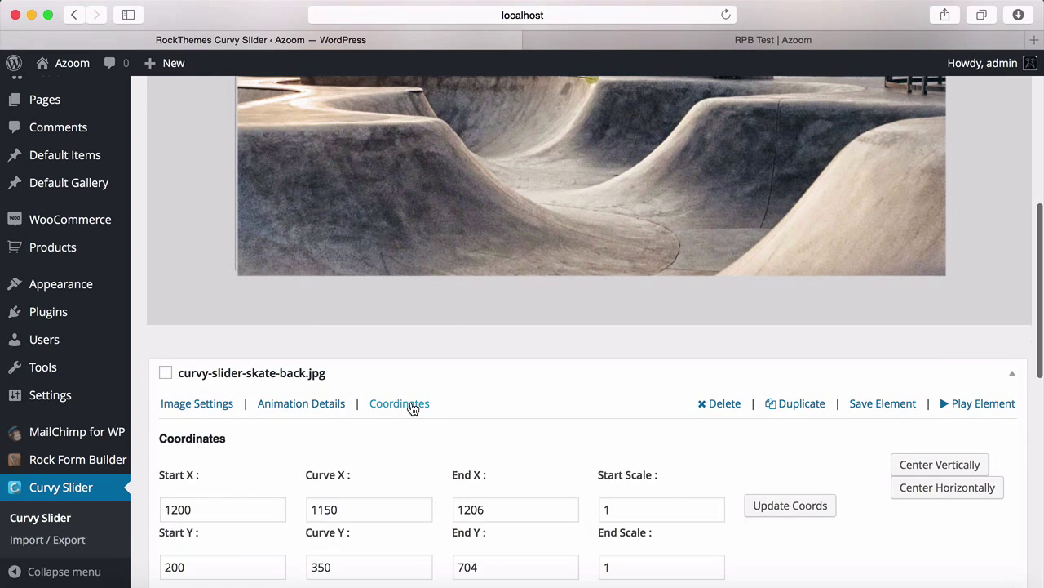
pyautogui.click(933, 467)
pyautogui.click(933, 488)
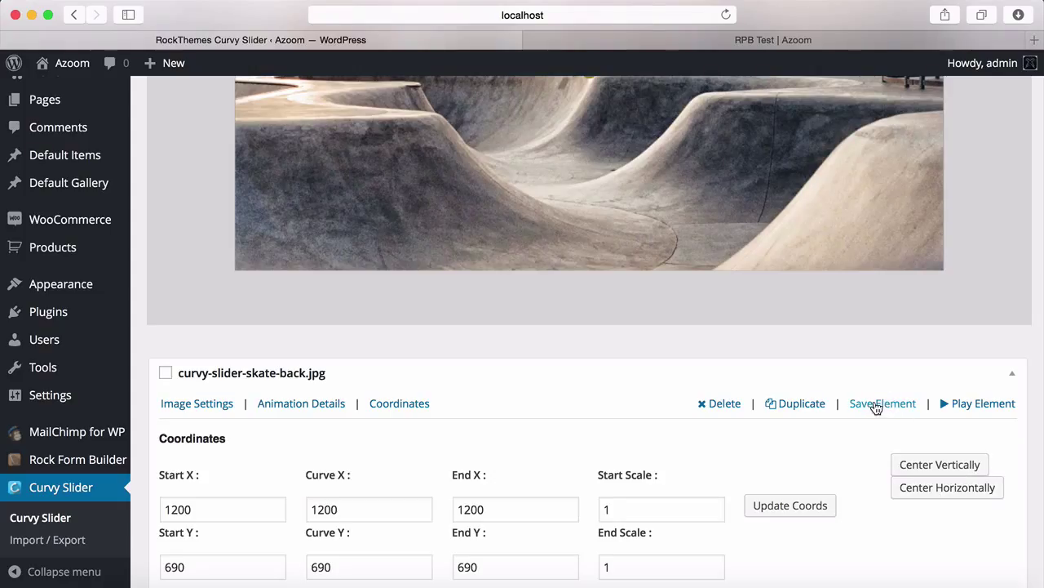
# Review the skate park image's animation details and image settings, and collapse its element settings.
pyautogui.click(318, 409)
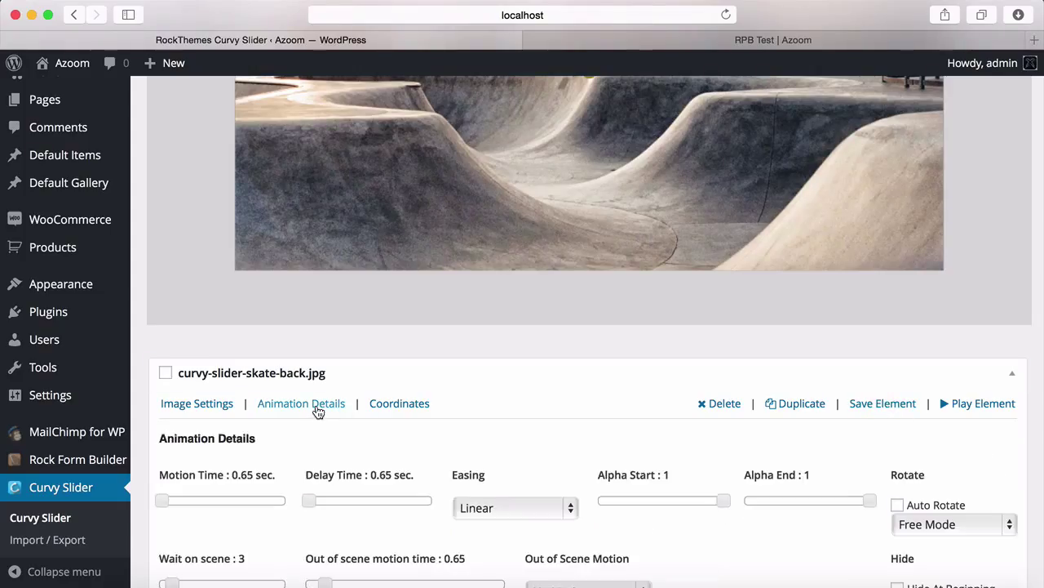
pyautogui.scroll(-2, 533, 431)
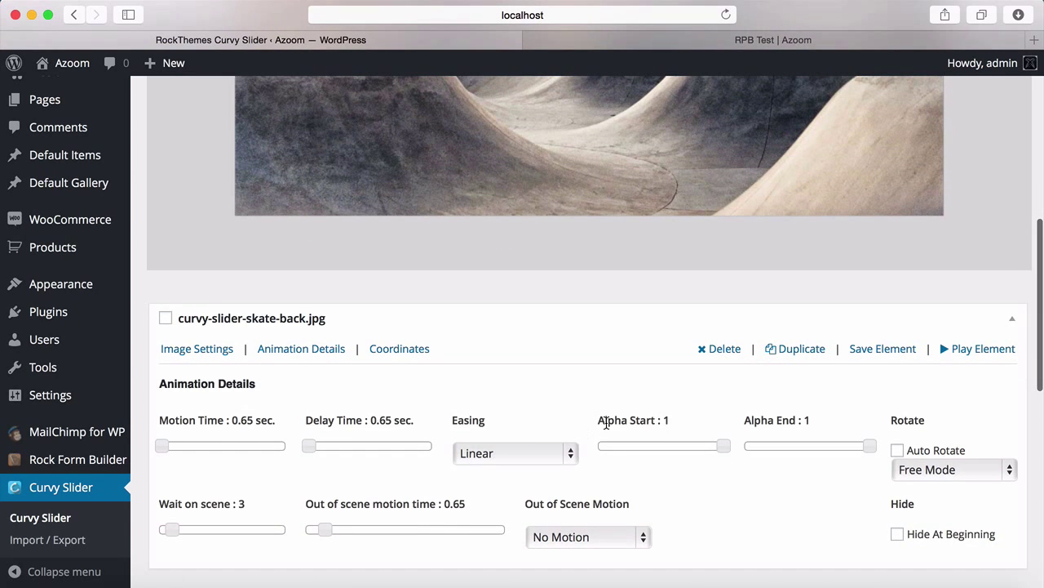
pyautogui.click(211, 353)
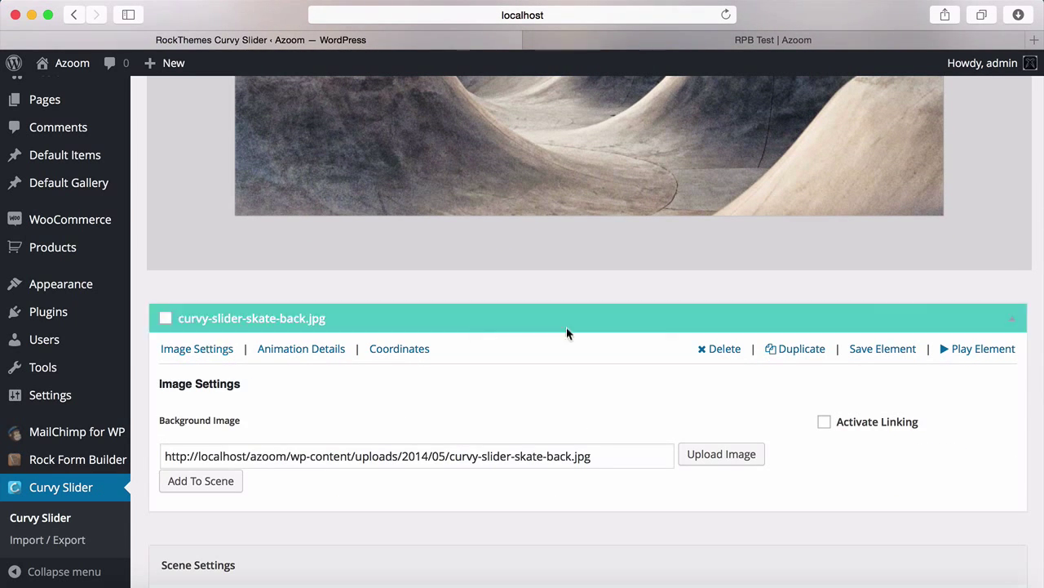
pyautogui.click(1016, 320)
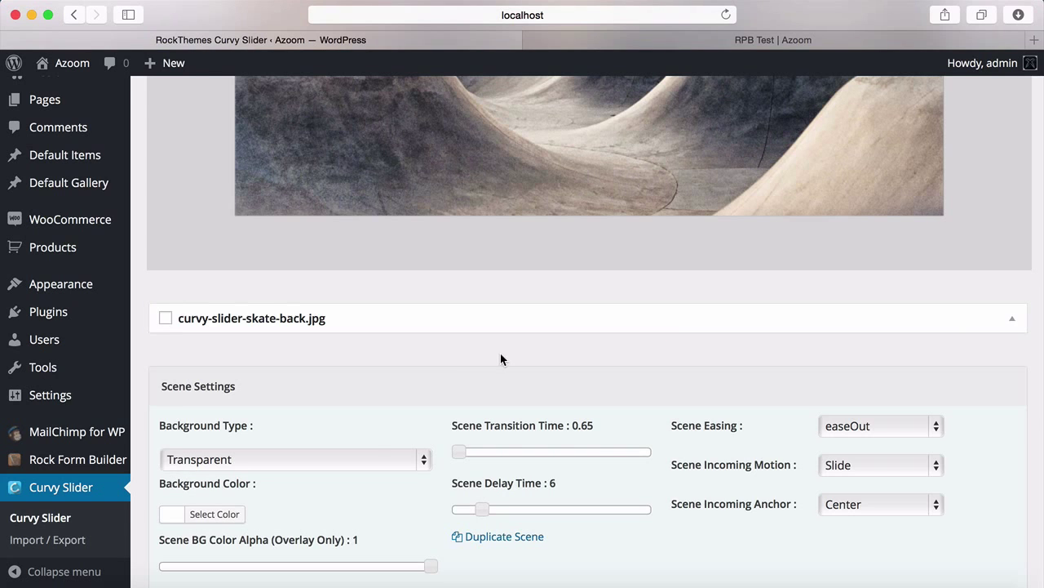
# Add another image element and choose skater-guy-1.png for it from the media library.
pyautogui.scroll(-8, 477, 372)
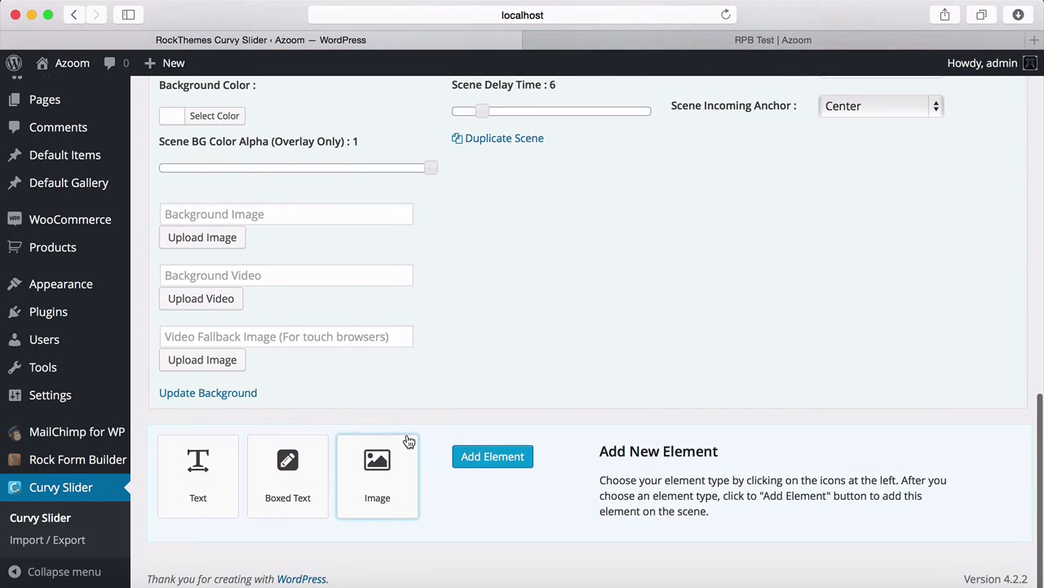
pyautogui.click(493, 455)
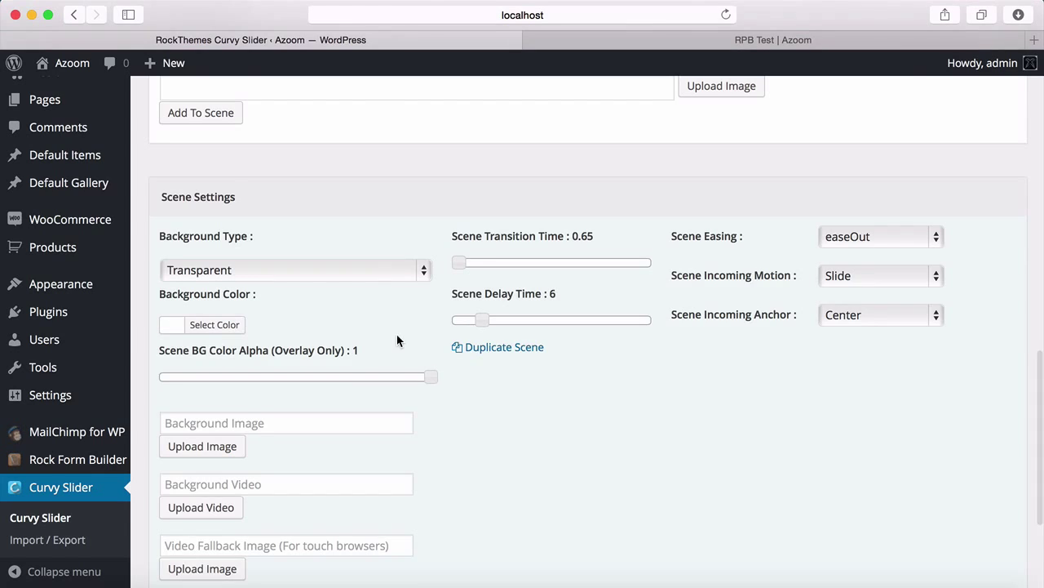
pyautogui.scroll(3, 397, 341)
pyautogui.scroll(1, 397, 339)
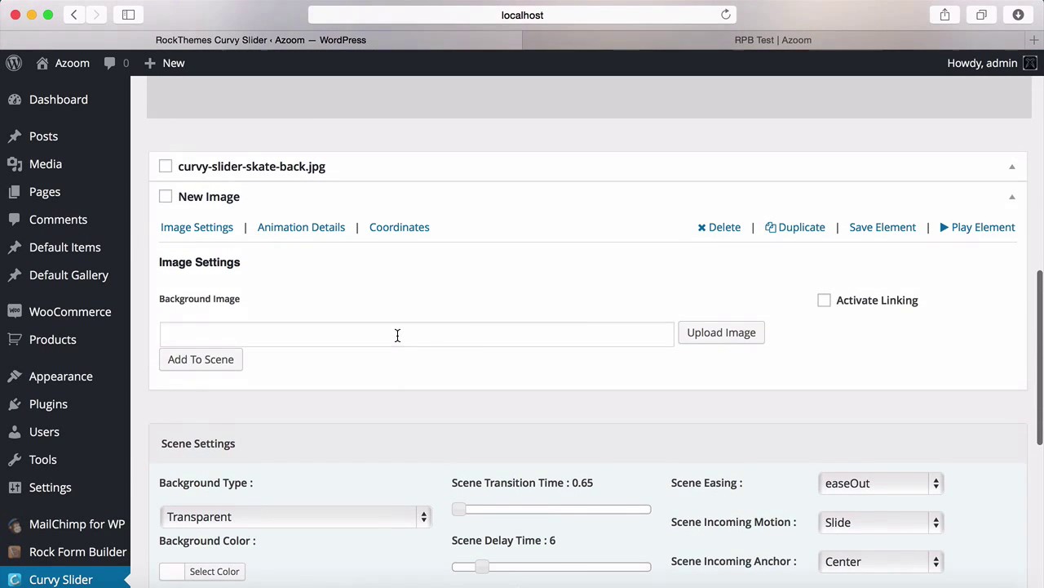
pyautogui.click(721, 333)
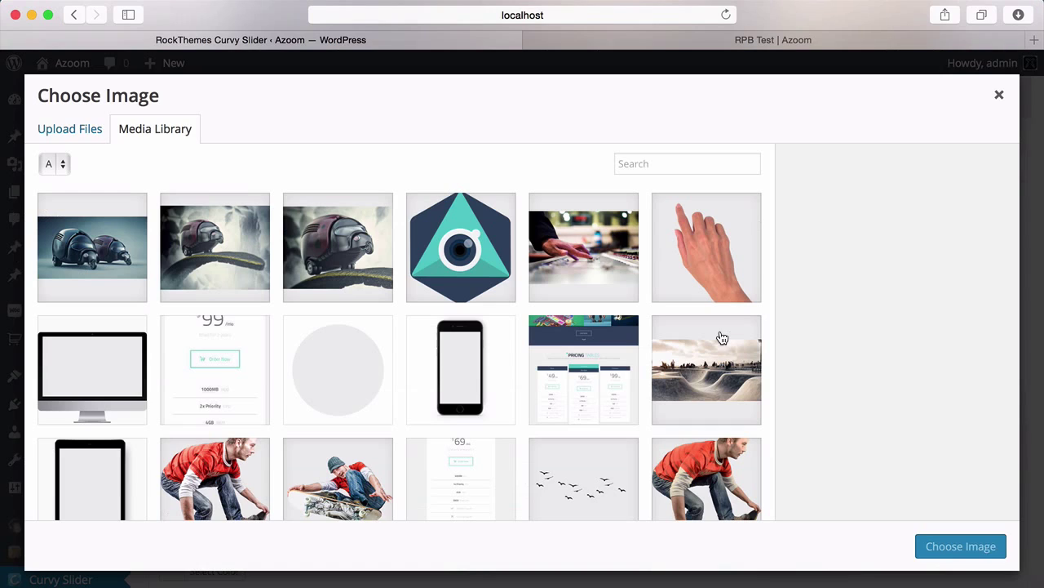
pyautogui.click(225, 477)
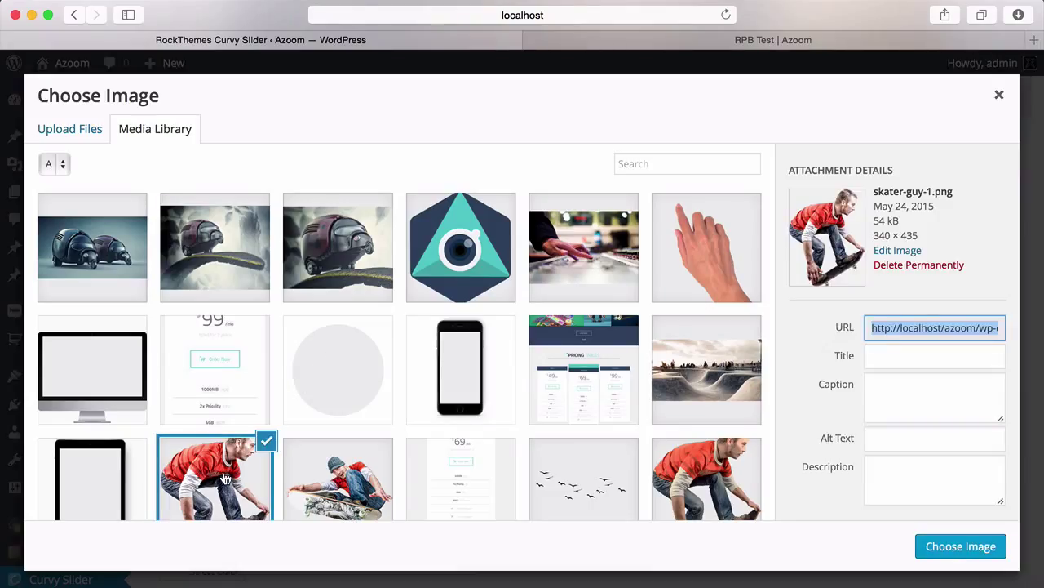
pyautogui.click(944, 540)
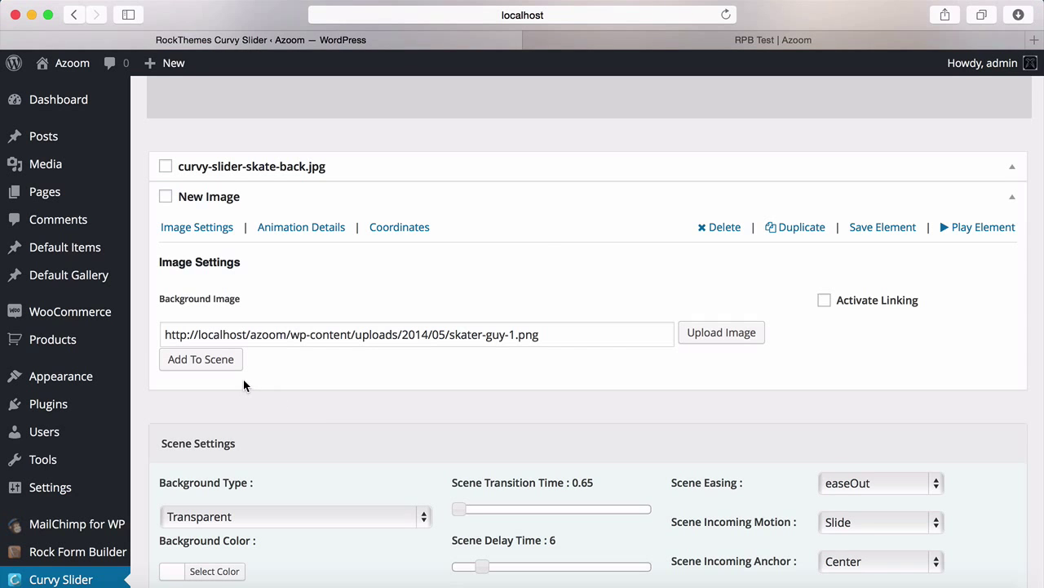
# Add the chosen skater image to the scene and check its placement over the skate park background.
pyautogui.click(234, 360)
pyautogui.scroll(3, 519, 238)
pyautogui.scroll(3, 519, 239)
pyautogui.scroll(-5, 489, 260)
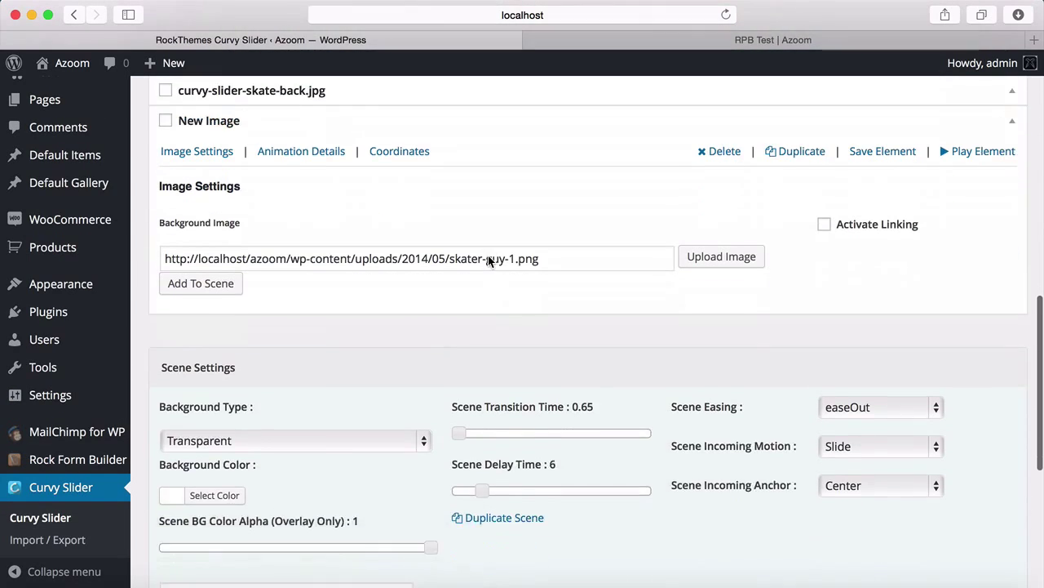
pyautogui.scroll(-2, 488, 260)
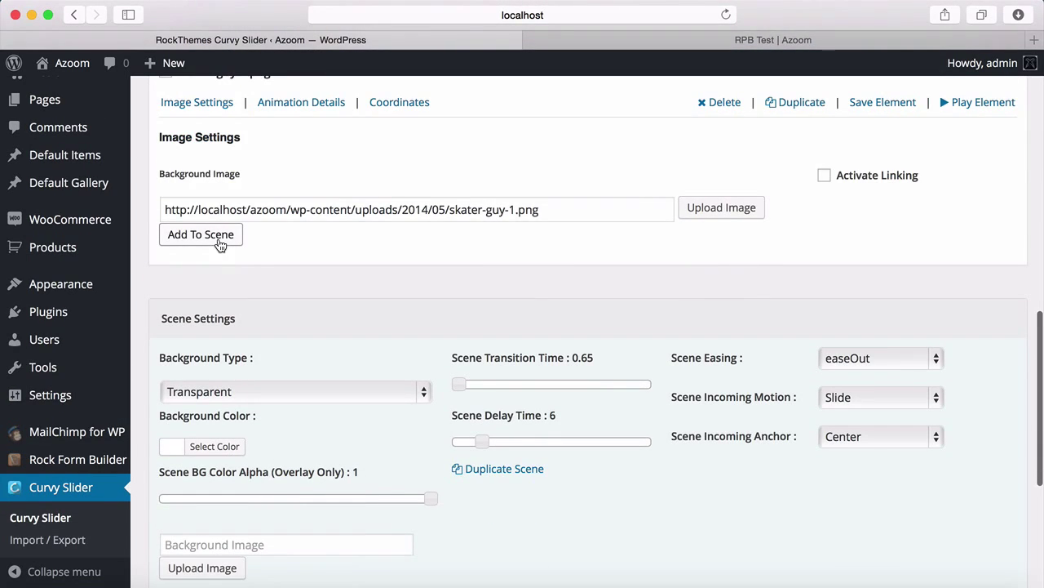
pyautogui.scroll(8, 480, 249)
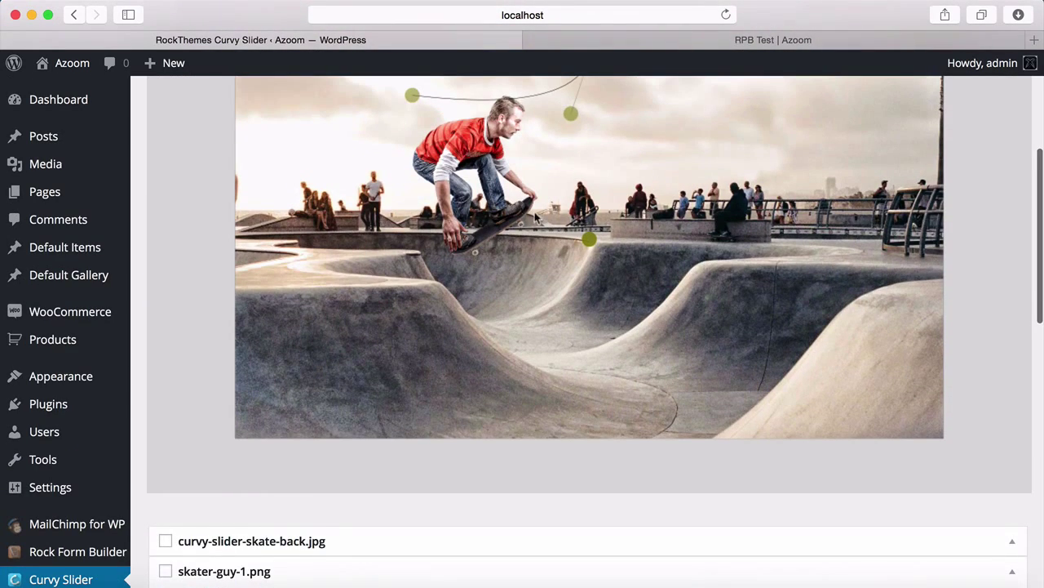
pyautogui.scroll(-5, 522, 173)
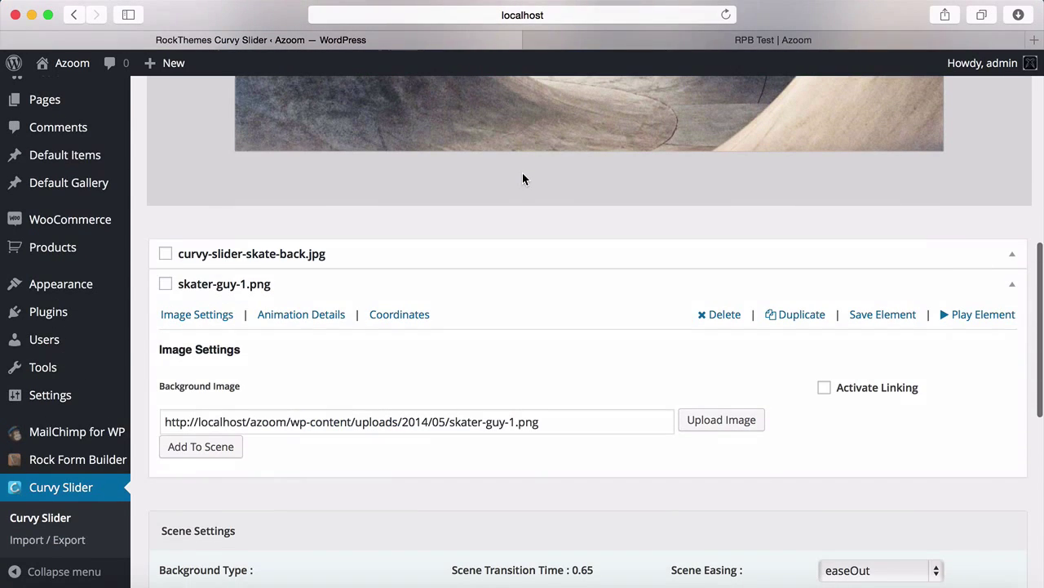
# Select only the skater-guy-1.png element and move its motion path's end point onto the skate park's right-hand ramp.
pyautogui.click(166, 285)
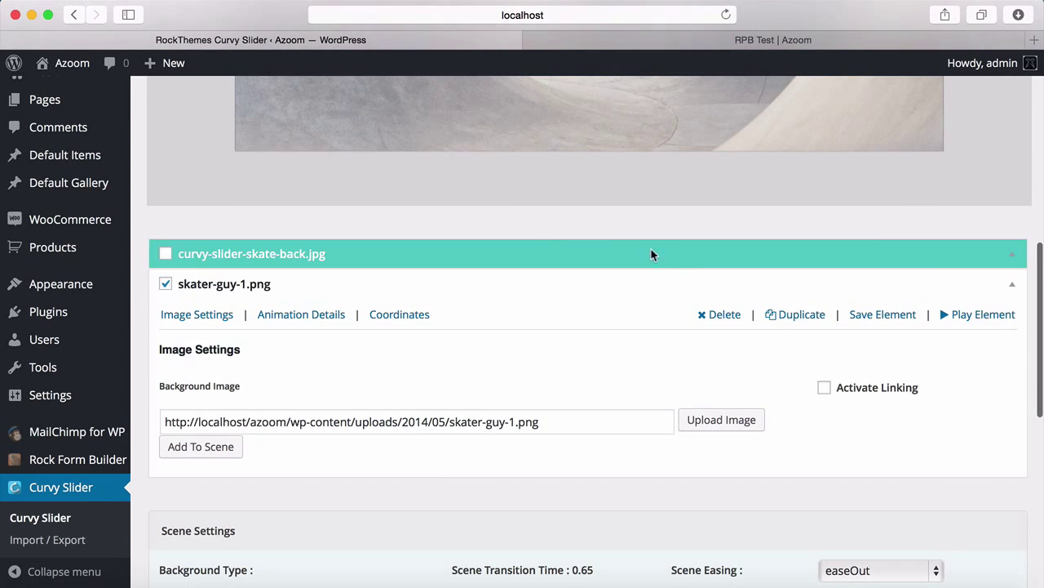
pyautogui.click(1009, 288)
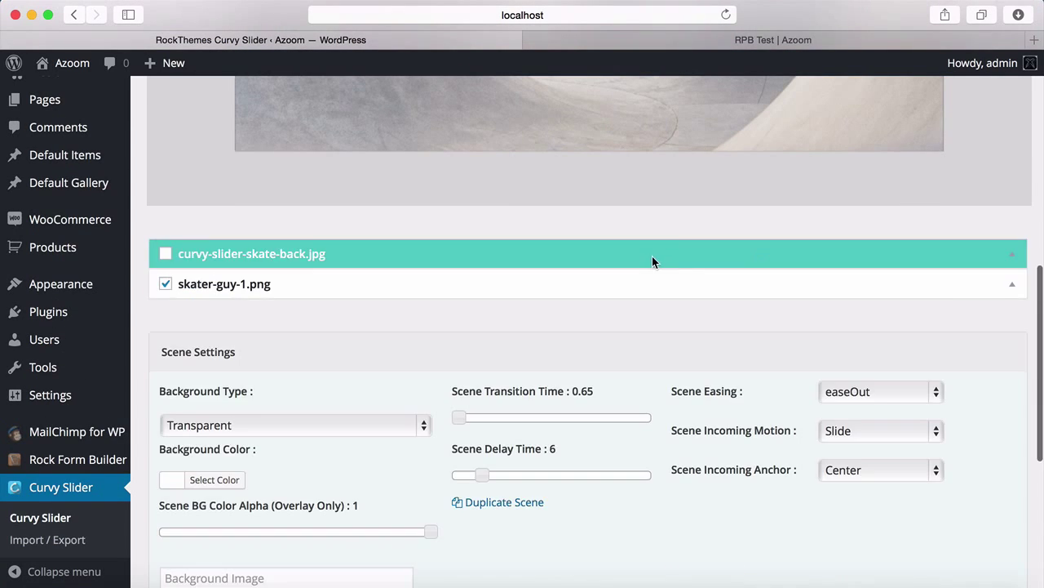
pyautogui.scroll(5, 652, 256)
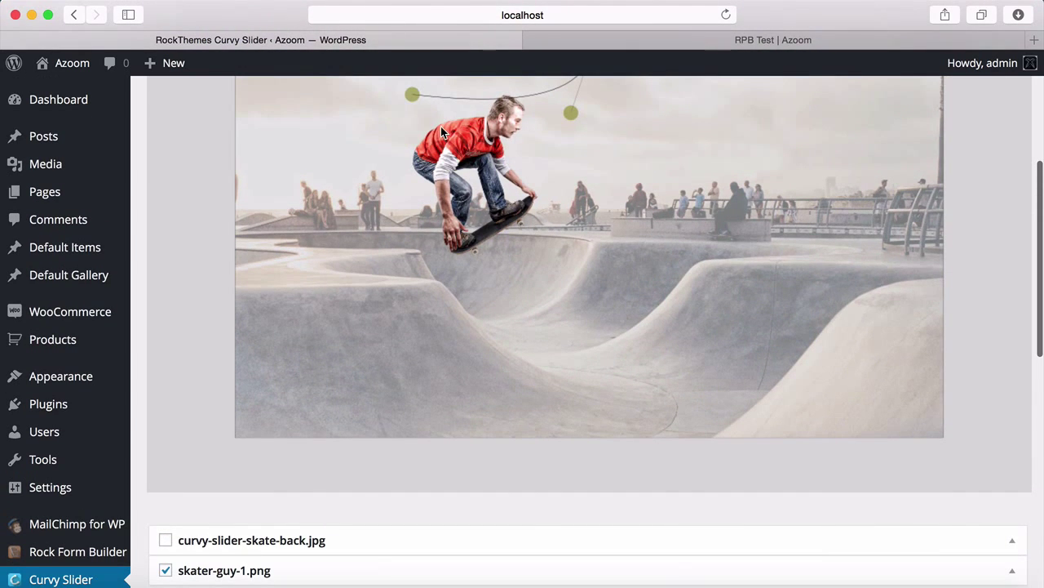
pyautogui.moveTo(412, 95); pyautogui.dragTo(767, 321)
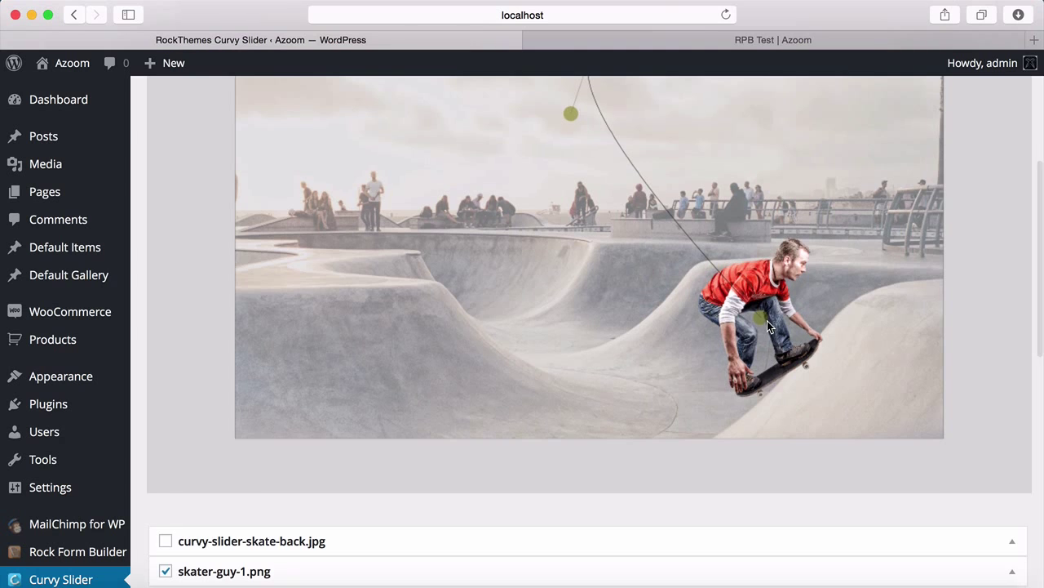
# Shape the skater's path from the left ramp to slightly higher on the right ramp, with its curve control point below the scene frame.
pyautogui.scroll(2, 767, 321)
pyautogui.scroll(-1, 767, 321)
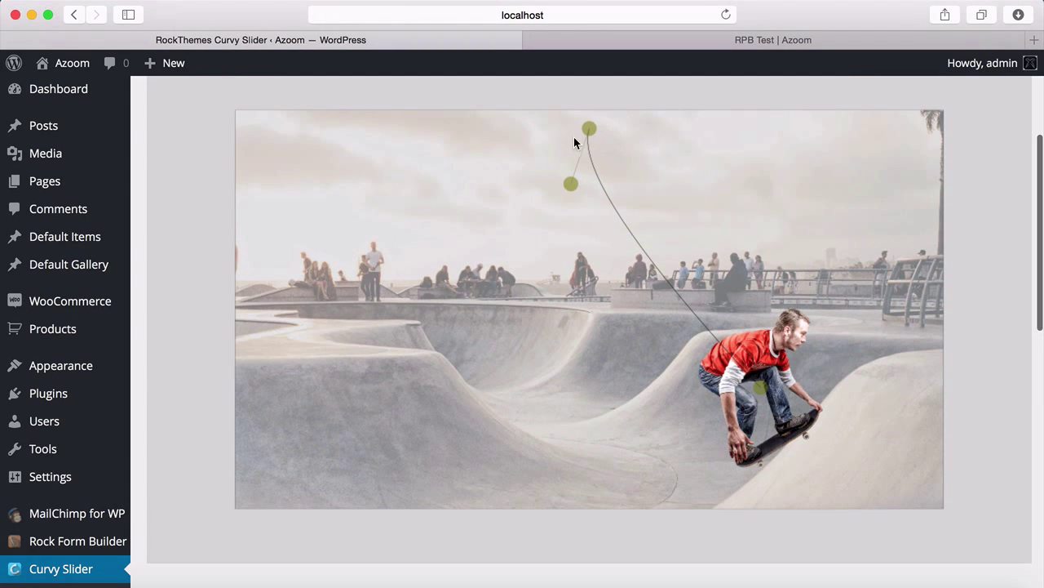
pyautogui.moveTo(586, 129); pyautogui.dragTo(385, 370)
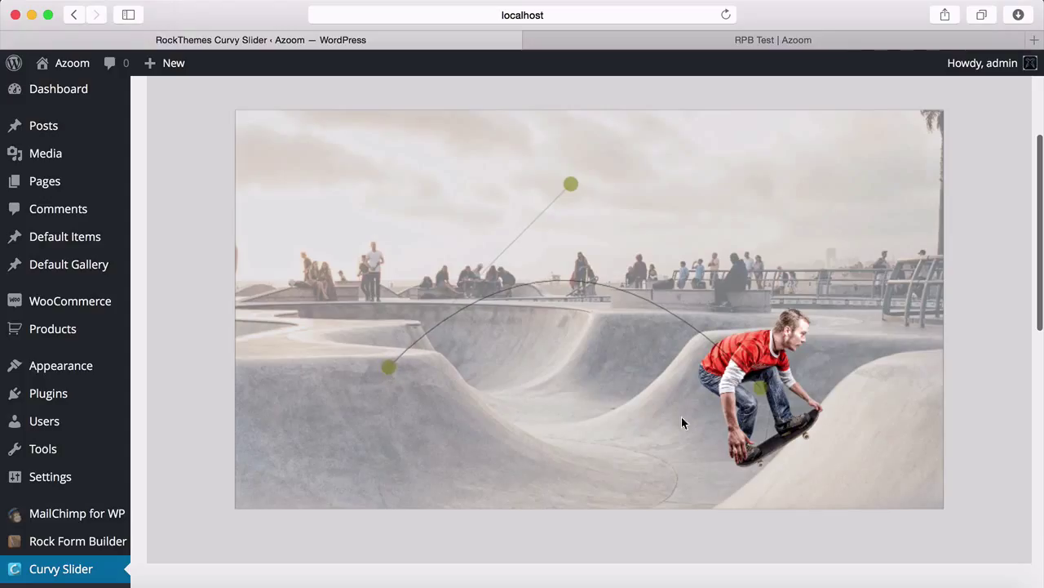
pyautogui.moveTo(759, 386); pyautogui.dragTo(793, 368)
pyautogui.moveTo(571, 183); pyautogui.dragTo(575, 570)
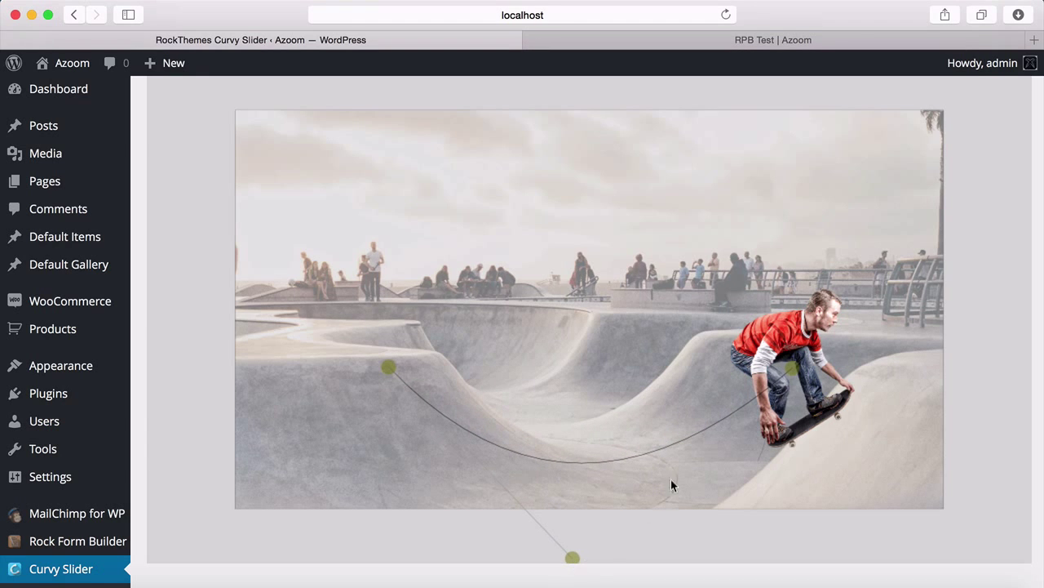
# Expand the skater element's settings and play its animation along the curved path.
pyautogui.scroll(-5, 780, 427)
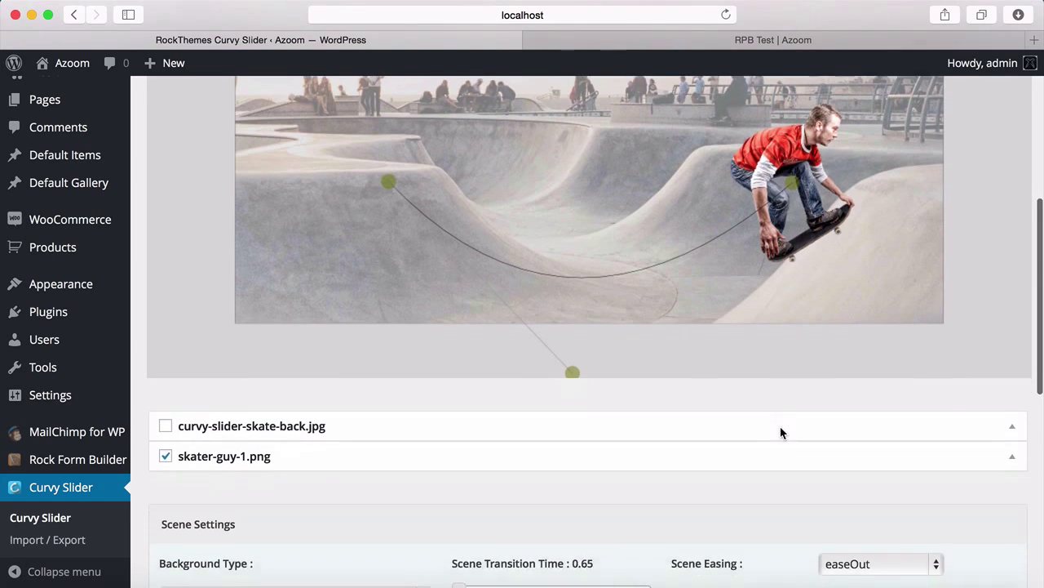
pyautogui.scroll(4, 780, 431)
pyautogui.scroll(-2, 780, 431)
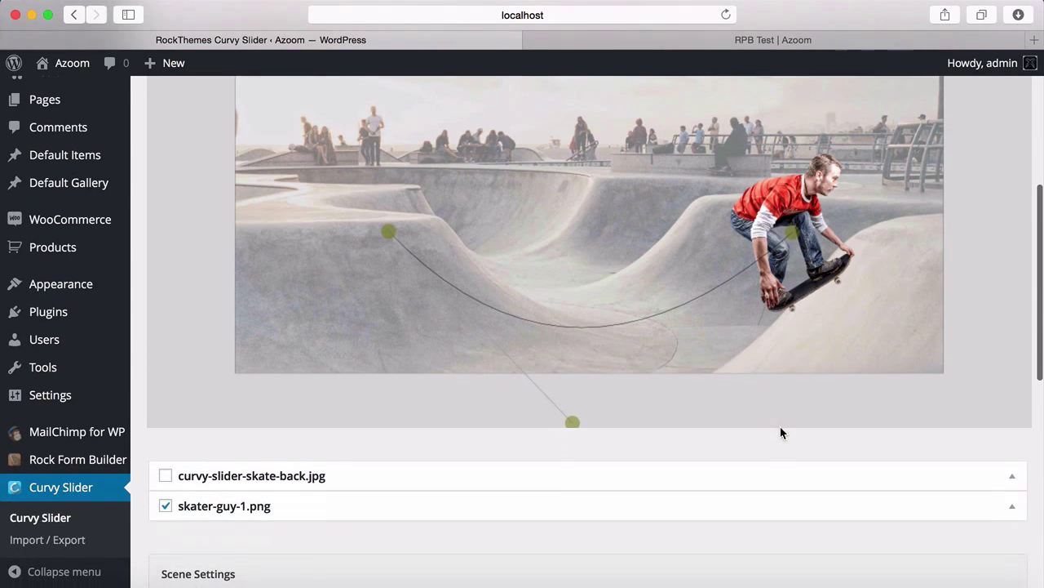
pyautogui.click(1012, 506)
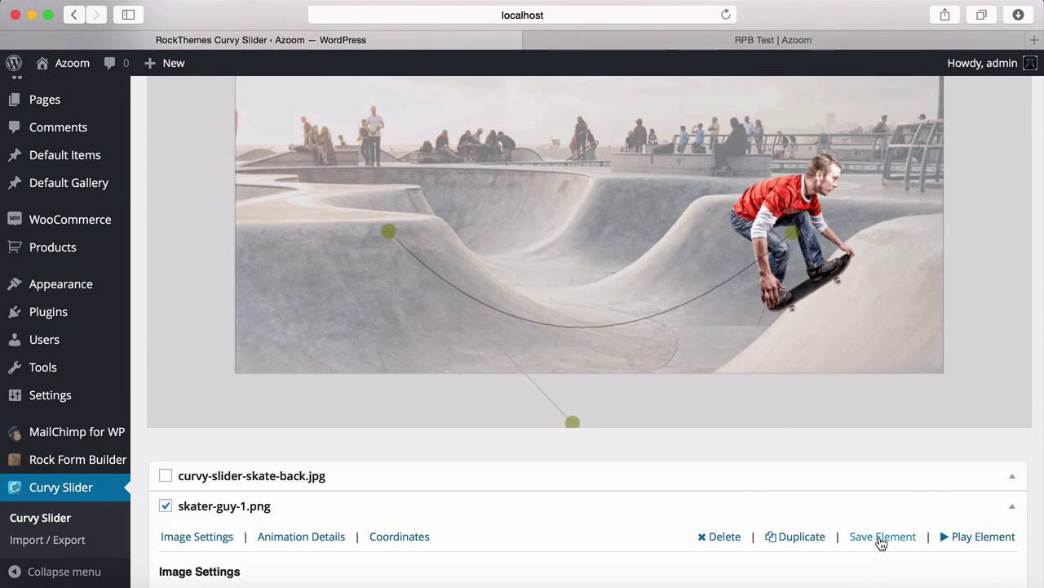
pyautogui.click(963, 540)
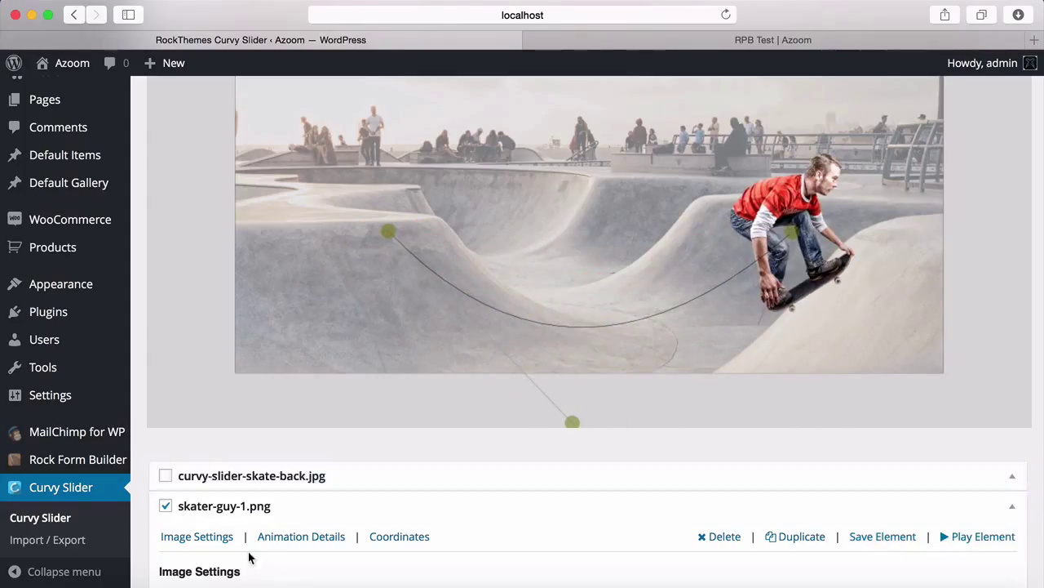
# Set the skater's motion time to 2 sec. and its easing to EaseOut in the animation details.
pyautogui.scroll(-2, 346, 522)
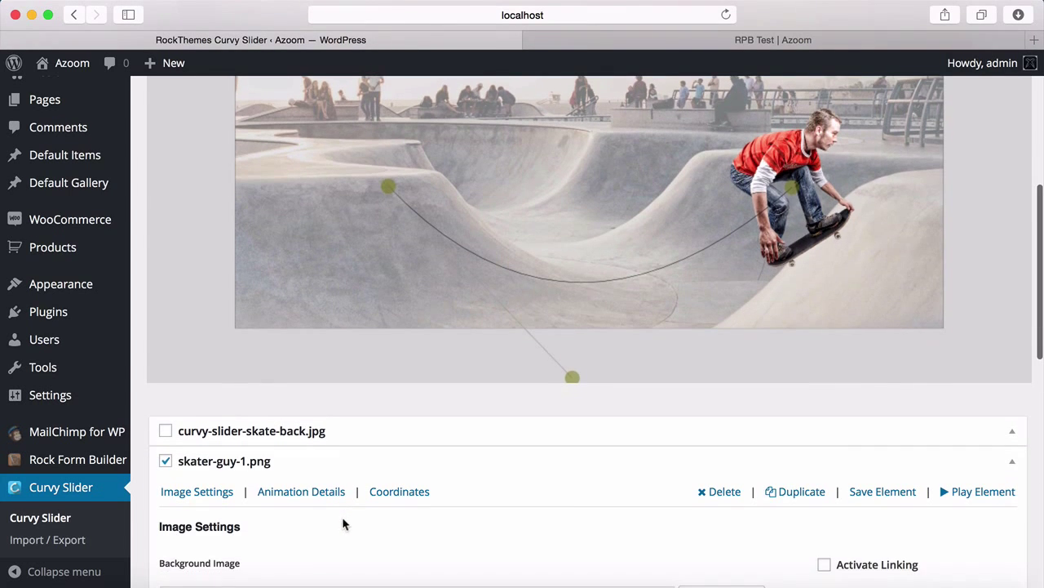
pyautogui.click(307, 495)
pyautogui.scroll(-1, 286, 514)
pyautogui.scroll(-1, 280, 519)
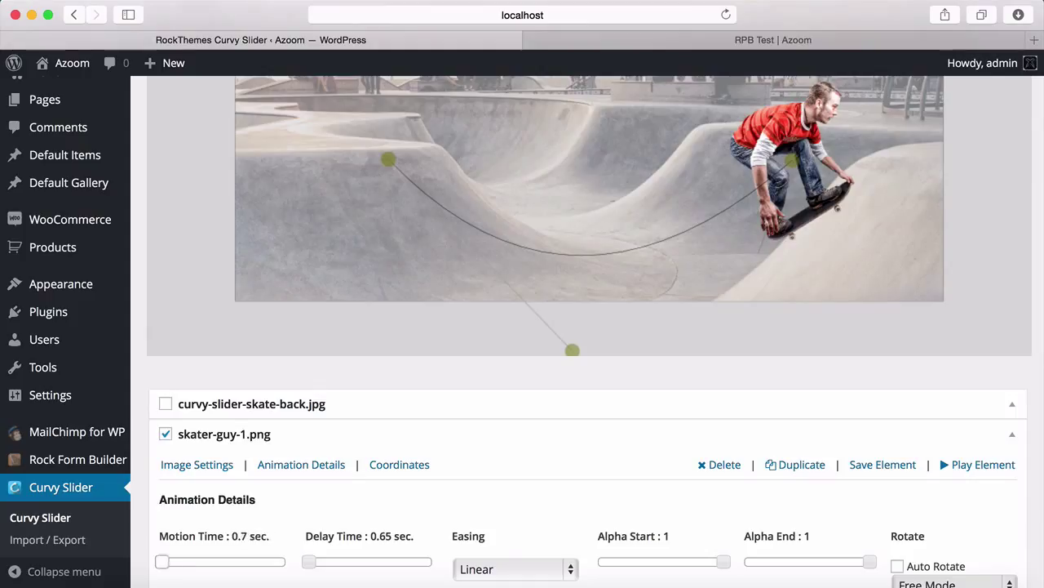
pyautogui.moveTo(162, 561); pyautogui.dragTo(166, 561)
pyautogui.click(551, 574)
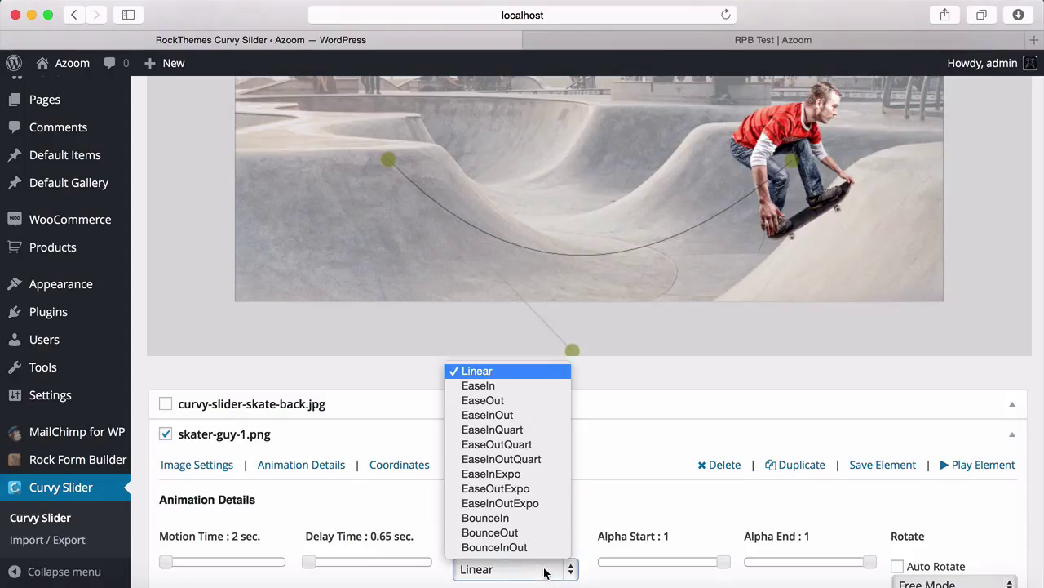
pyautogui.click(492, 401)
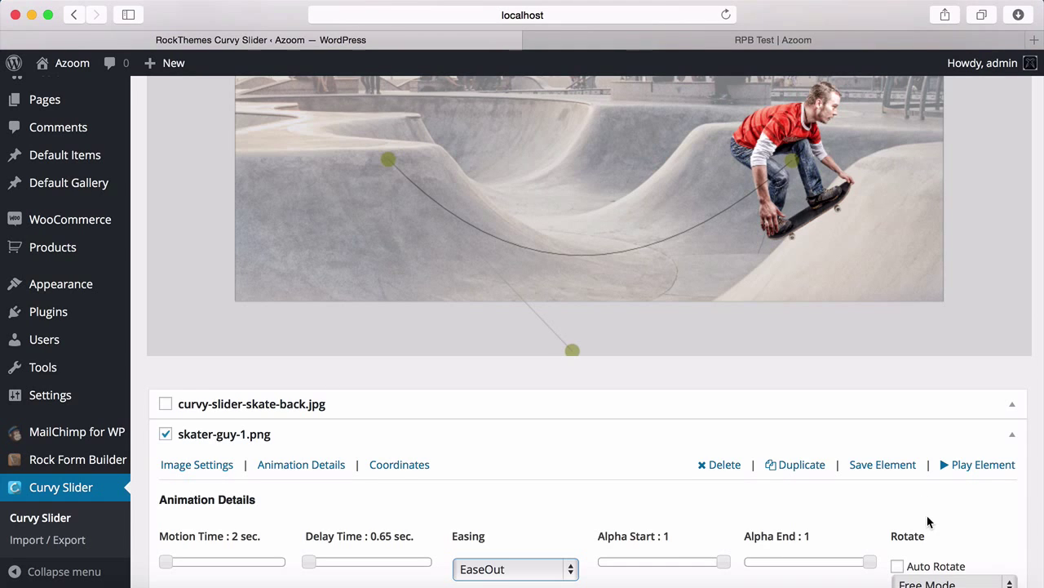
# Save the skater element and play its animation with the new timing and easing.
pyautogui.scroll(-1, 927, 516)
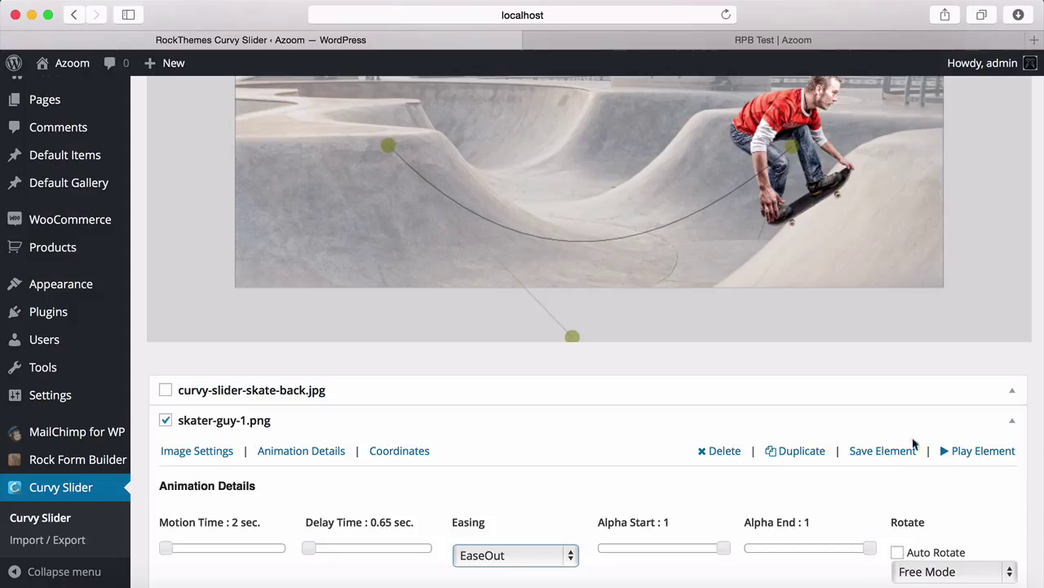
pyautogui.click(891, 451)
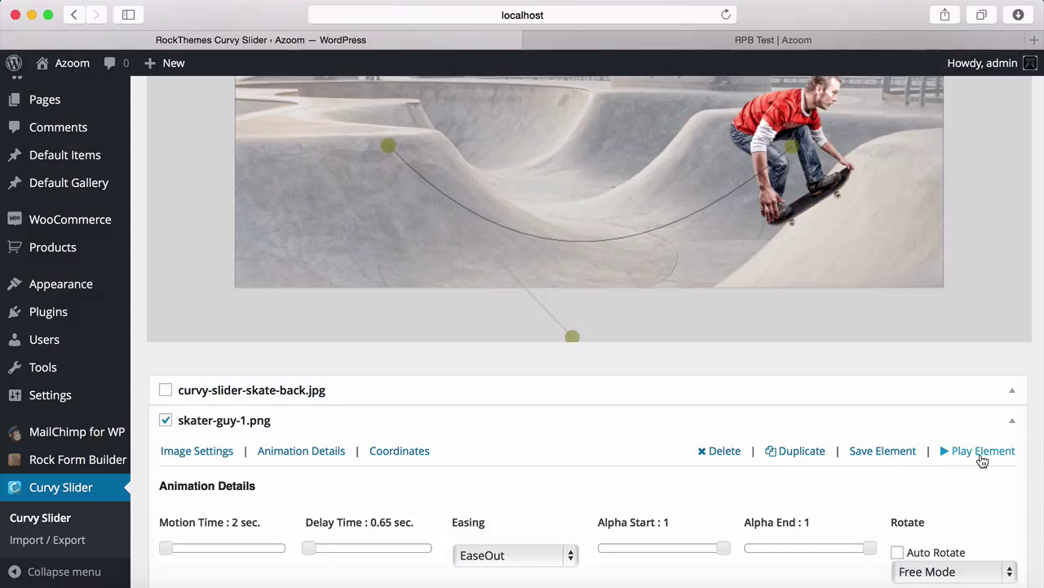
pyautogui.click(982, 461)
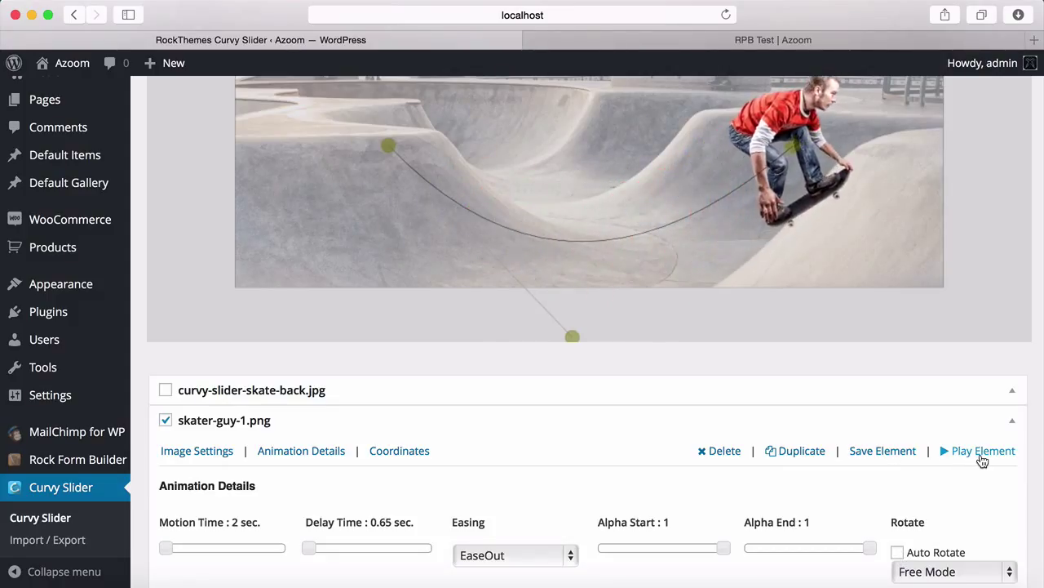
# Enable Auto Rotate for the skater in Left To Right mode and save the element.
pyautogui.scroll(-2, 889, 470)
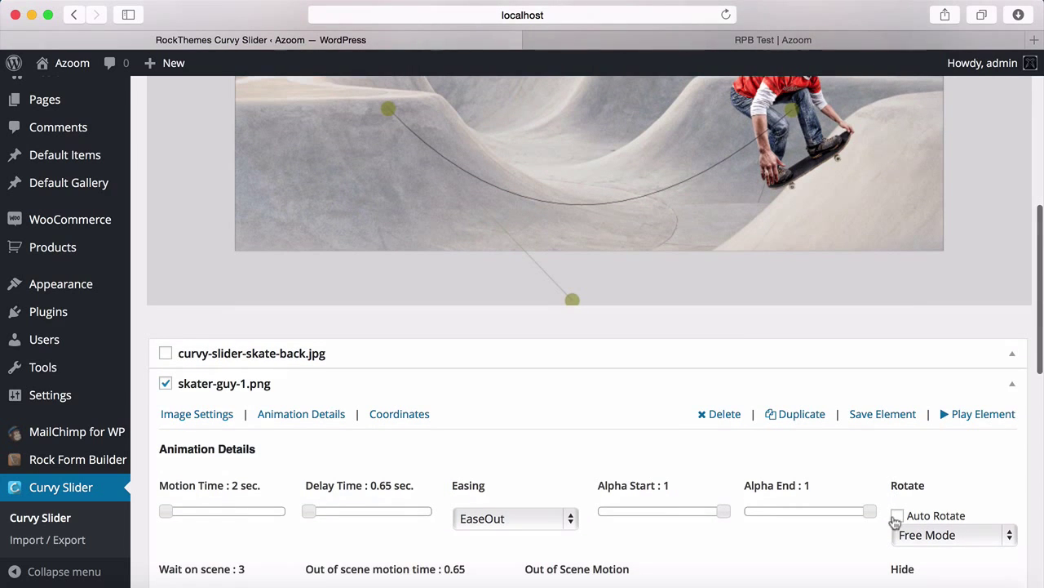
pyautogui.click(898, 517)
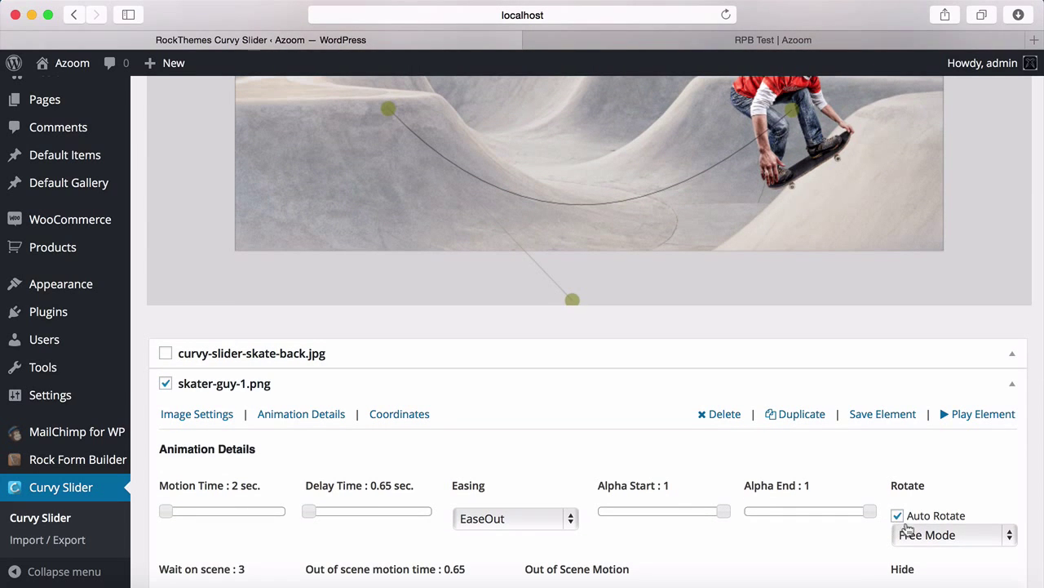
pyautogui.click(931, 535)
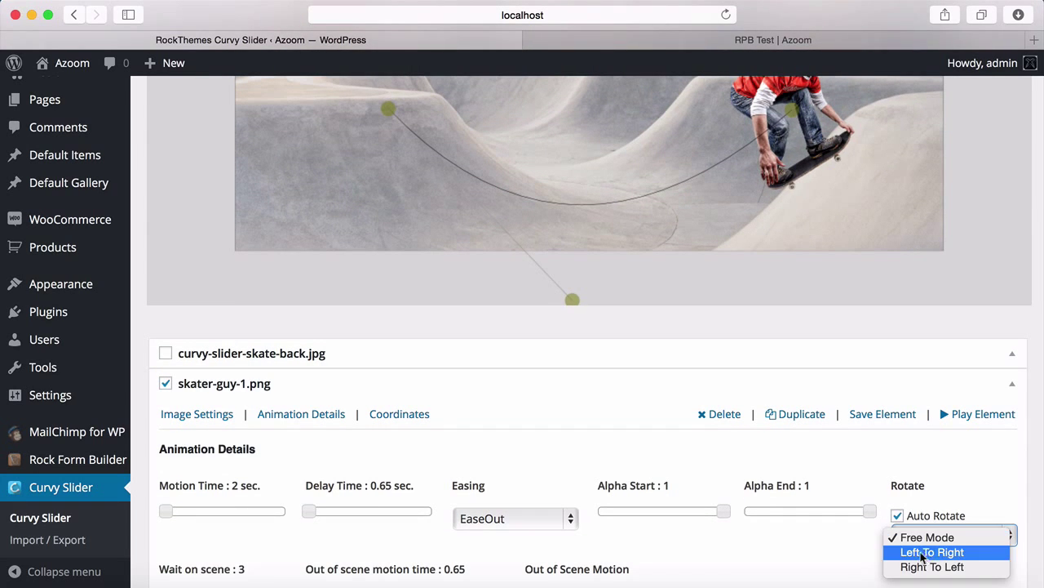
pyautogui.click(927, 554)
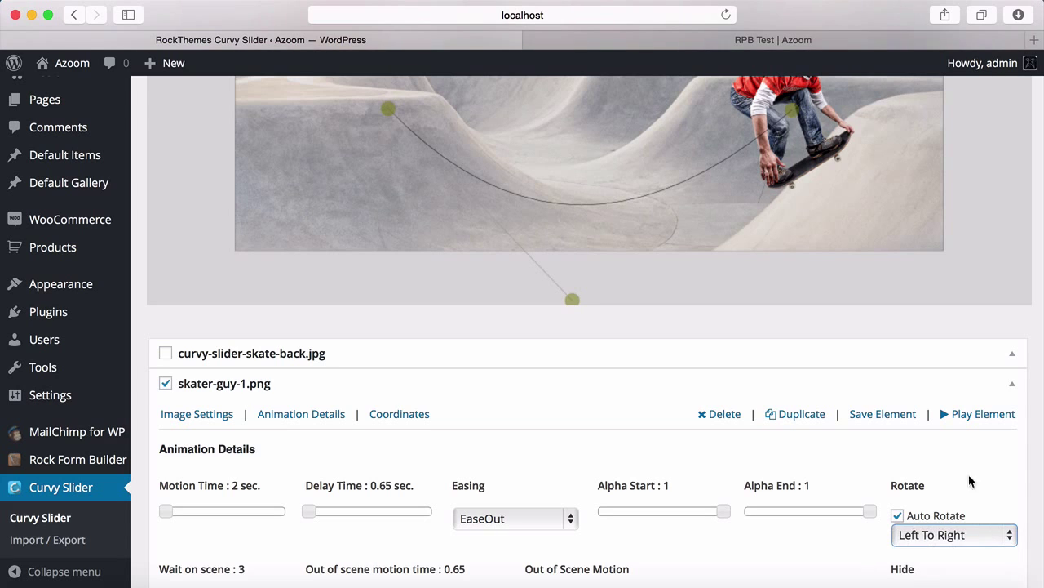
pyautogui.click(881, 415)
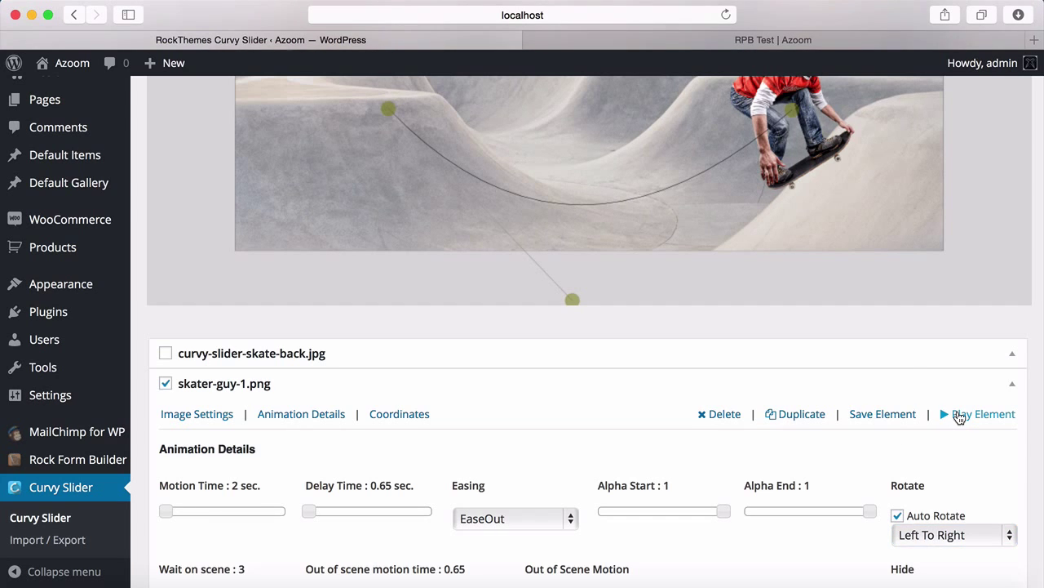
# Move the curve control point of the skater's motion path slightly up and to the left.
pyautogui.scroll(3, 760, 341)
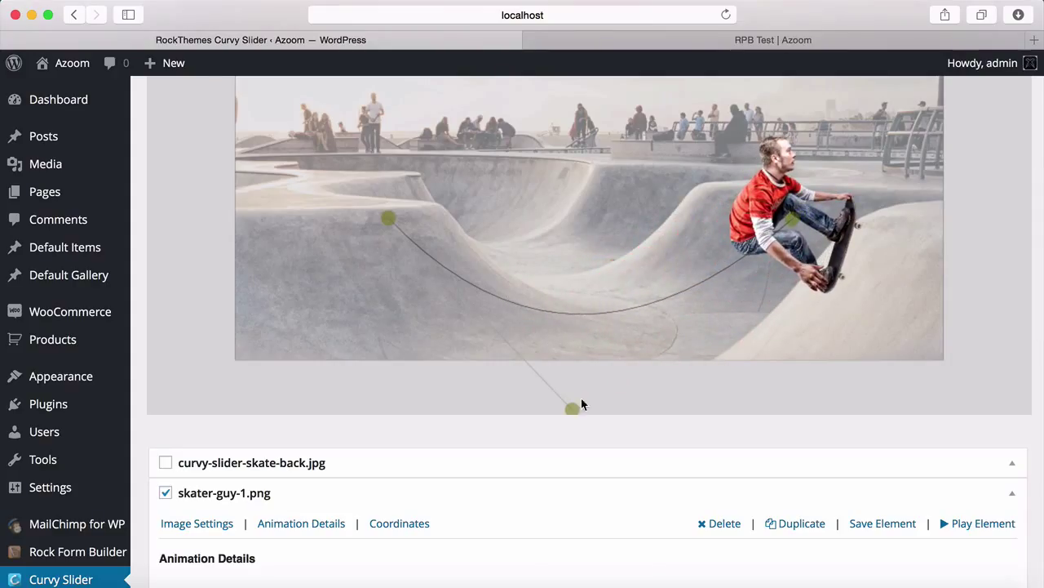
pyautogui.moveTo(571, 408); pyautogui.dragTo(565, 404)
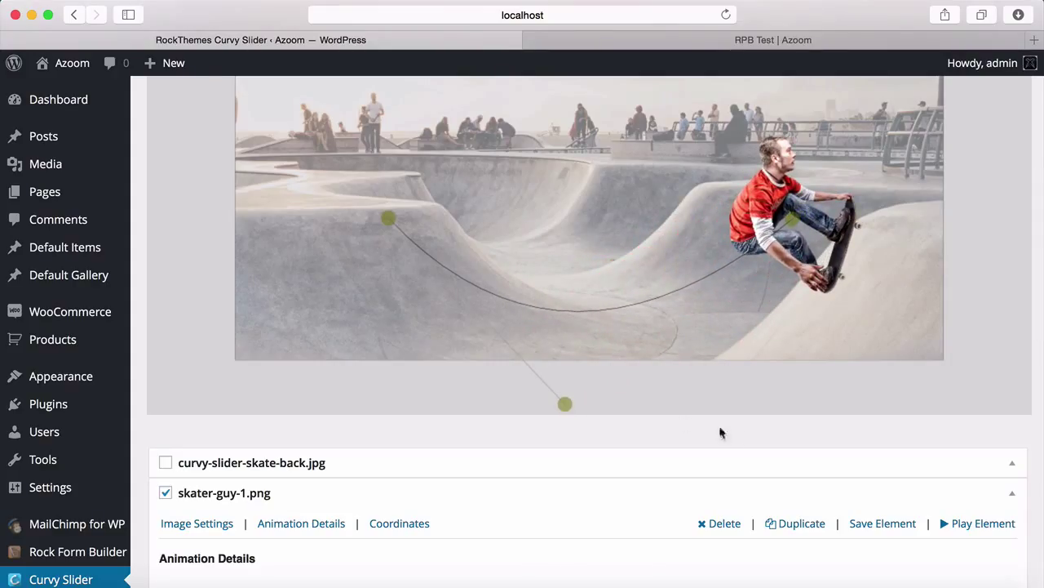
# Play the skater element's animation, and deselect and collapse the skater-guy-1.png element.
pyautogui.click(969, 529)
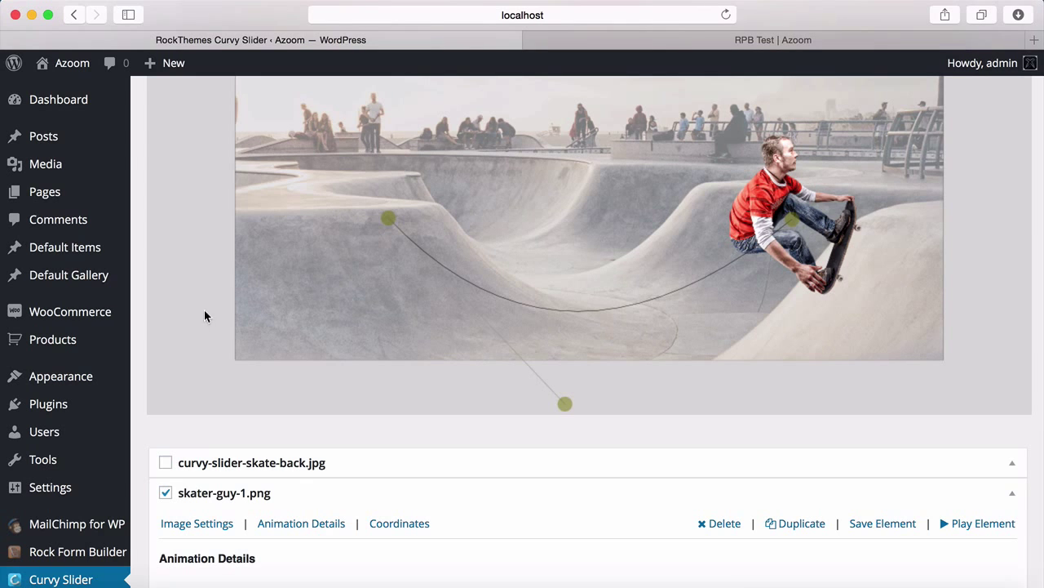
pyautogui.scroll(-3, 196, 351)
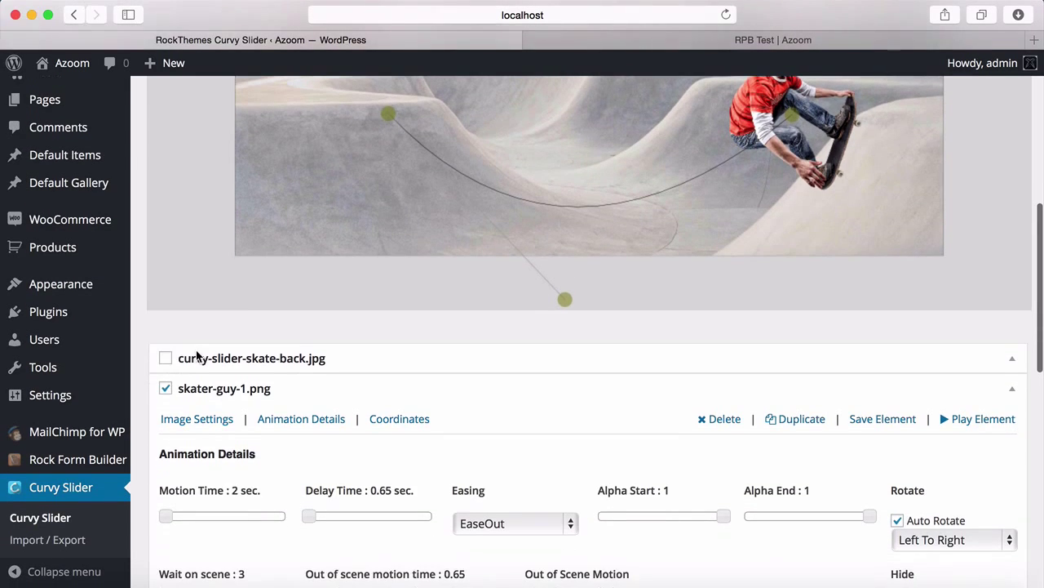
pyautogui.click(166, 390)
pyautogui.click(1014, 392)
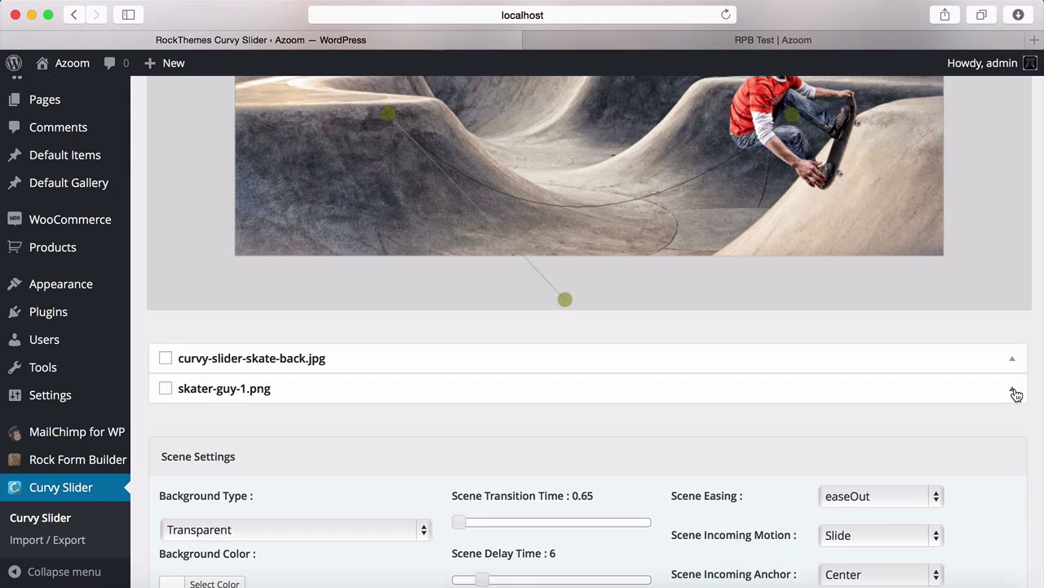
# Add a new Boxed Text element to the scene.
pyautogui.scroll(-10, 444, 434)
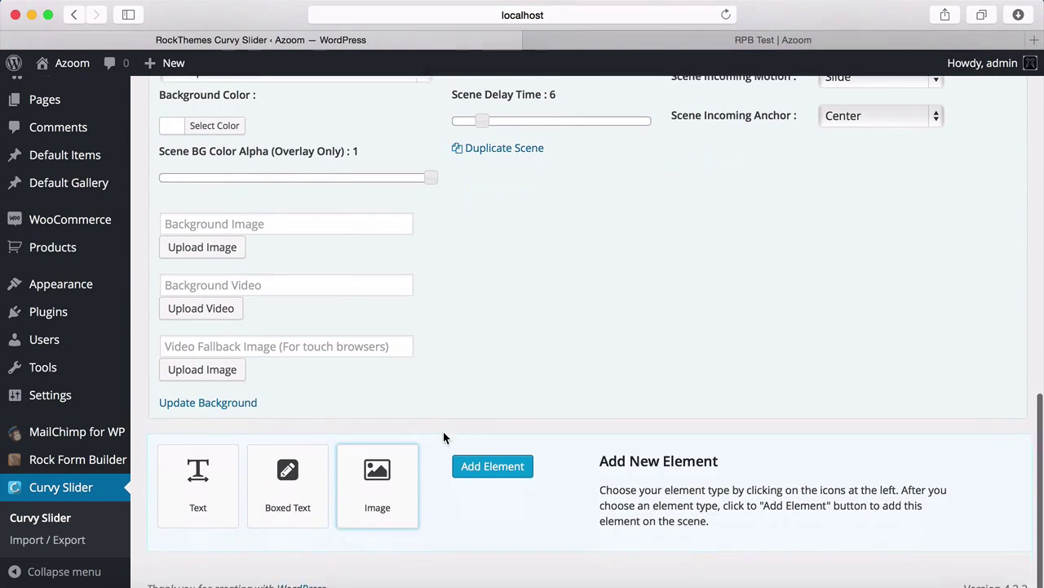
pyautogui.click(287, 464)
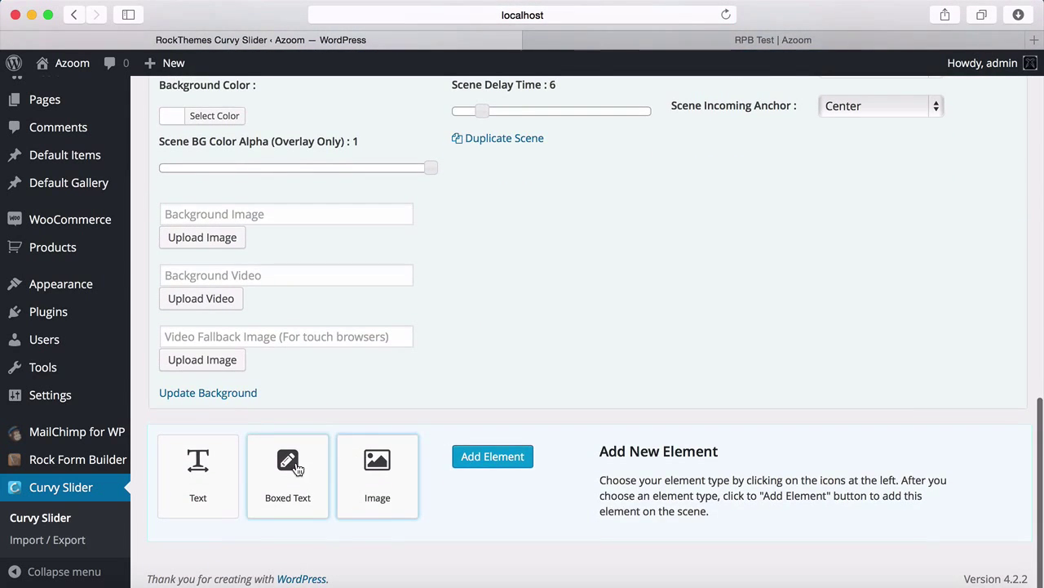
pyautogui.click(492, 456)
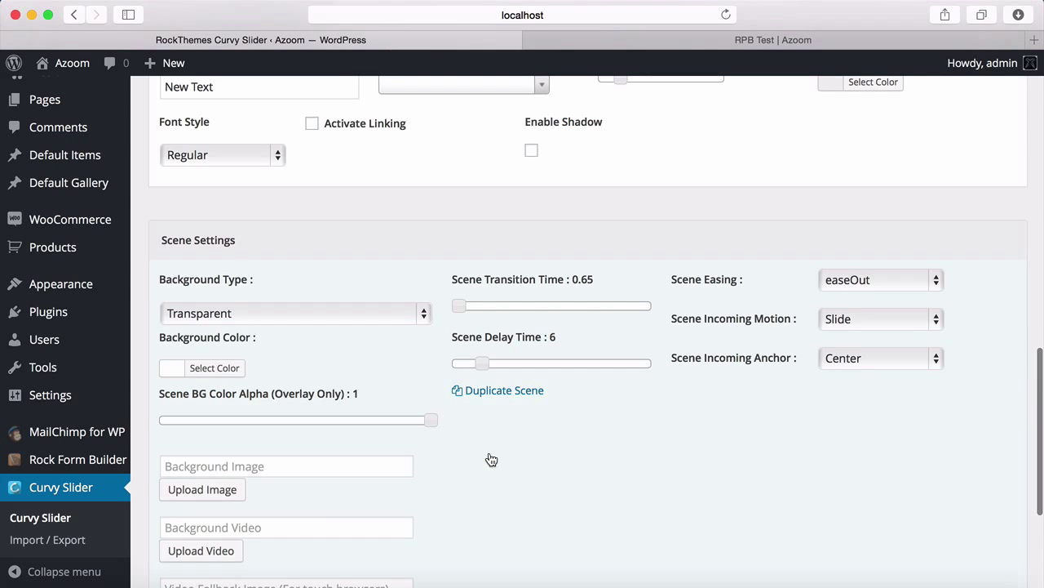
# Set the new boxed text's font to Titillium Web and its wording to CURVY SLIDER.
pyautogui.scroll(3, 466, 326)
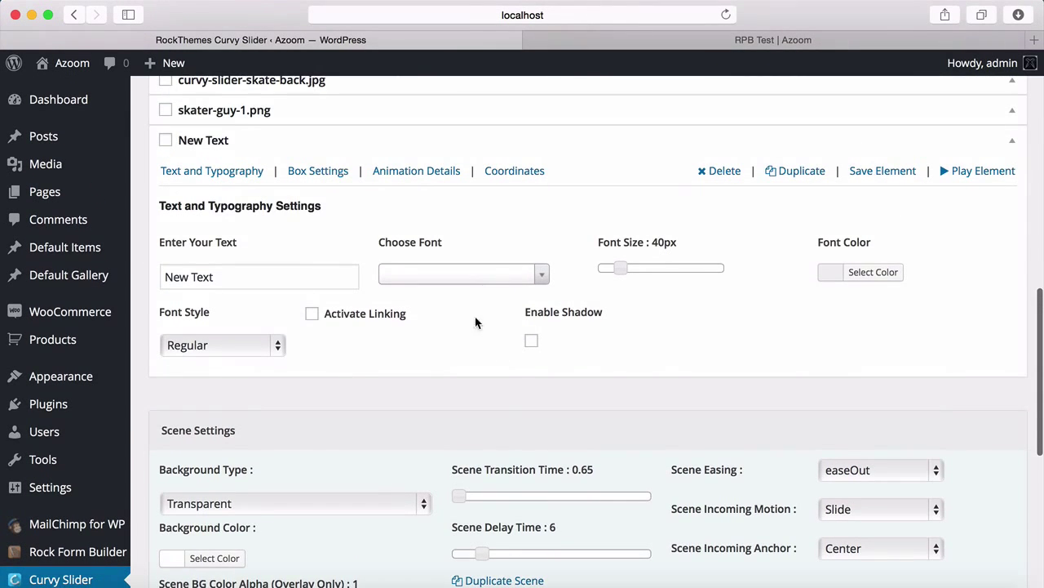
pyautogui.click(539, 276)
pyautogui.write('titi')
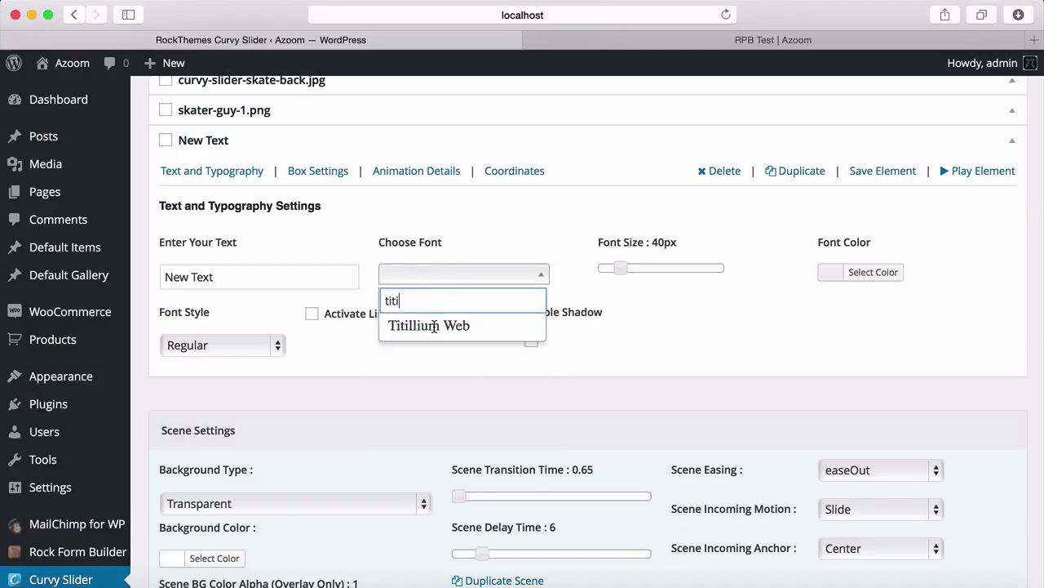
pyautogui.click(432, 326)
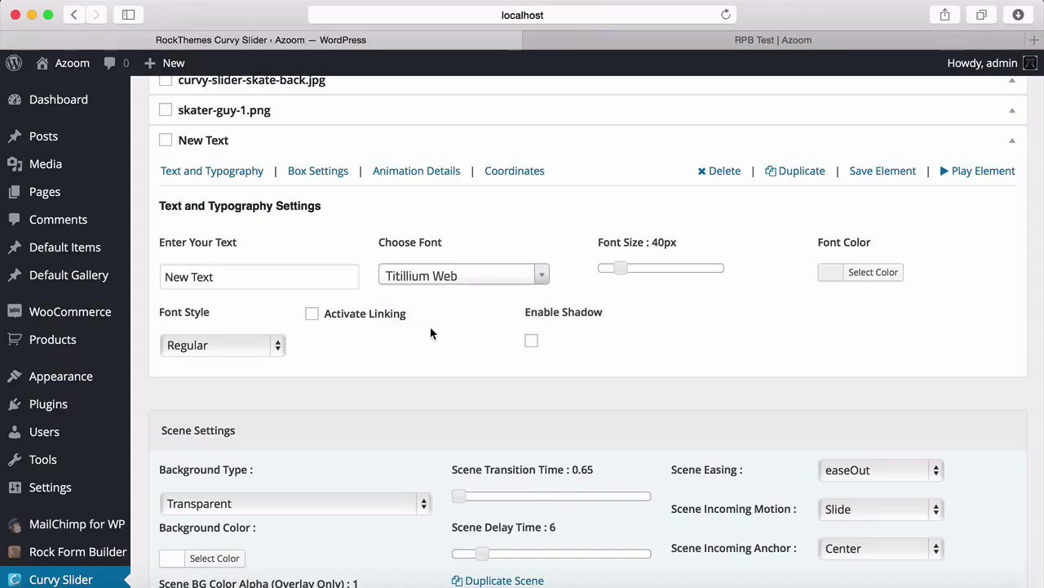
pyautogui.click(232, 276)
pyautogui.moveTo(234, 275); pyautogui.dragTo(114, 273)
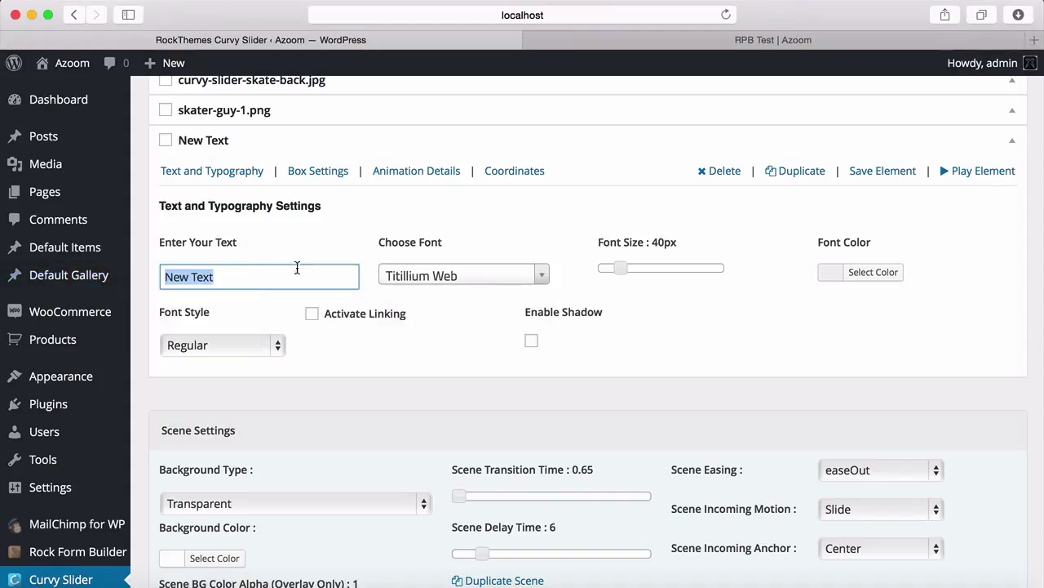
pyautogui.write('CURVY SLIDER')
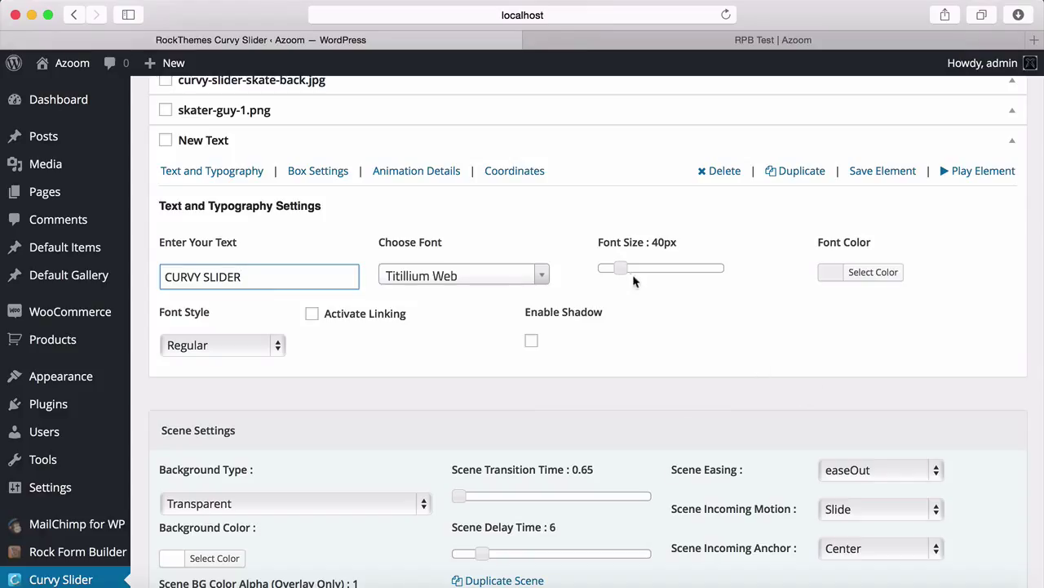
# Set the boxed text's font size to 60px and its font color to white.
pyautogui.moveTo(623, 265); pyautogui.dragTo(633, 265)
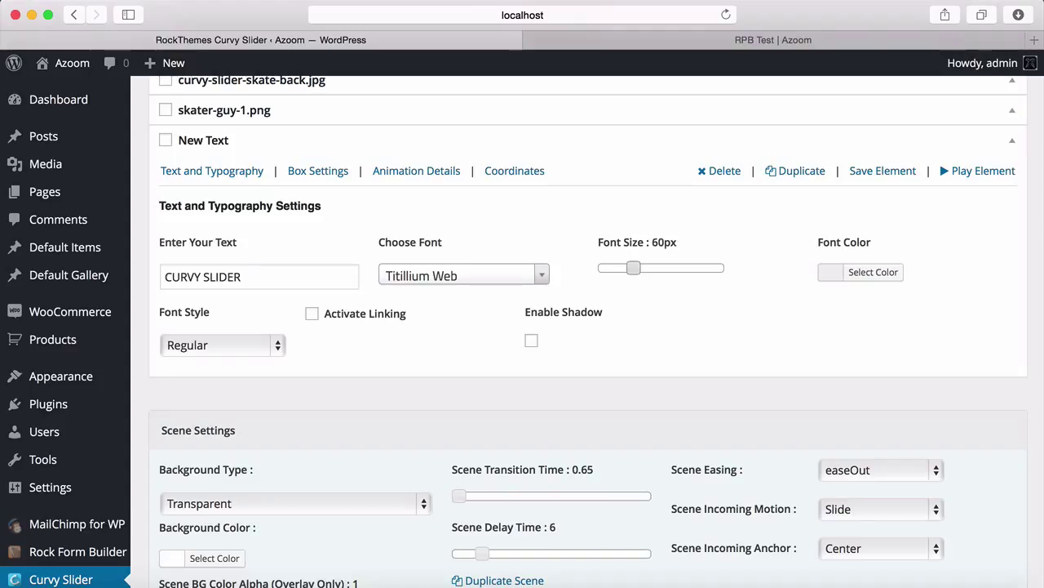
pyautogui.click(888, 272)
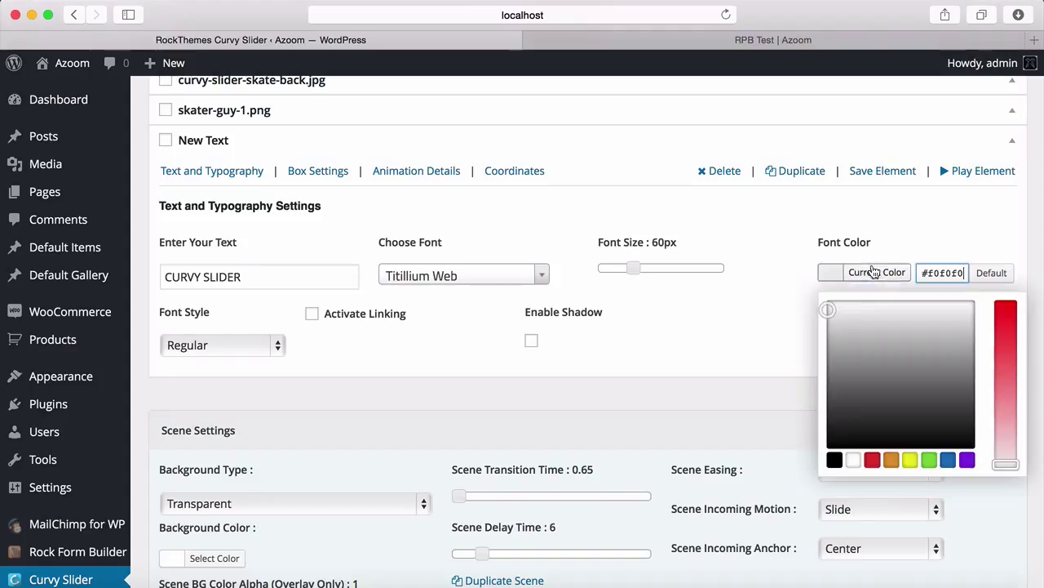
pyautogui.click(853, 462)
pyautogui.click(675, 323)
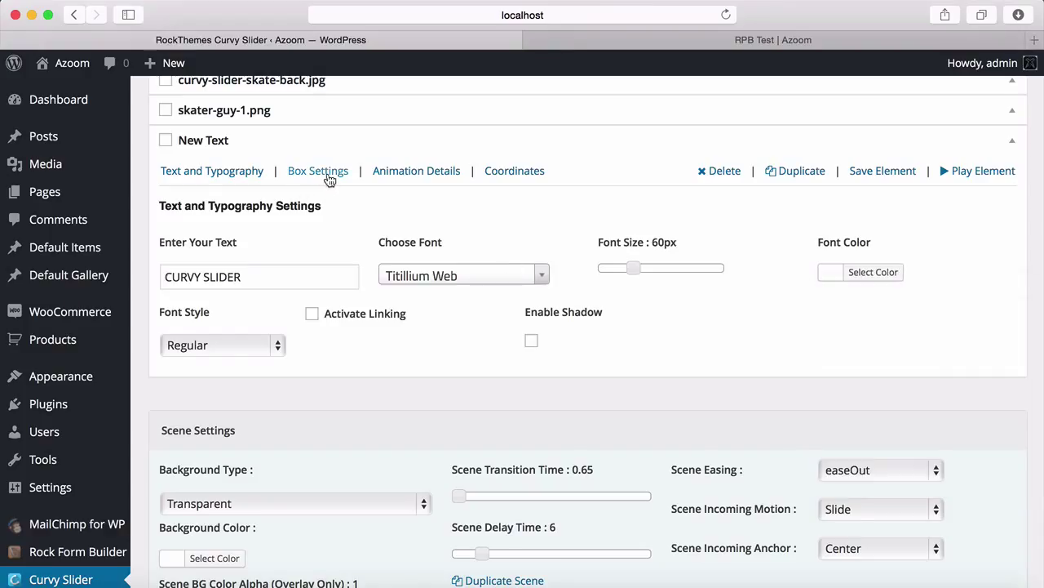
# Set the text box's background color to #56ccc8 in the box settings.
pyautogui.click(327, 174)
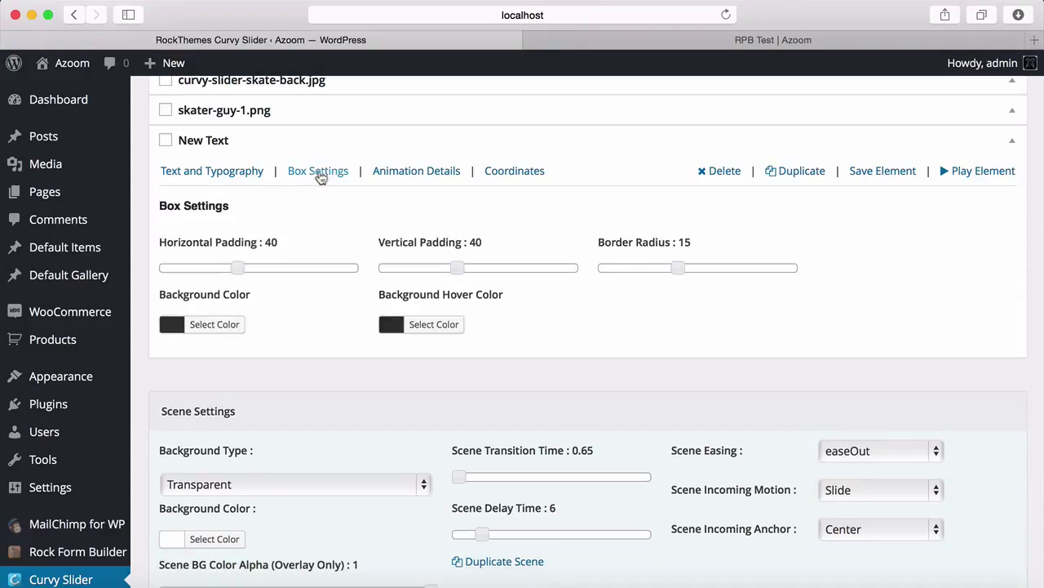
pyautogui.click(214, 325)
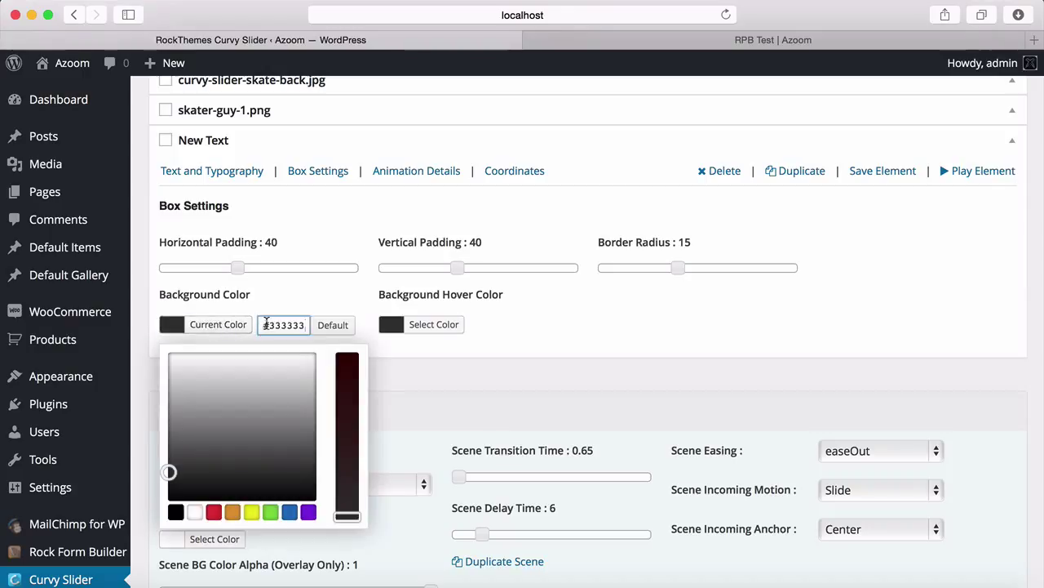
pyautogui.doubleClick(294, 325)
pyautogui.write('56ccc8')
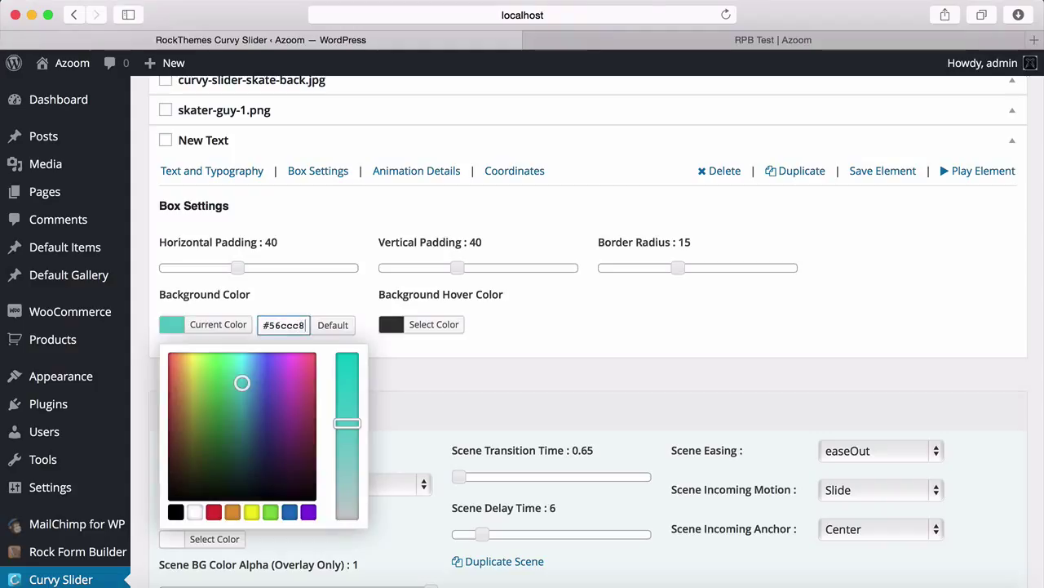
pyautogui.click(542, 347)
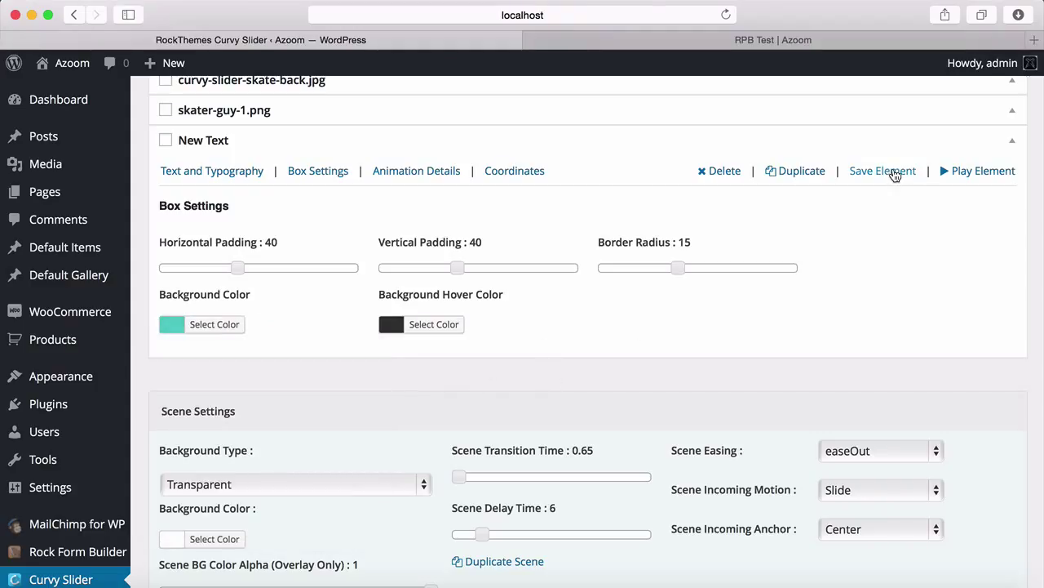
# Set the text box's border radius to 0 and its vertical padding to 60.
pyautogui.moveTo(678, 268); pyautogui.dragTo(539, 274)
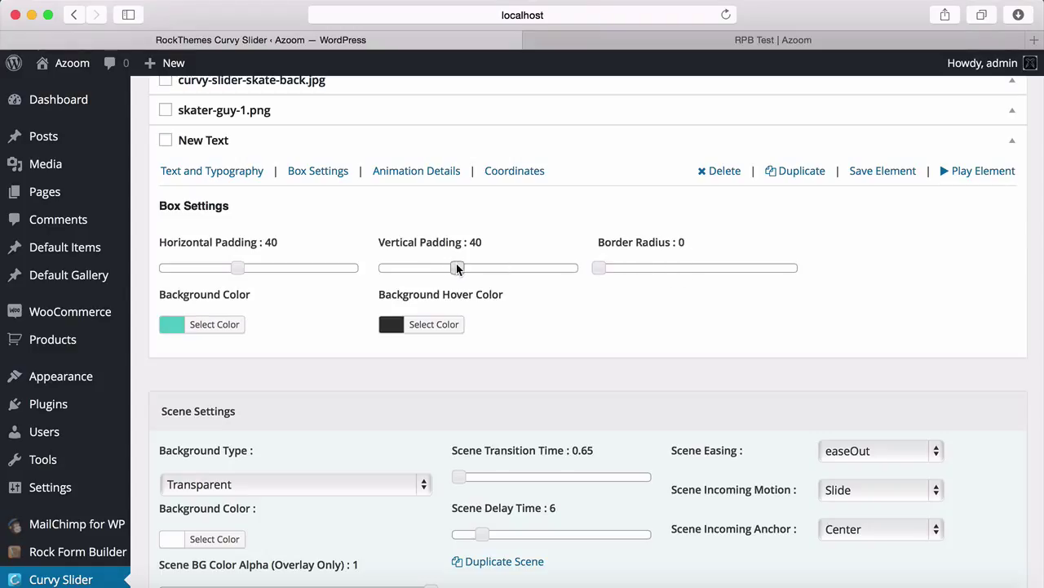
pyautogui.press('Right')
pyautogui.press('Right')
pyautogui.press('Right')
pyautogui.press('Right')
pyautogui.press('Right')
pyautogui.press('Right')
pyautogui.press('Right')
pyautogui.press('Right')
pyautogui.press('Right')
pyautogui.press('Right')
pyautogui.press('Right')
pyautogui.press('Right')
pyautogui.press('Right')
pyautogui.press('Right')
pyautogui.press('Right')
pyautogui.press('Right')
pyautogui.press('Right')
pyautogui.press('Right')
pyautogui.press('Right')
pyautogui.press('Right')
# Set the text box's horizontal padding to 60 and save the element.
pyautogui.click(233, 266)
pyautogui.press('Right')
pyautogui.press('Right')
pyautogui.press('Right')
pyautogui.press('Right')
pyautogui.press('Right')
pyautogui.press('Right')
pyautogui.press('Right')
pyautogui.press('Right')
pyautogui.press('Right')
pyautogui.press('Right')
pyautogui.press('Right')
pyautogui.press('Right')
pyautogui.press('Right')
pyautogui.press('Right')
pyautogui.press('Right')
pyautogui.press('Right')
pyautogui.press('Right')
pyautogui.press('Right')
pyautogui.press('Right')
pyautogui.press('Right')
pyautogui.click(888, 170)
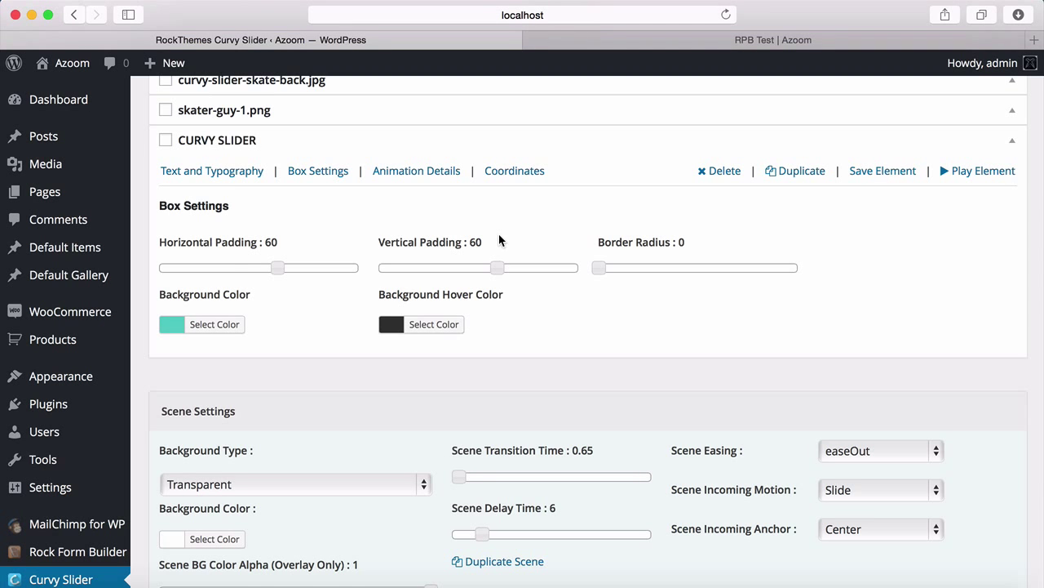
# Place the CURVY SLIDER box near the scene's center and reshape its motion path into a short vertical line coming from above.
pyautogui.scroll(10, 499, 233)
pyautogui.moveTo(436, 142); pyautogui.dragTo(503, 284)
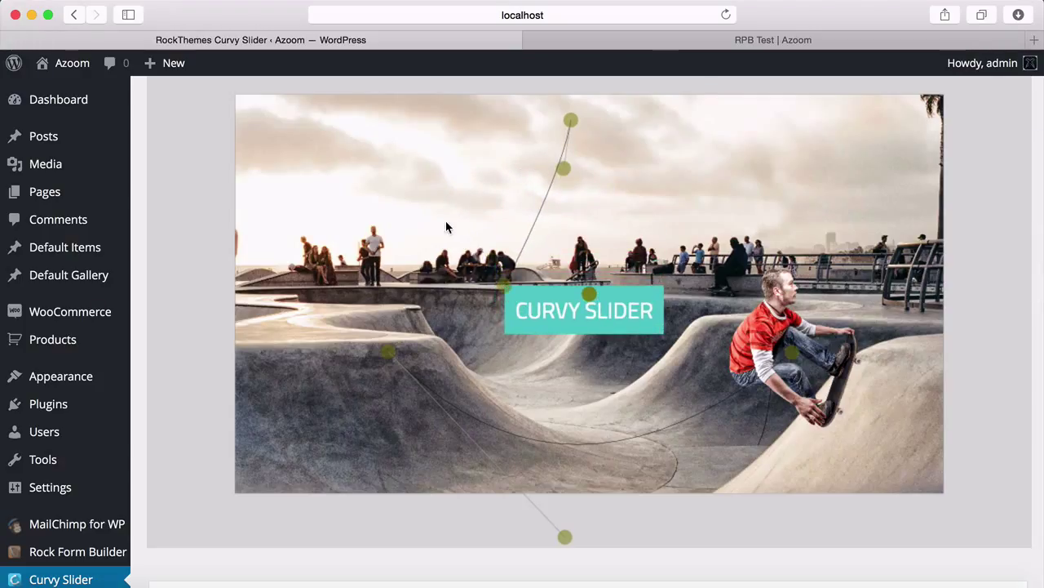
pyautogui.moveTo(564, 167); pyautogui.dragTo(505, 245)
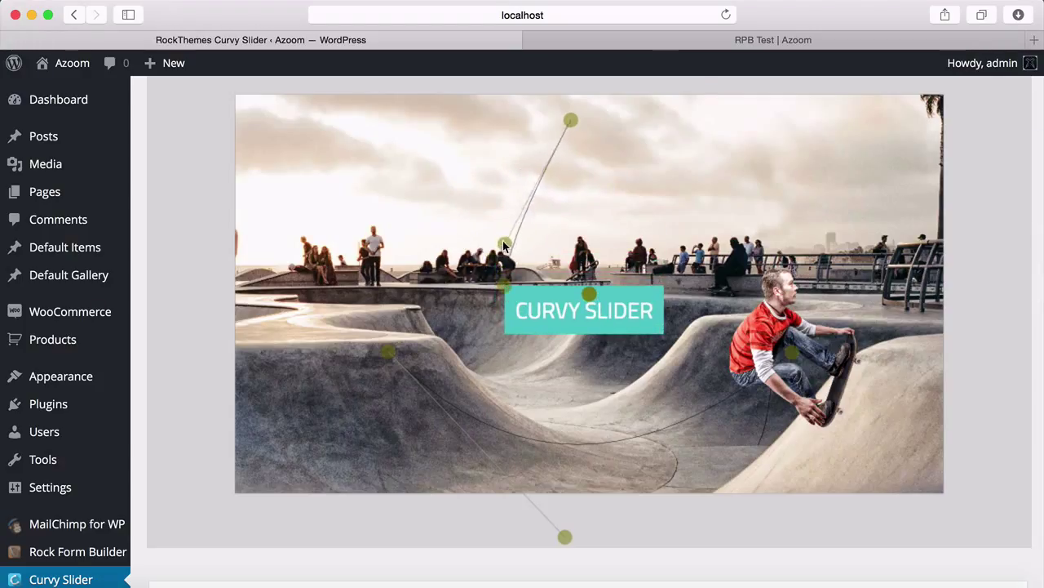
pyautogui.moveTo(577, 127); pyautogui.dragTo(504, 219)
# Set the CURVY SLIDER element's motion time to 1.7 sec. and its easing to EaseOut.
pyautogui.scroll(-7, 501, 219)
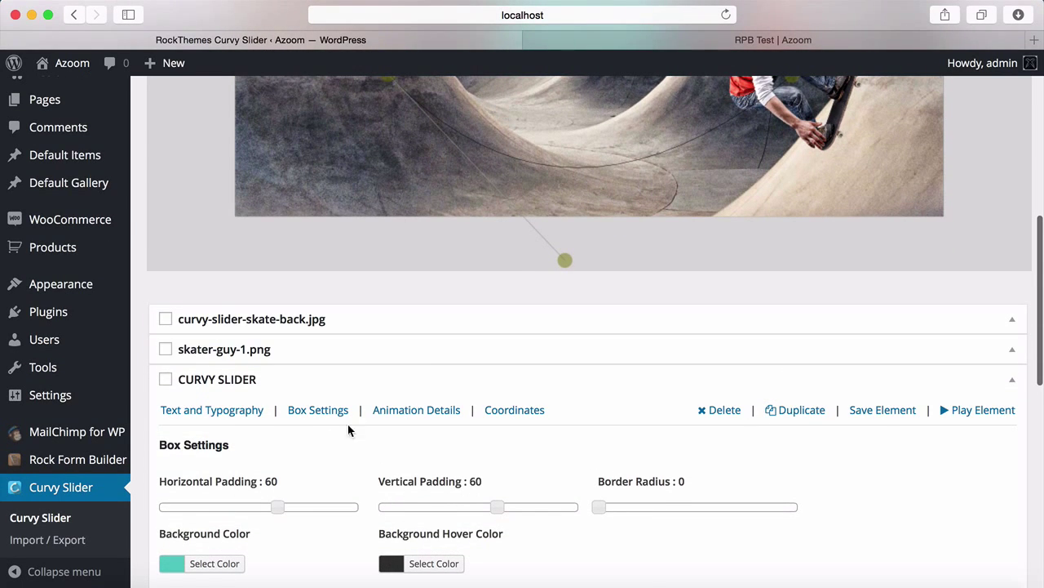
pyautogui.click(424, 412)
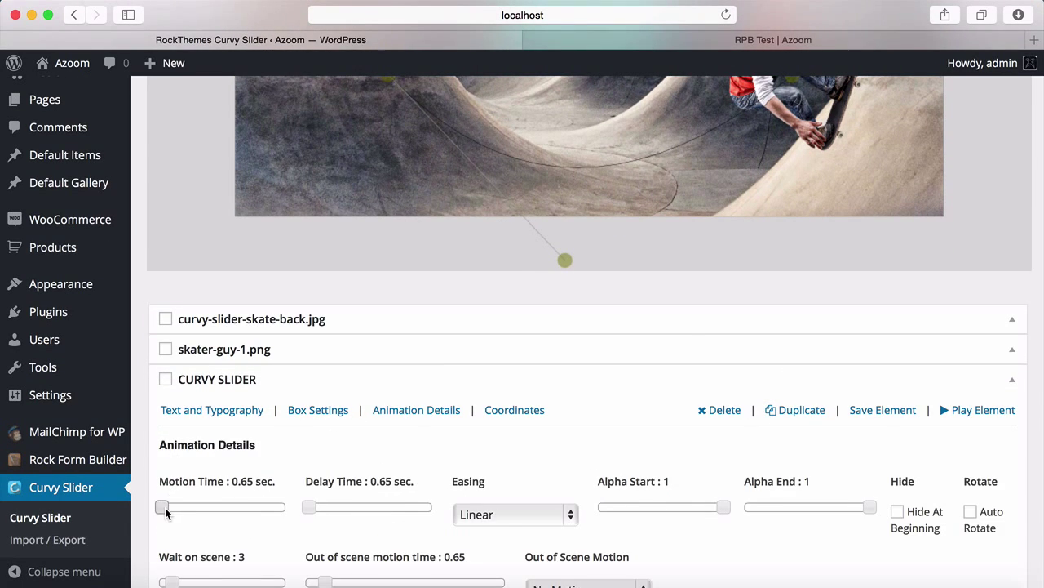
pyautogui.moveTo(163, 505); pyautogui.dragTo(165, 506)
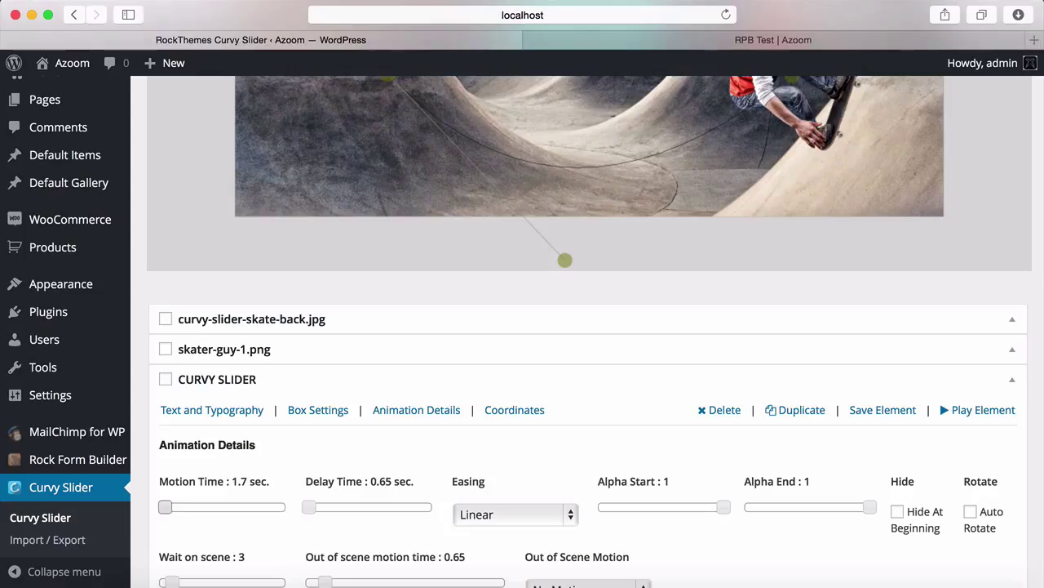
pyautogui.click(499, 511)
pyautogui.click(501, 547)
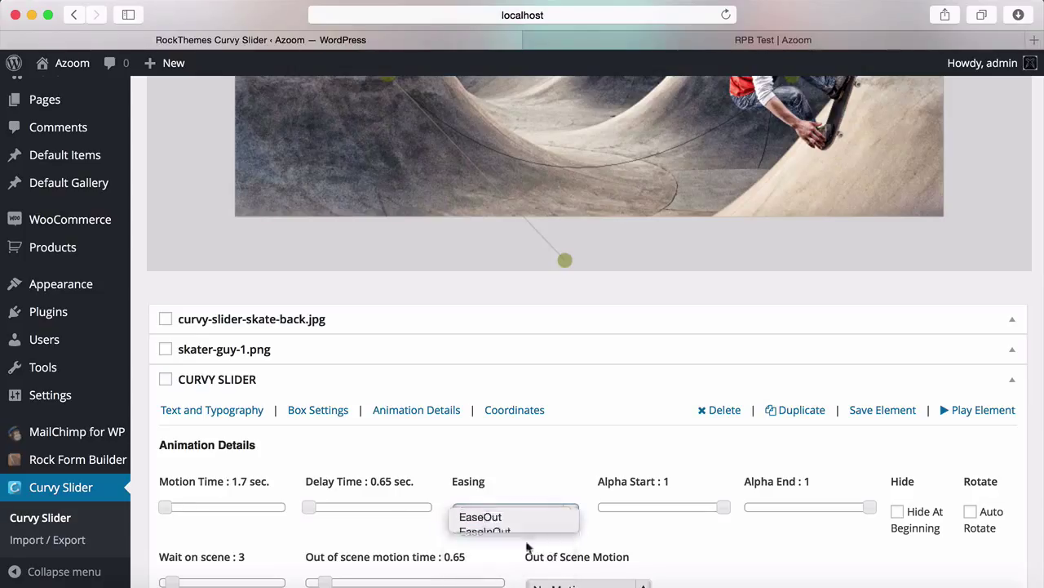
# Set the CURVY SLIDER element's Alpha Start to 0, enable Hide At Beginning, and save the element.
pyautogui.moveTo(721, 507); pyautogui.dragTo(618, 512)
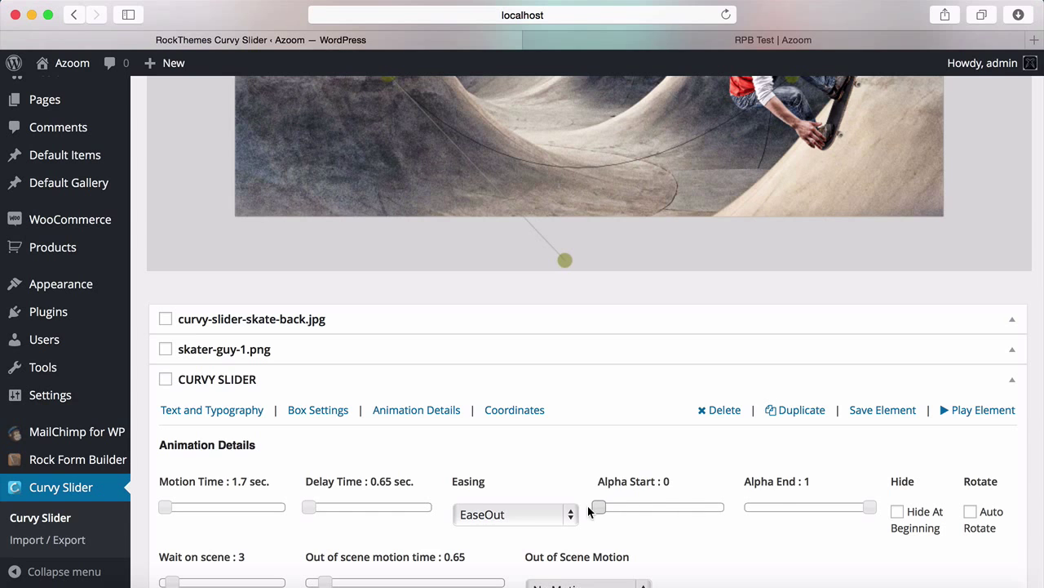
pyautogui.click(899, 512)
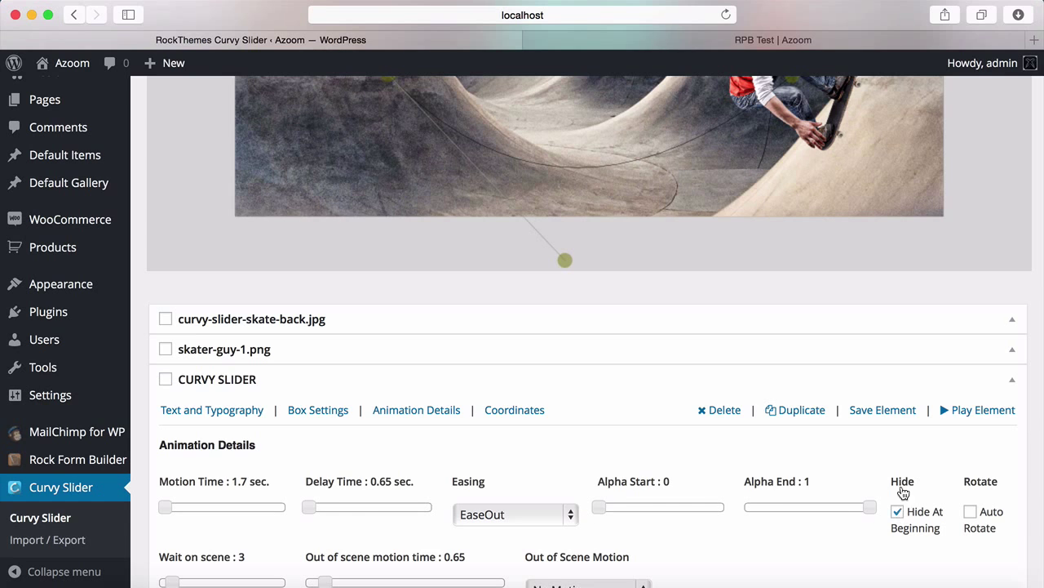
pyautogui.click(881, 411)
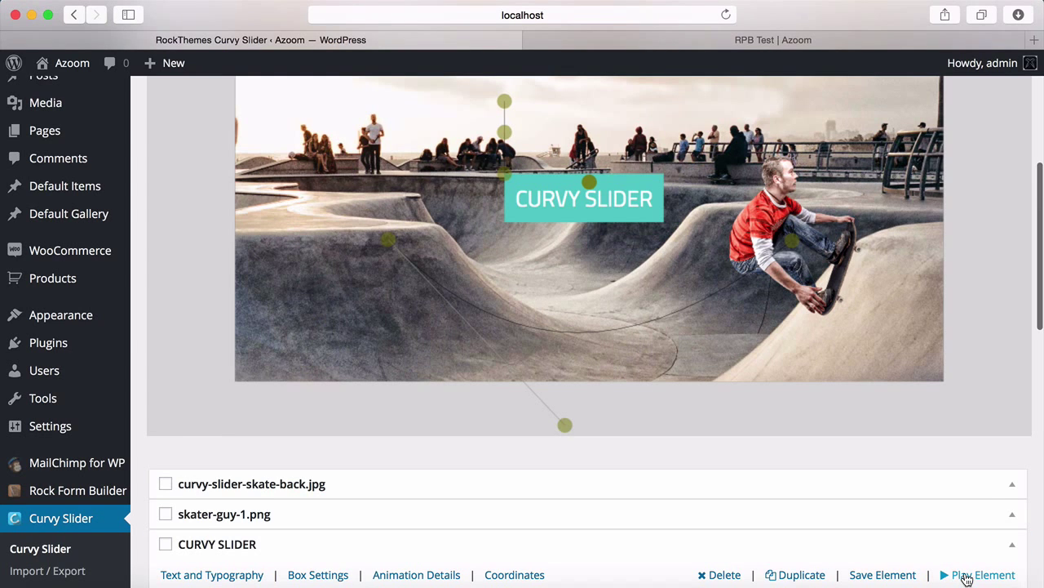
# Play the CURVY SLIDER element's animation and collapse its settings.
pyautogui.click(967, 578)
pyautogui.scroll(2, 793, 294)
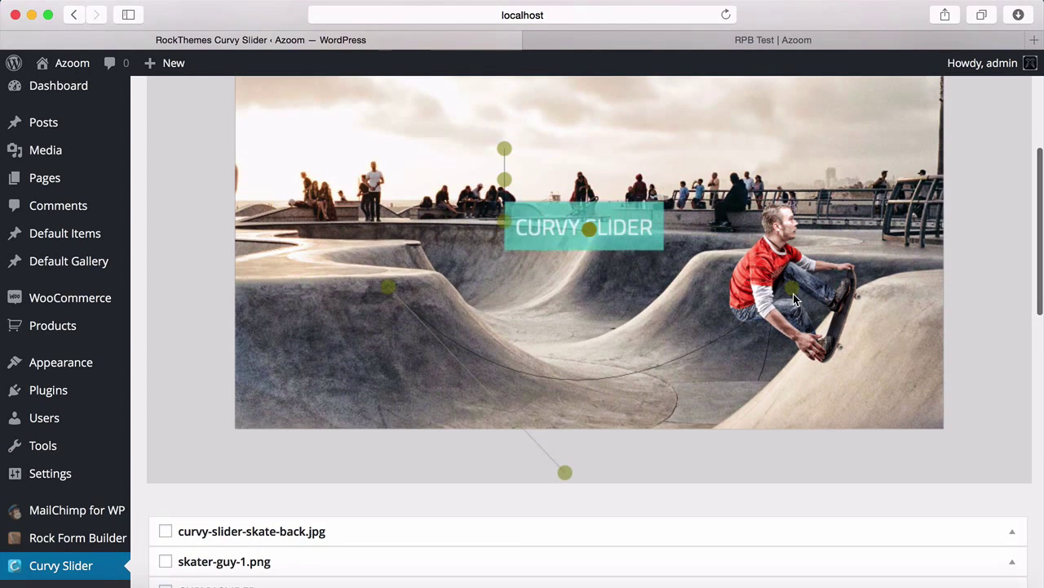
pyautogui.scroll(-5, 794, 295)
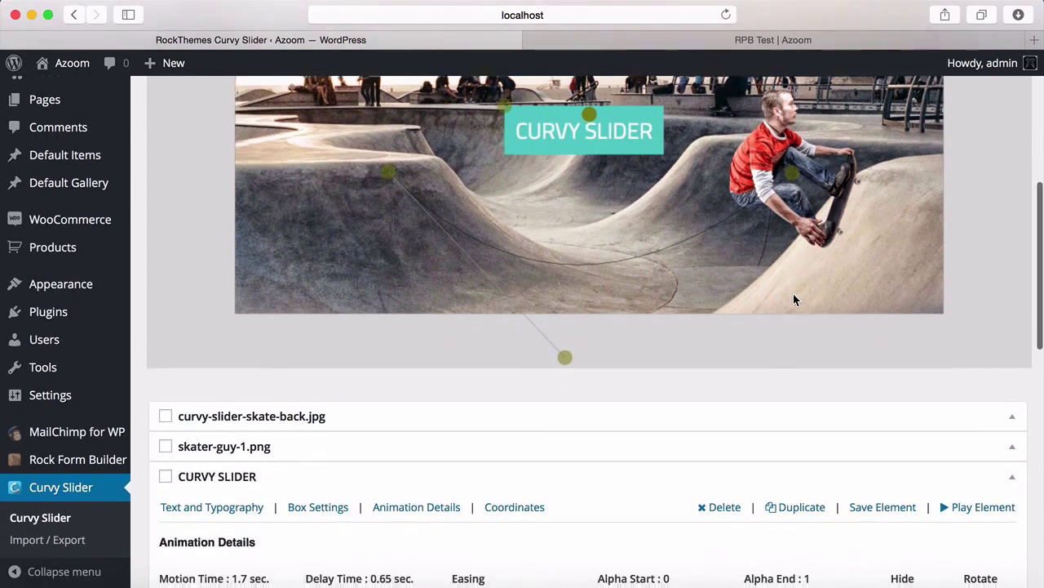
pyautogui.scroll(-2, 794, 293)
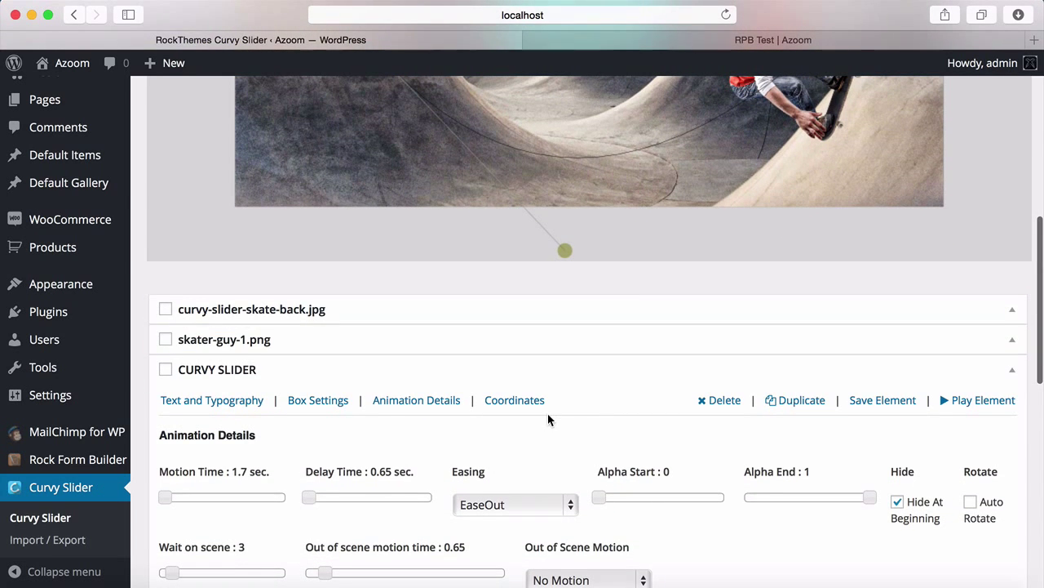
pyautogui.scroll(-2, 548, 414)
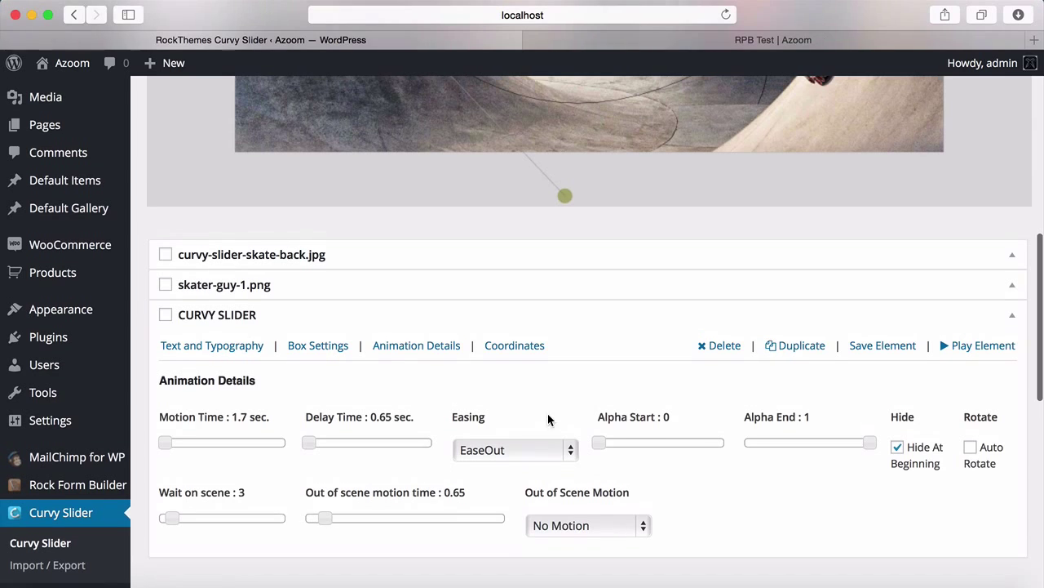
pyautogui.click(1010, 317)
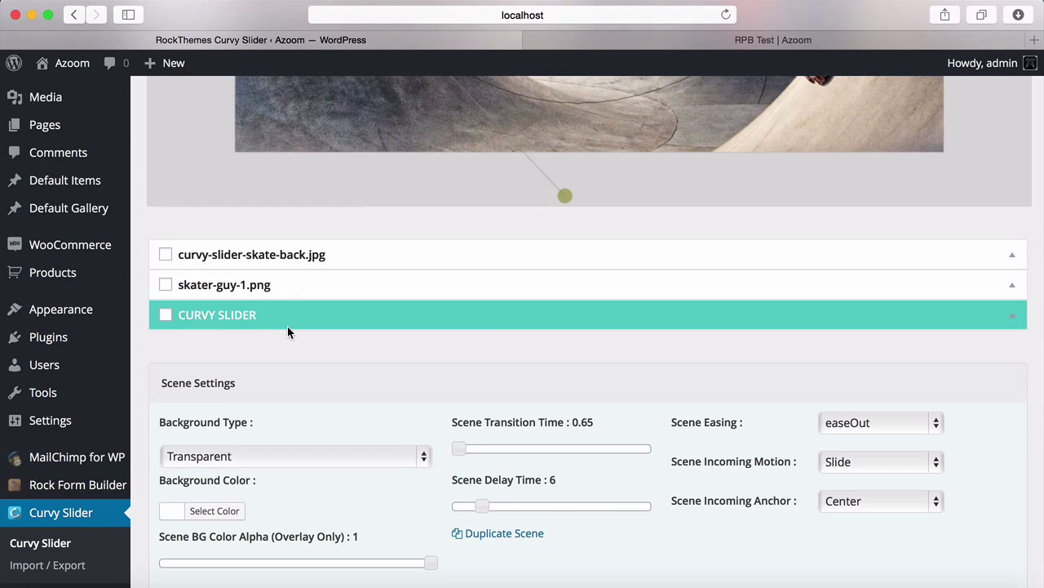
pyautogui.scroll(4, 289, 331)
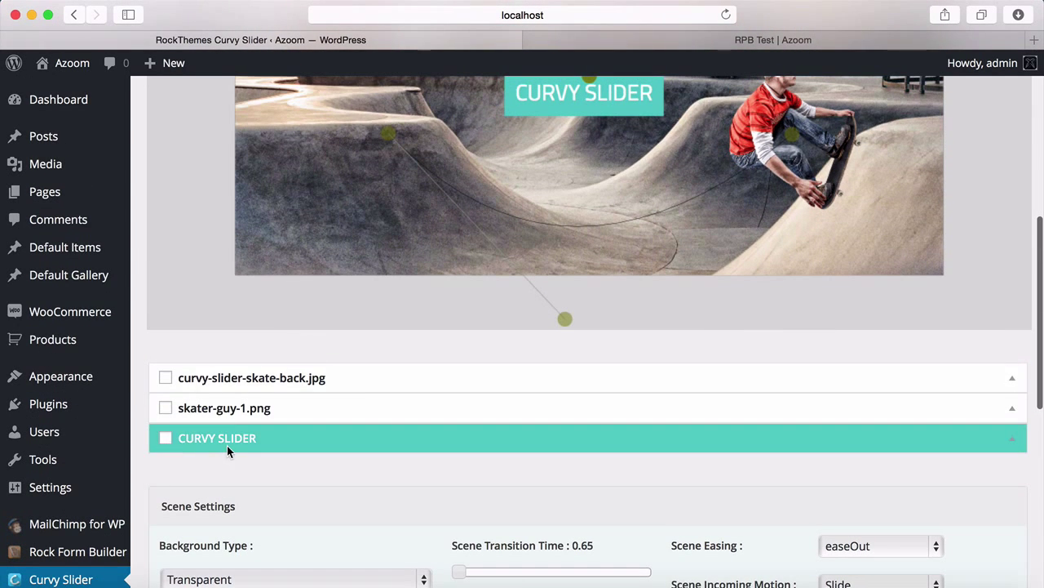
# Save the animation of the Test slider.
pyautogui.moveTo(207, 438); pyautogui.dragTo(203, 416)
pyautogui.scroll(10, 154, 191)
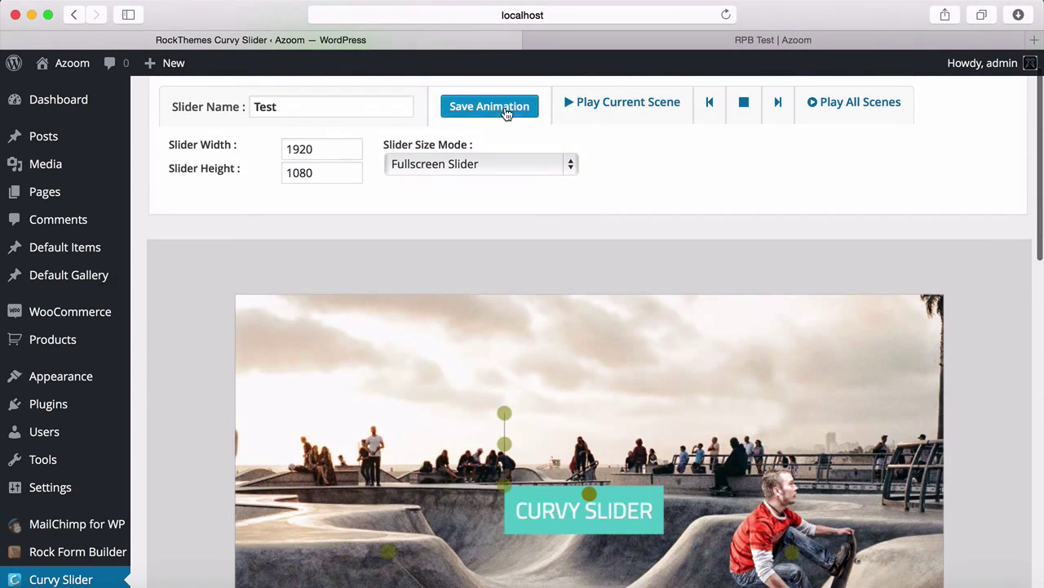
pyautogui.click(505, 107)
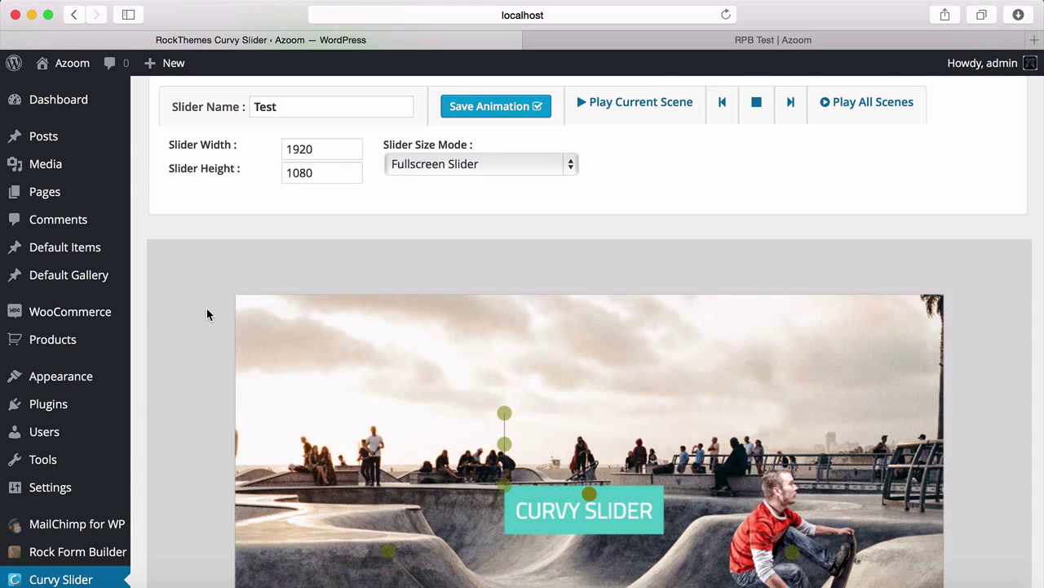
# Play the current scene and watch the skater and the CURVY SLIDER box animate.
pyautogui.scroll(-2, 206, 314)
pyautogui.scroll(3, 207, 315)
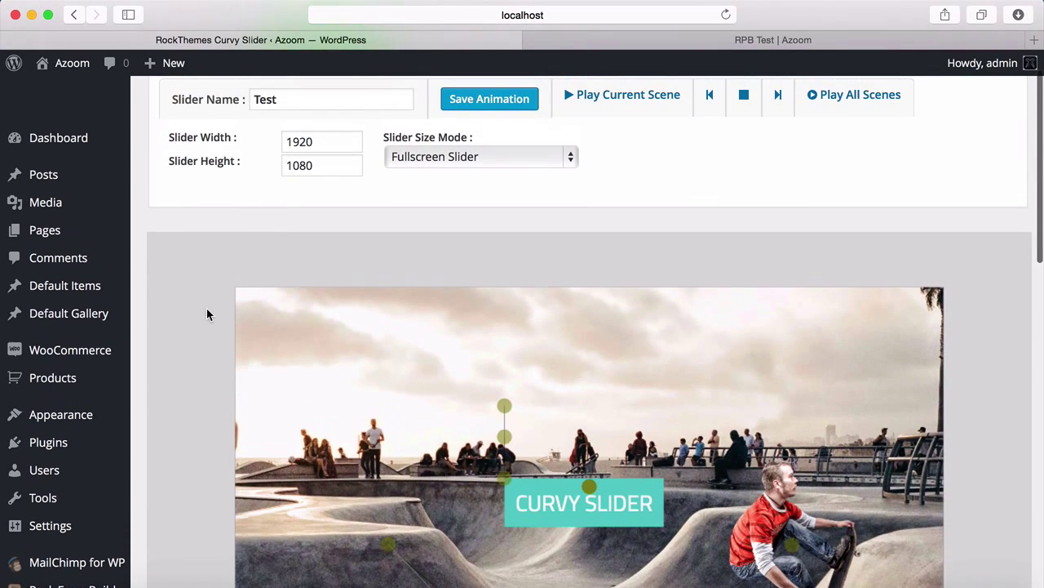
pyautogui.click(645, 97)
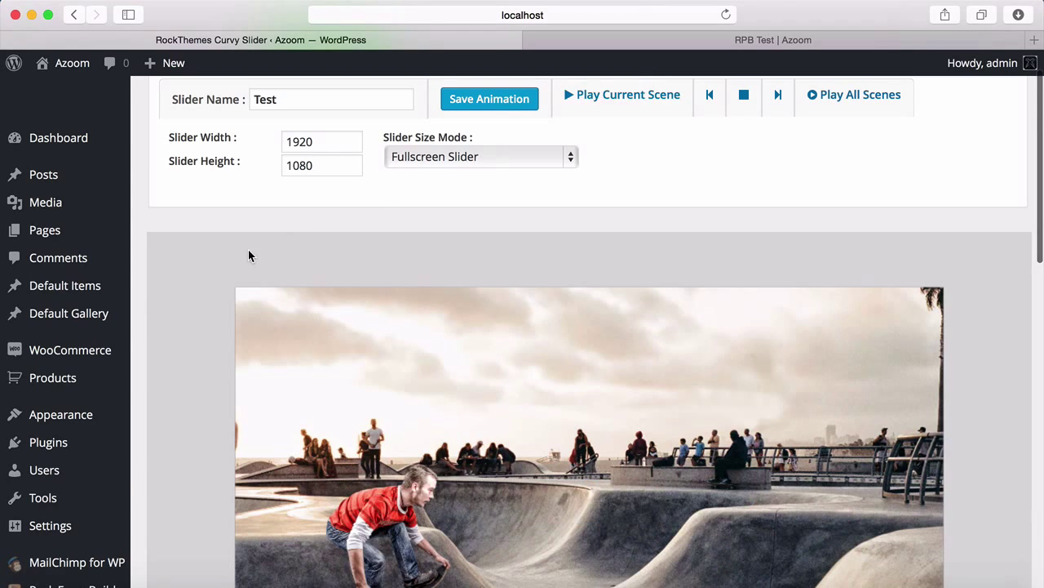
pyautogui.scroll(-4, 249, 249)
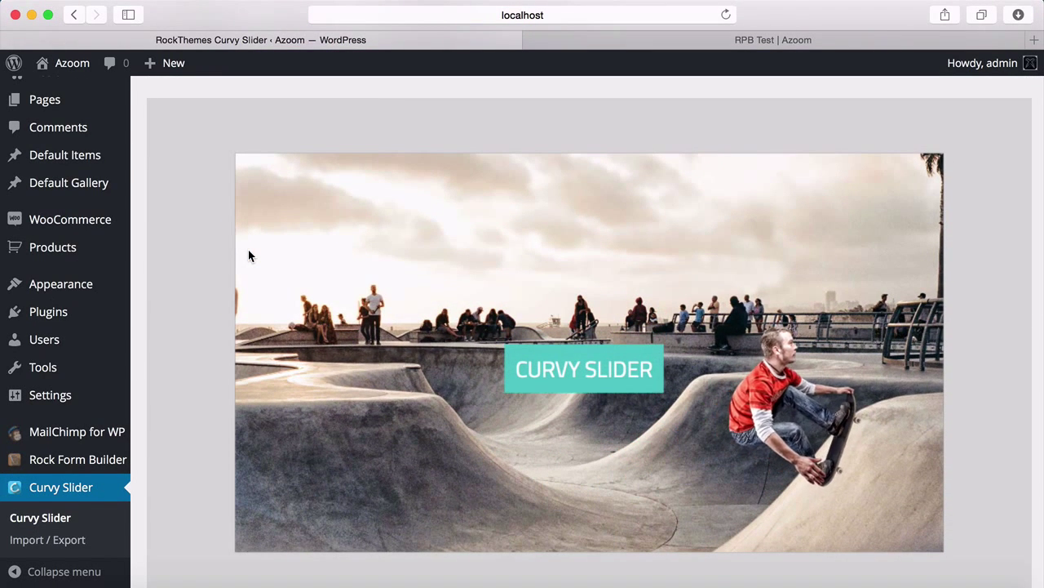
pyautogui.scroll(-1, 249, 251)
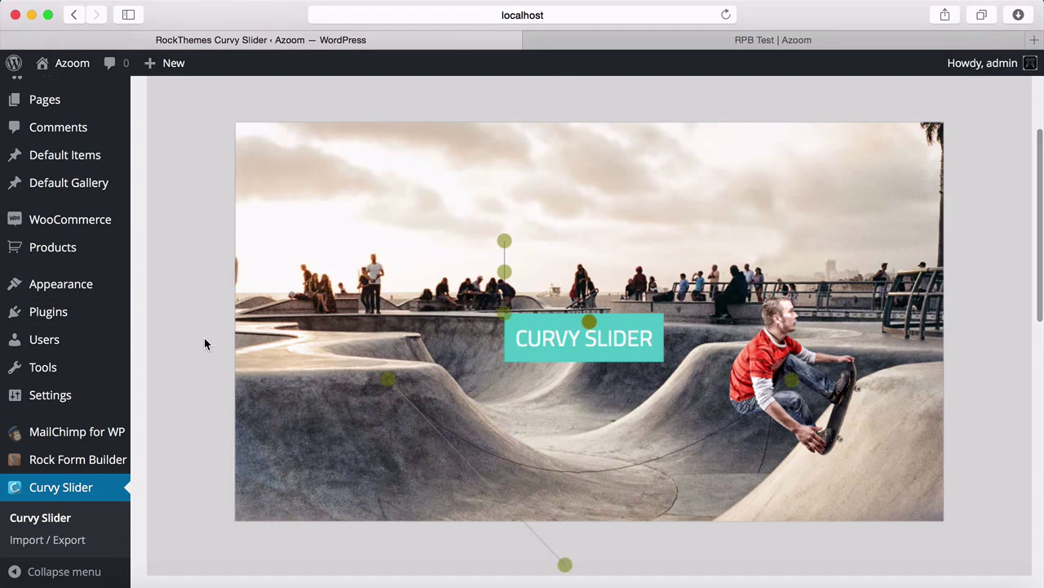
pyautogui.scroll(6, 204, 337)
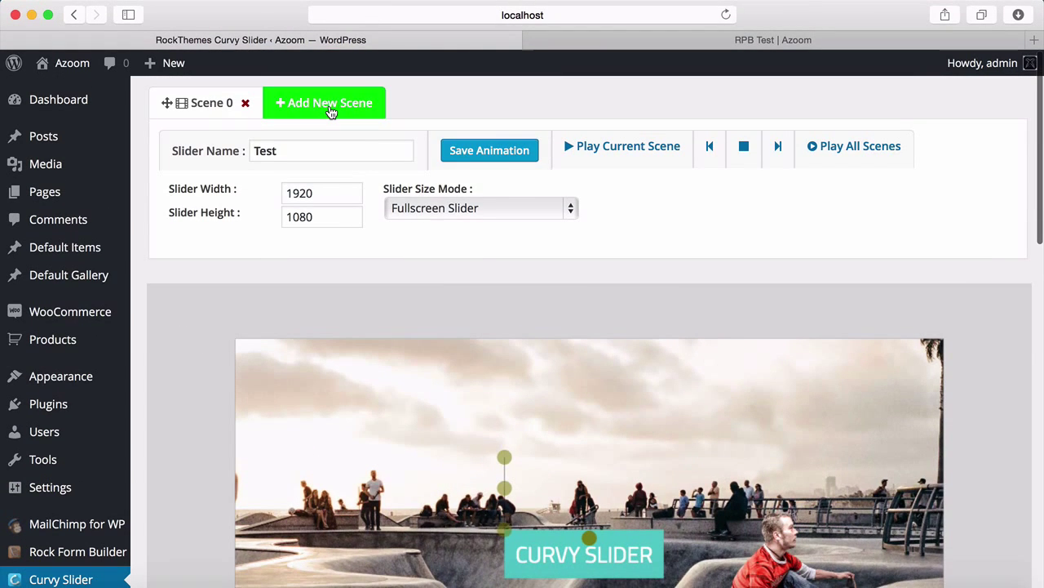
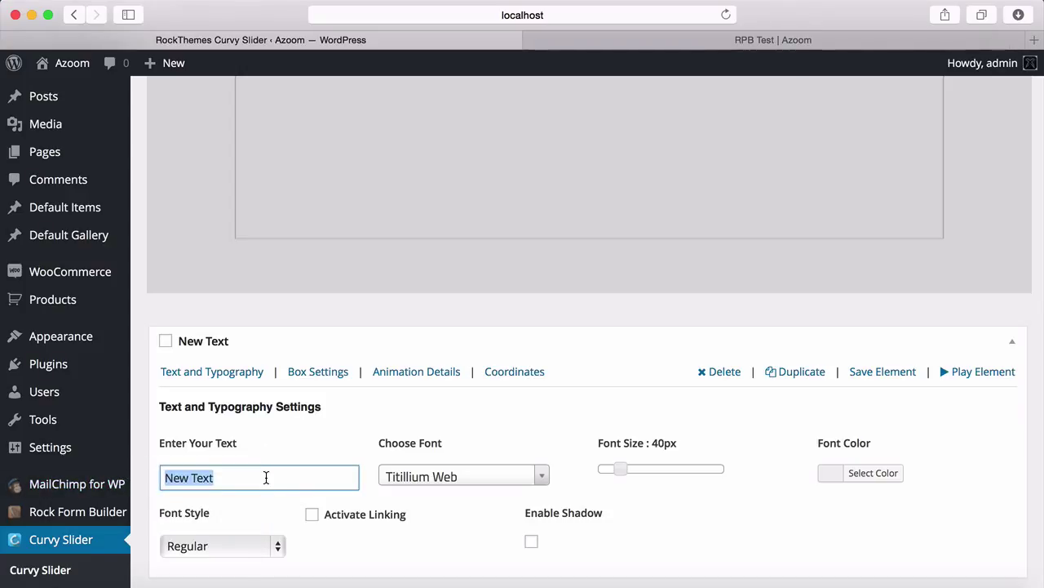
# Set the new text element to AZOOM WORDPRESS THEME with a white font color and increase its font size.
pyautogui.write('AZOO')
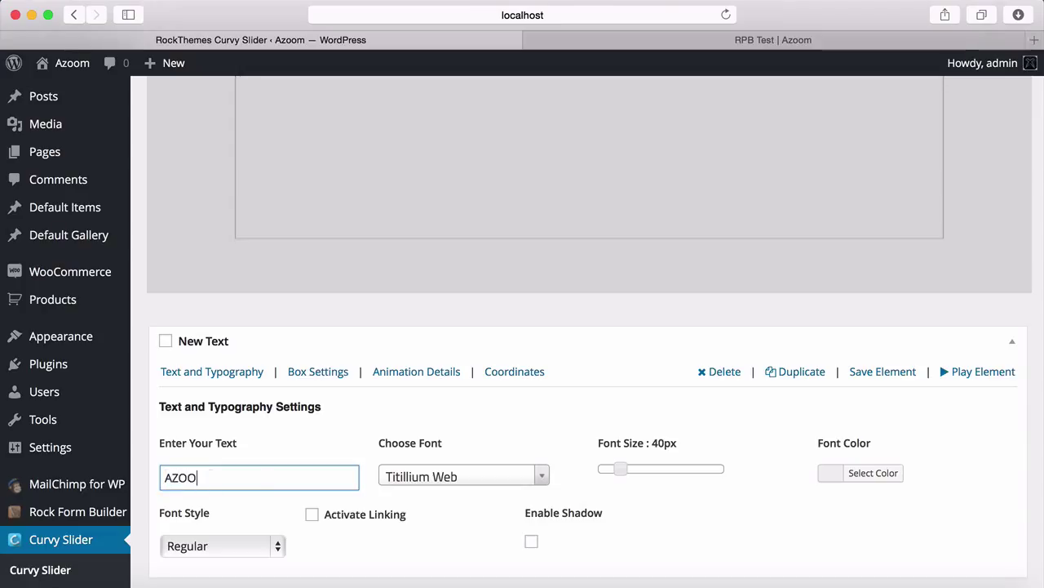
pyautogui.write('M WORDPRESS THEME')
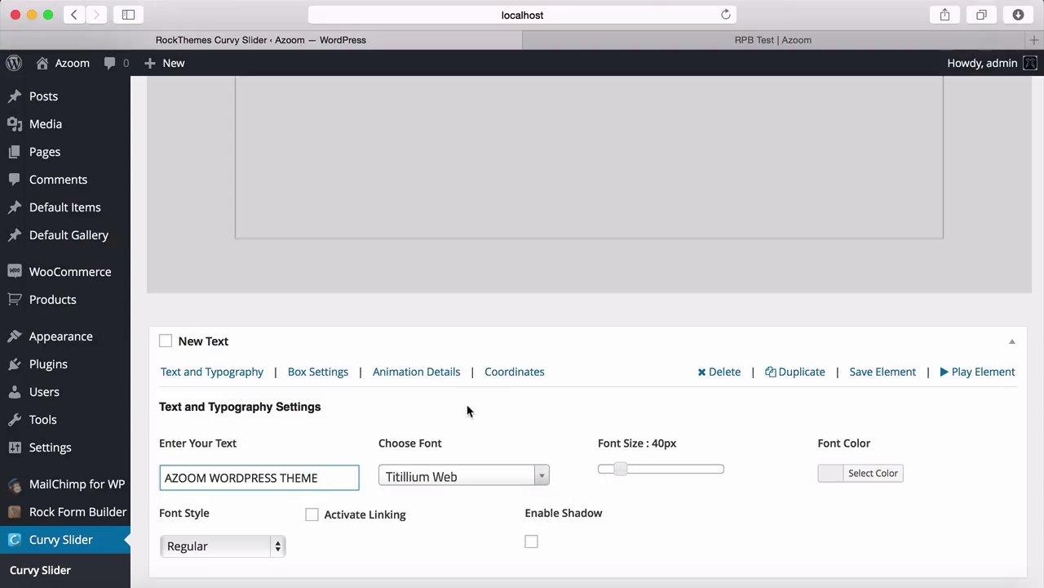
pyautogui.click(855, 480)
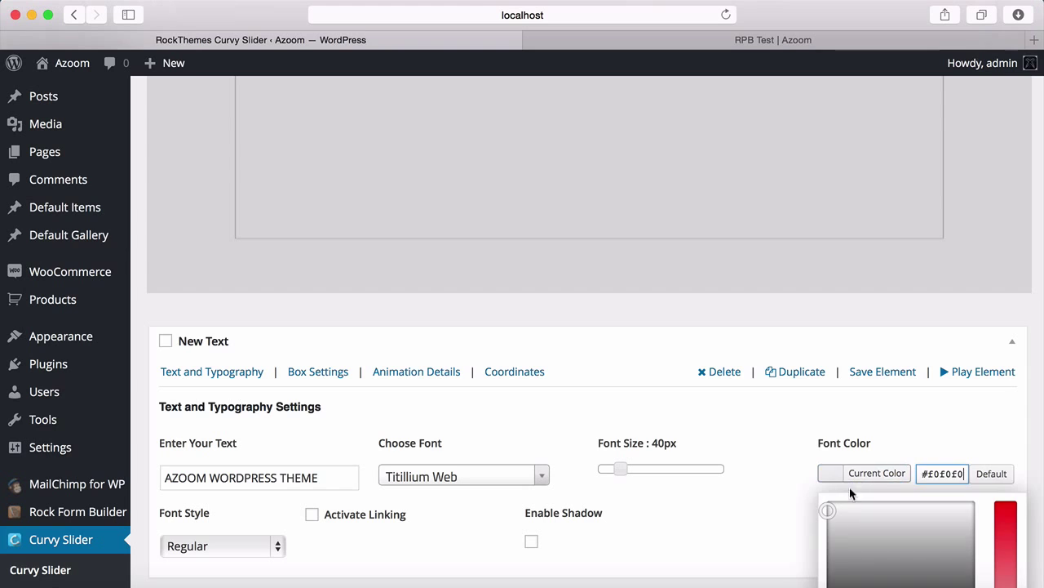
pyautogui.scroll(-3, 841, 502)
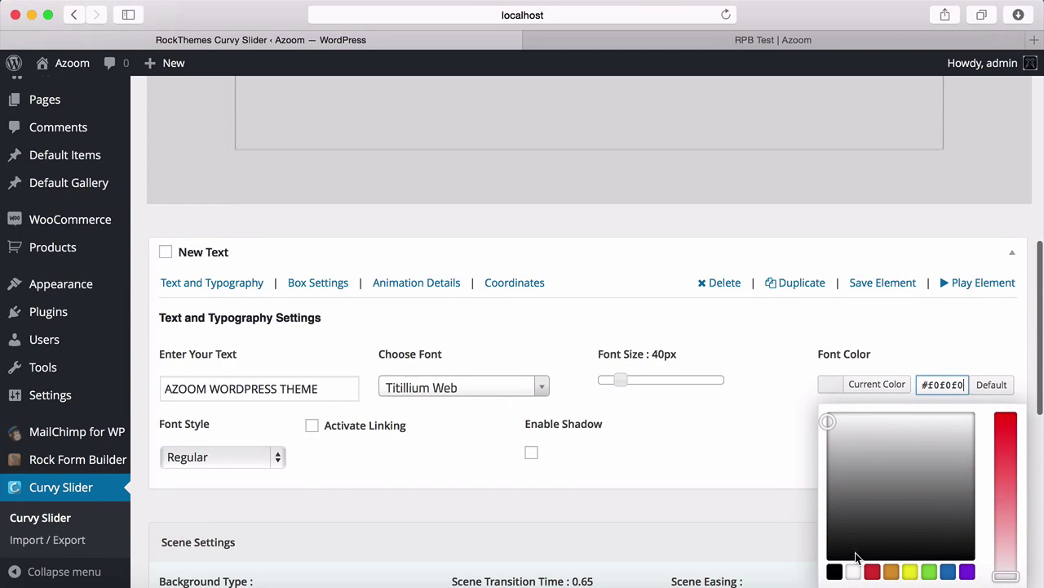
pyautogui.click(859, 569)
pyautogui.click(722, 323)
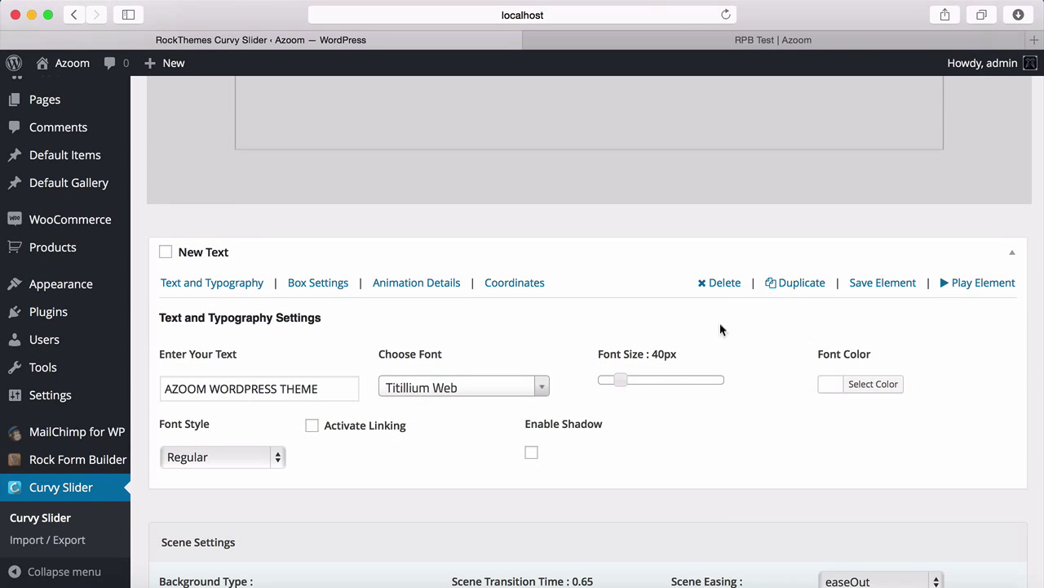
pyautogui.moveTo(622, 377); pyautogui.dragTo(634, 378)
# Set the new text box's horizontal and vertical padding to 60 and its border radius to 0.
pyautogui.click(331, 284)
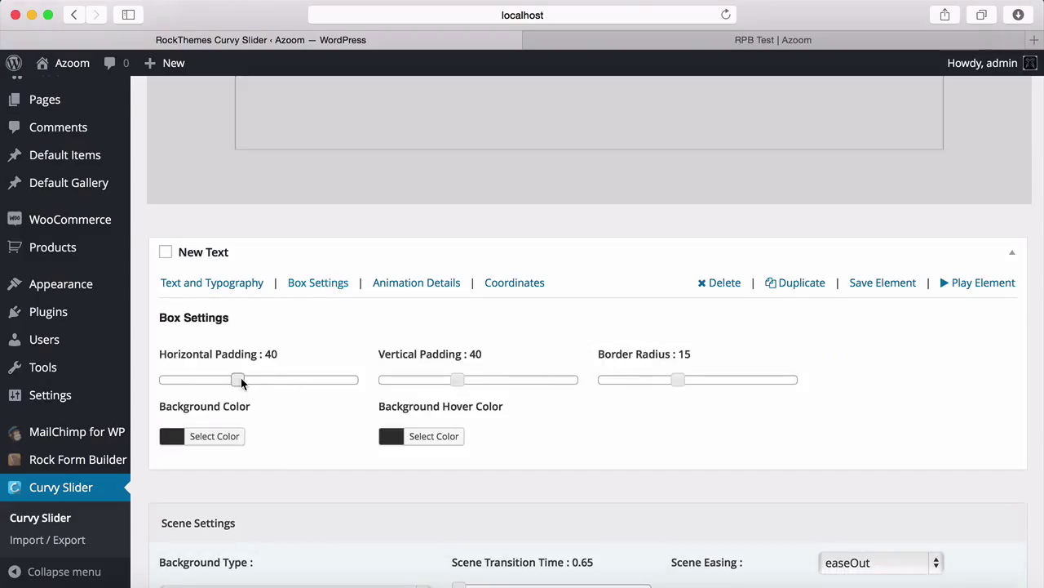
pyautogui.moveTo(241, 379); pyautogui.dragTo(286, 383)
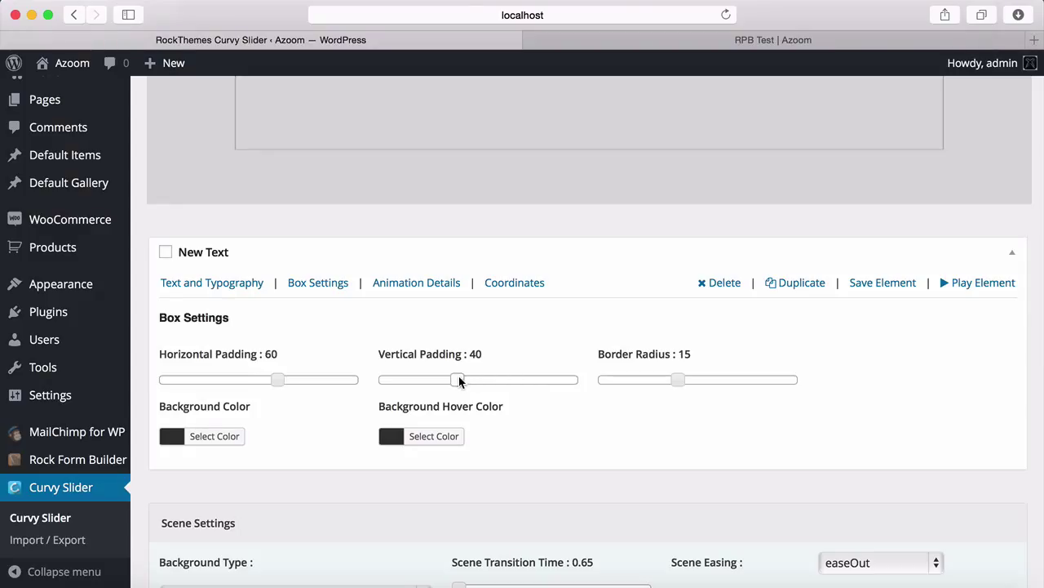
pyautogui.moveTo(459, 380); pyautogui.dragTo(498, 381)
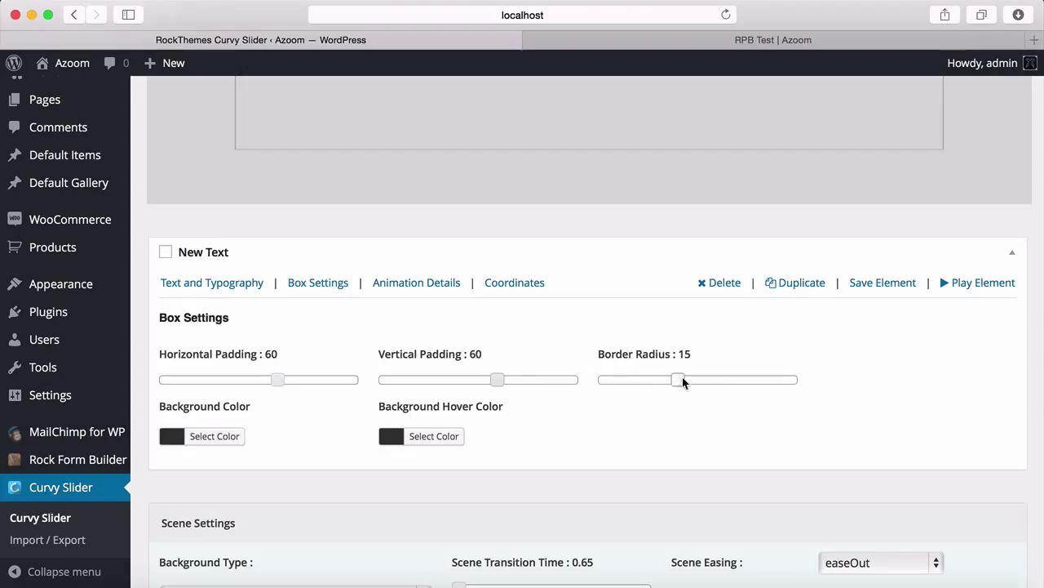
pyautogui.moveTo(681, 380); pyautogui.dragTo(599, 380)
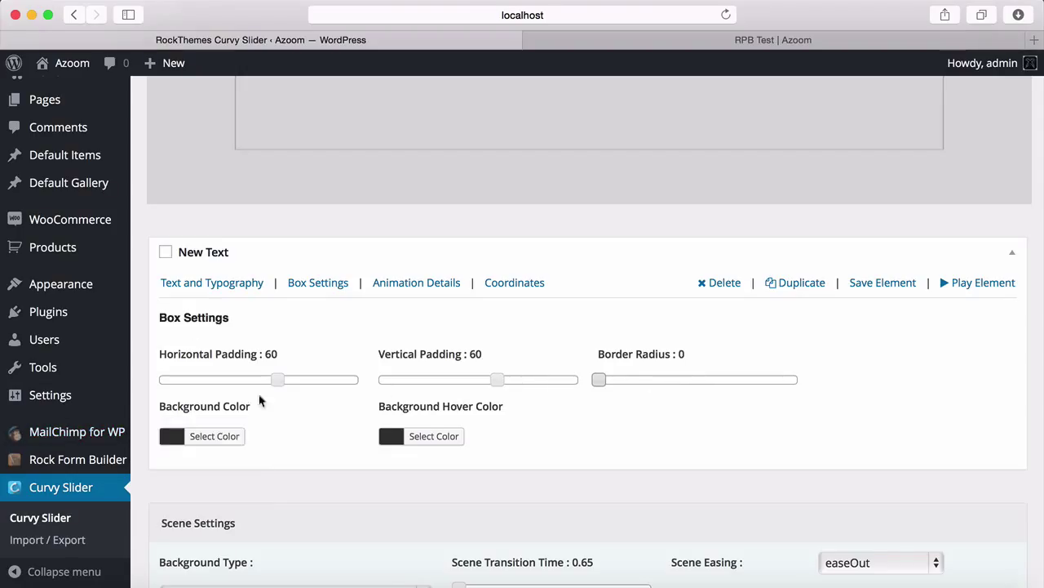
# Set the text box's background color to #56ccc8 and save the element.
pyautogui.click(218, 436)
pyautogui.doubleClick(294, 437)
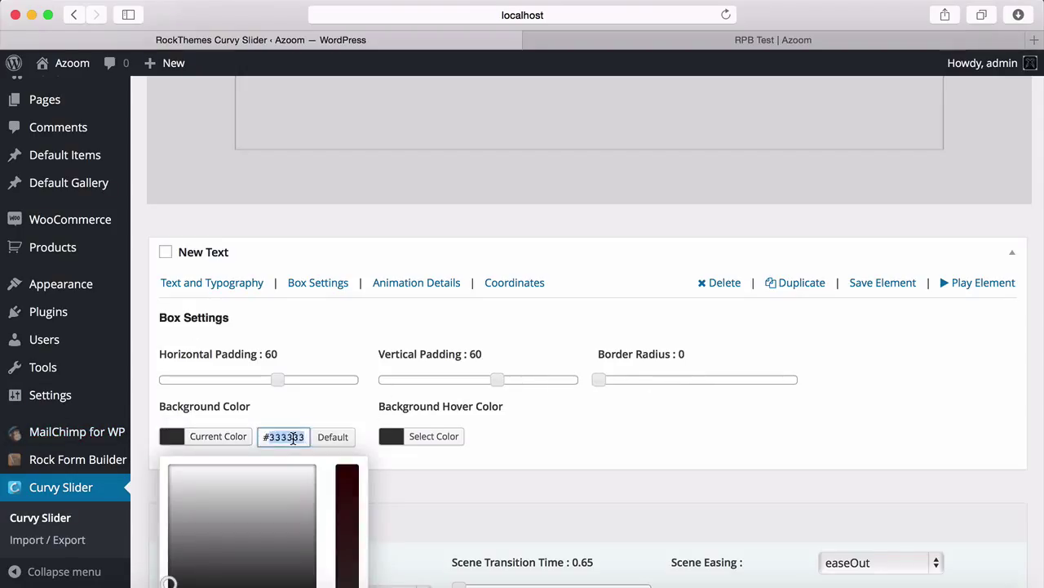
pyautogui.write('56')
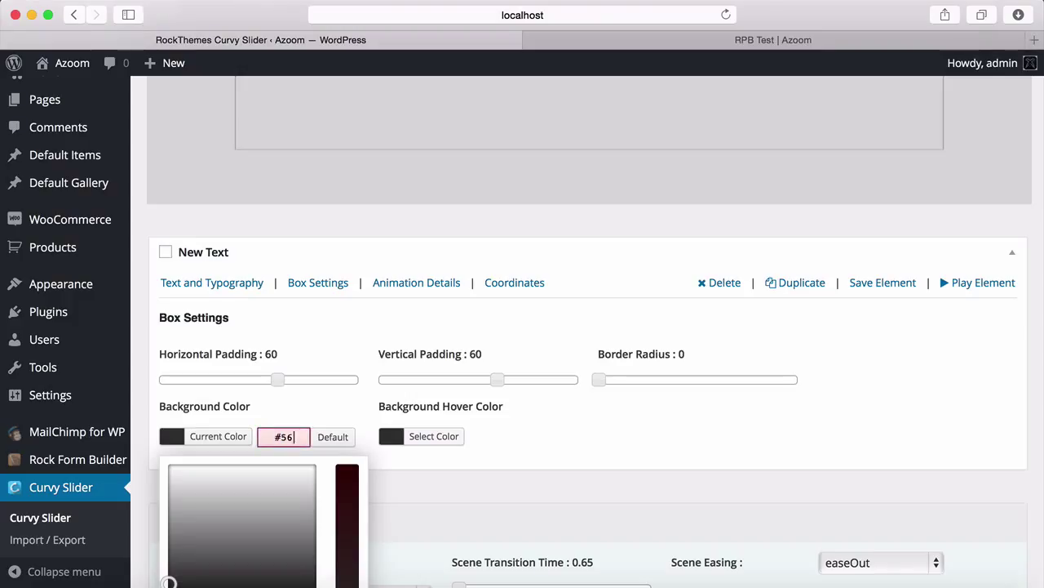
pyautogui.write('ccc8')
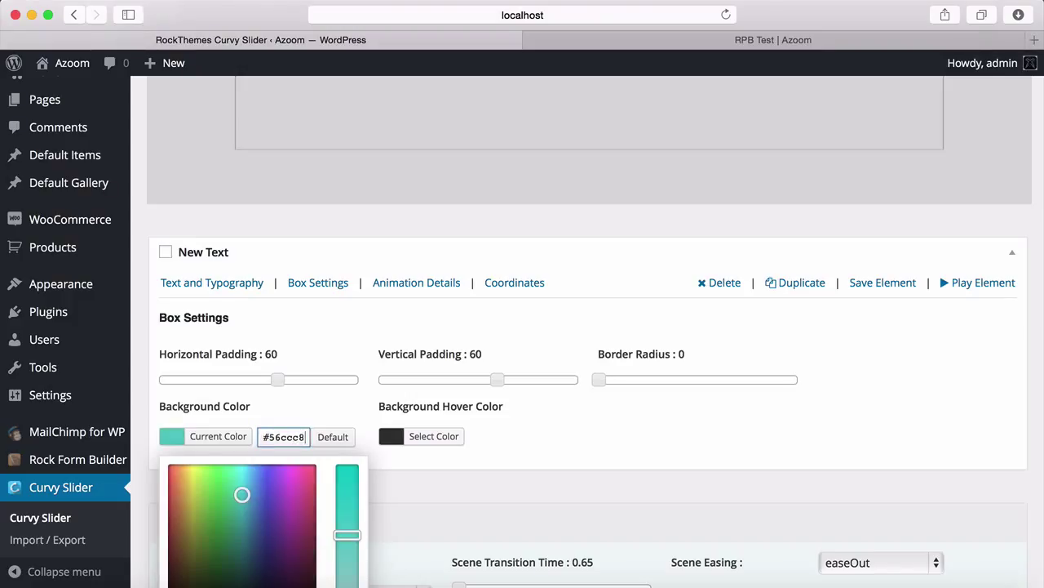
pyautogui.click(704, 425)
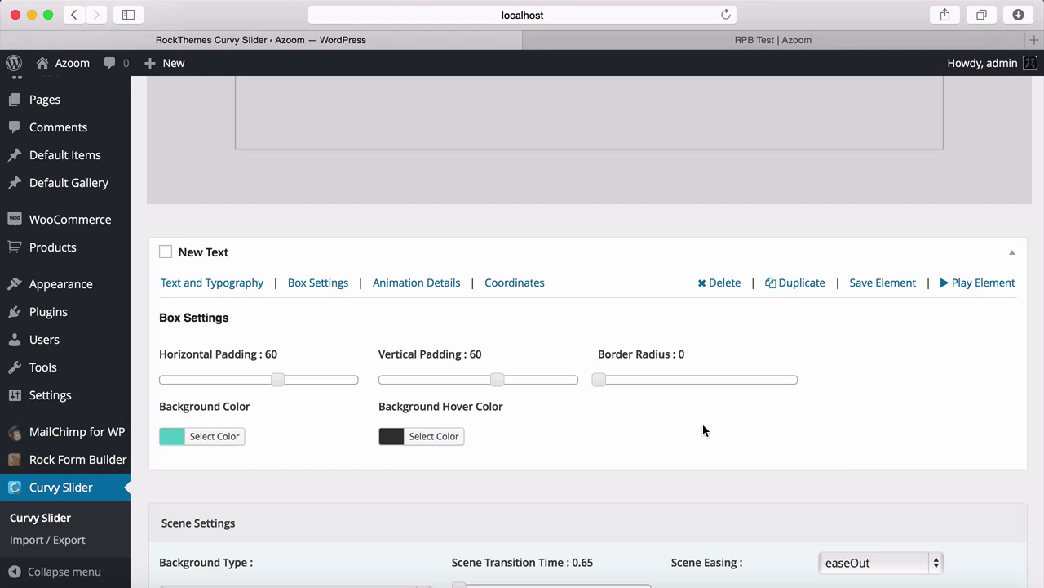
pyautogui.click(886, 286)
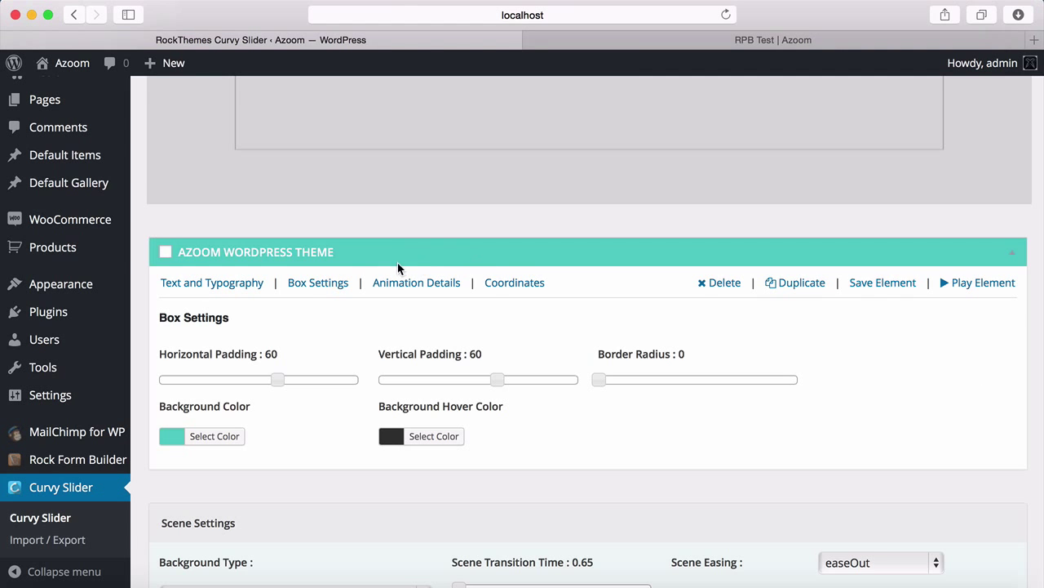
# Center the AZOOM WORDPRESS THEME box vertically and horizontally in the scene.
pyautogui.scroll(2, 397, 269)
pyautogui.scroll(4, 398, 262)
pyautogui.scroll(-3, 397, 262)
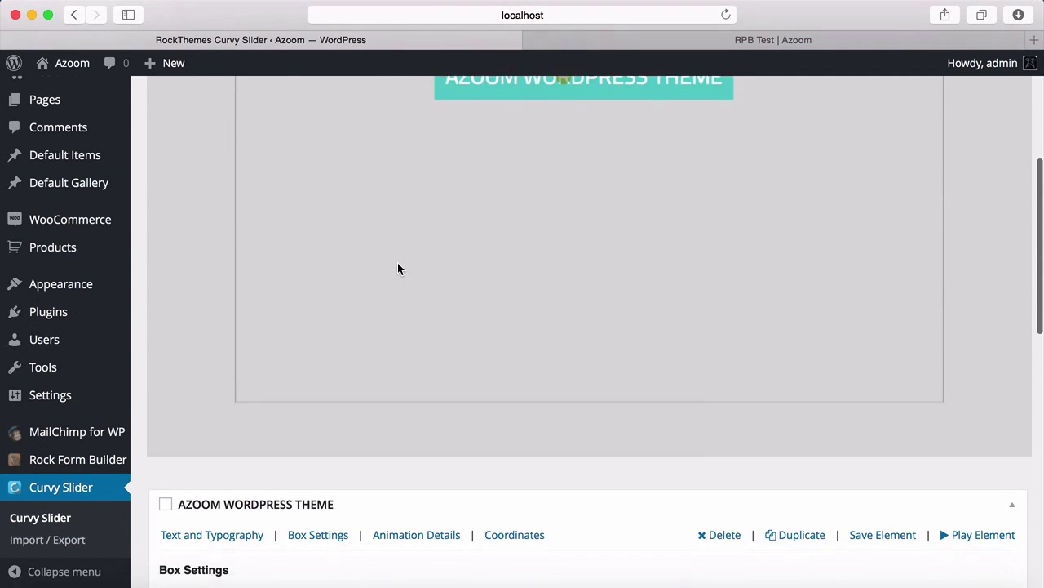
pyautogui.scroll(-1, 398, 268)
pyautogui.scroll(3, 398, 269)
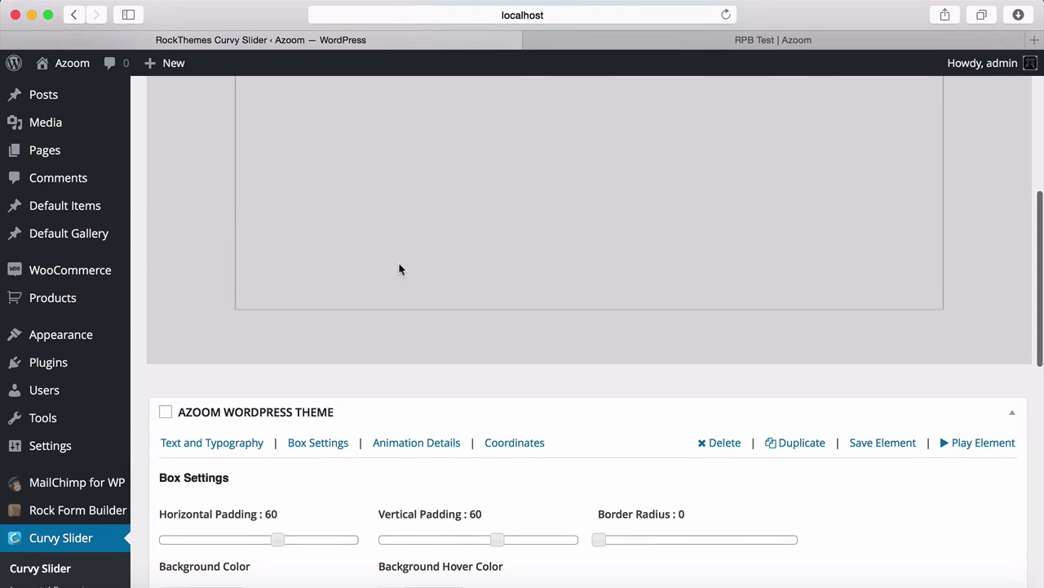
pyautogui.scroll(1, 546, 299)
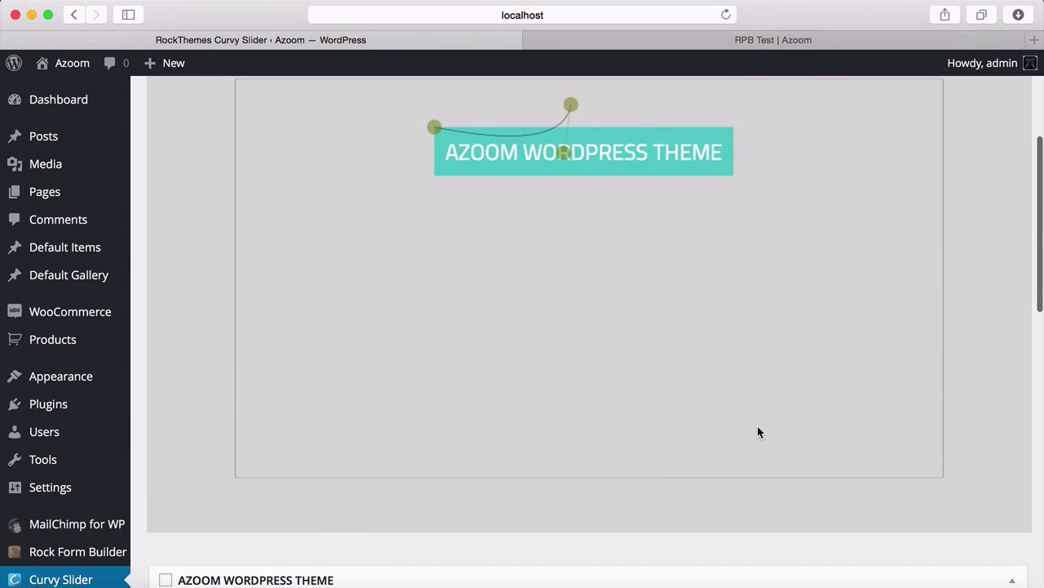
pyautogui.scroll(-3, 757, 432)
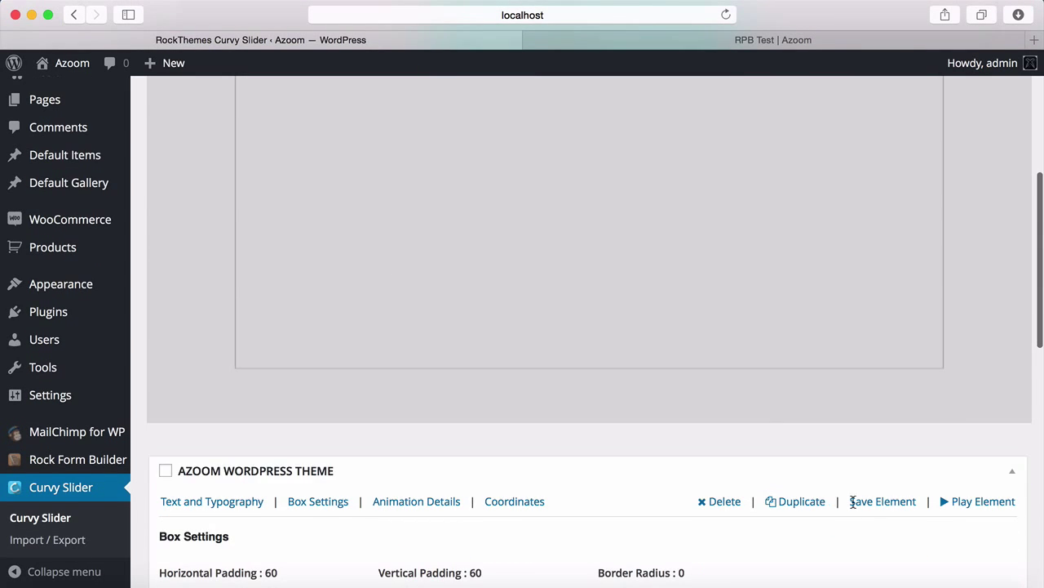
pyautogui.click(523, 505)
pyautogui.scroll(-3, 613, 483)
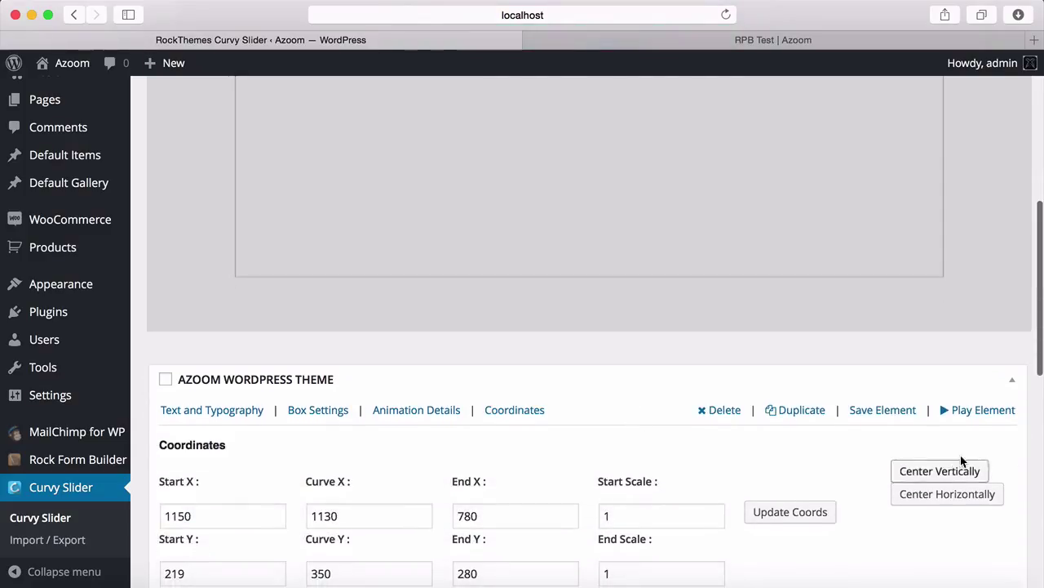
pyautogui.click(945, 473)
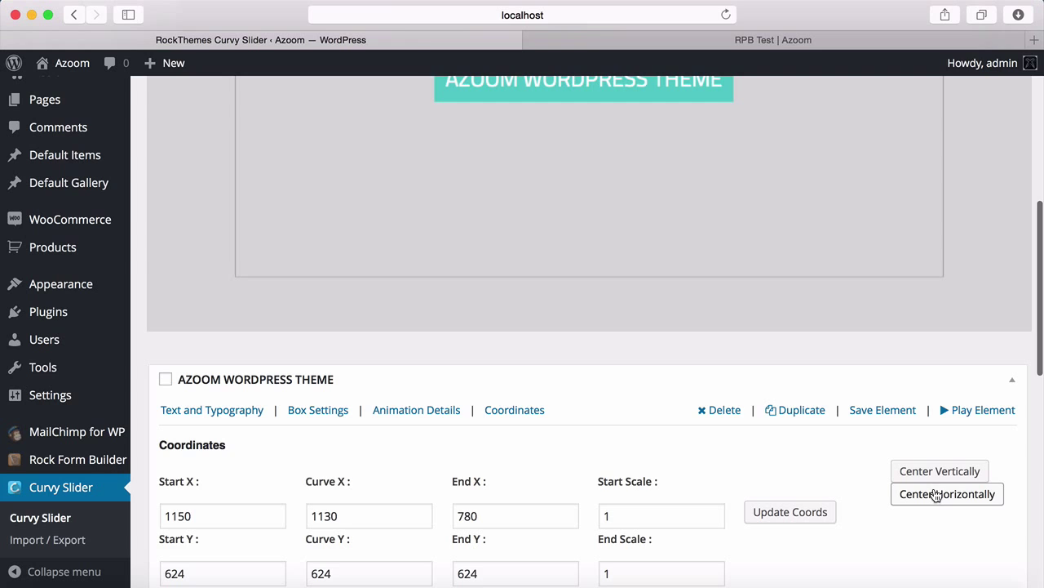
pyautogui.click(936, 495)
pyautogui.scroll(2, 714, 450)
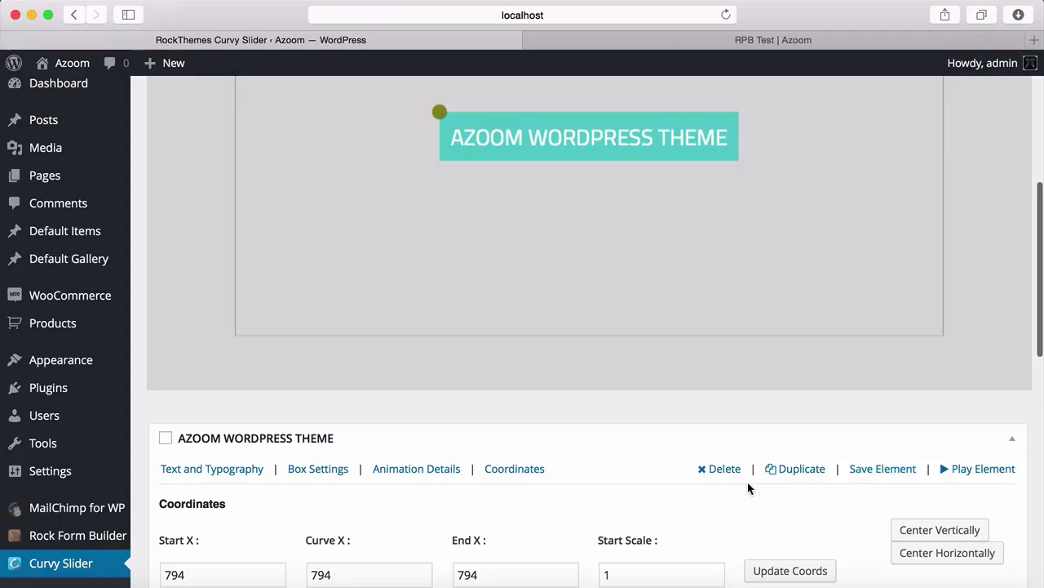
# Give the AZOOM WORDPRESS THEME element a 1 sec. motion time, EaseOut easing and Alpha Start 0, and enable Hide At Beginning.
pyautogui.click(435, 472)
pyautogui.scroll(-3, 441, 454)
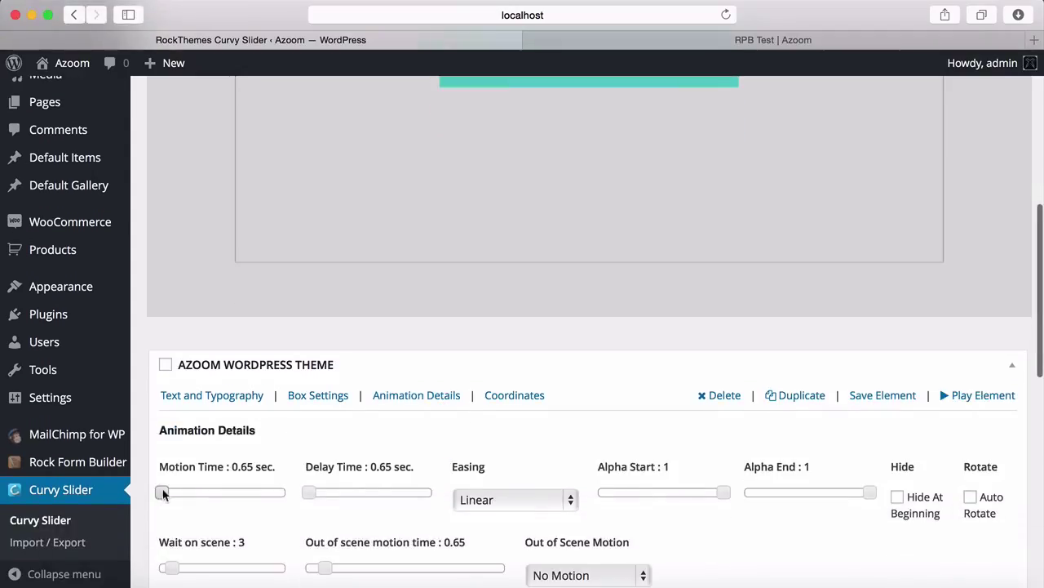
pyautogui.moveTo(162, 492); pyautogui.dragTo(165, 492)
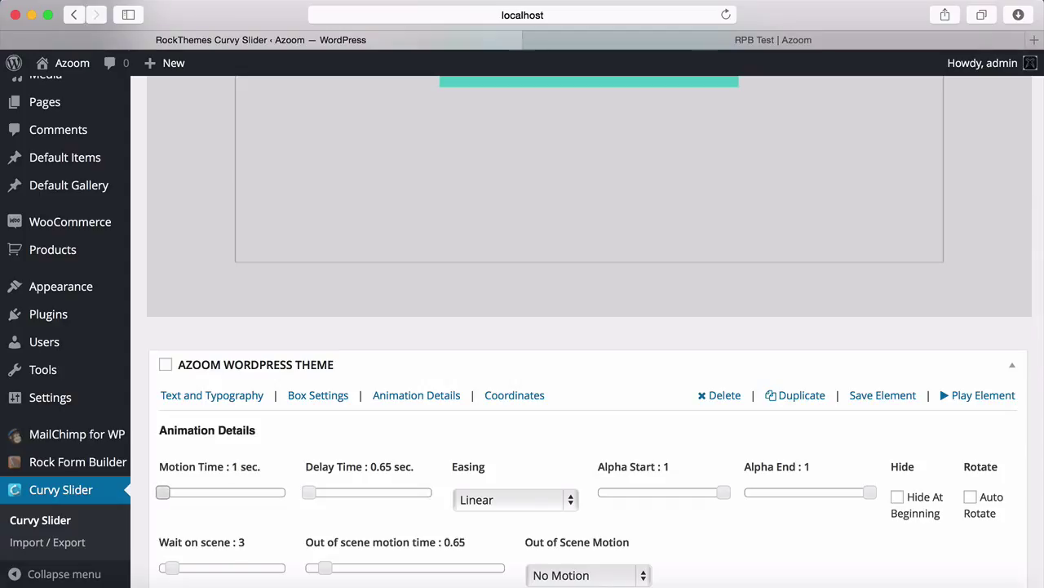
pyautogui.click(535, 500)
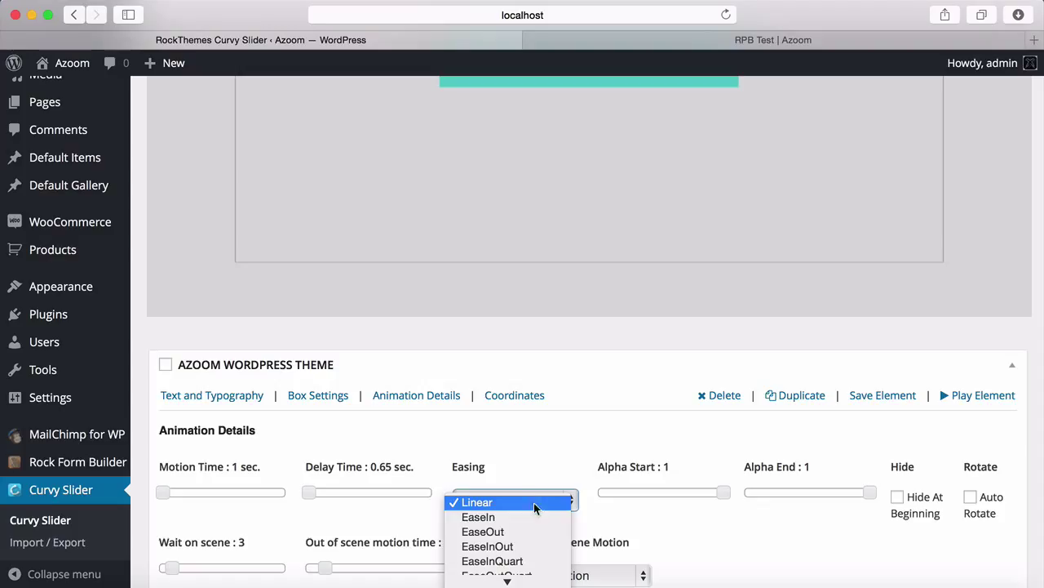
pyautogui.click(534, 529)
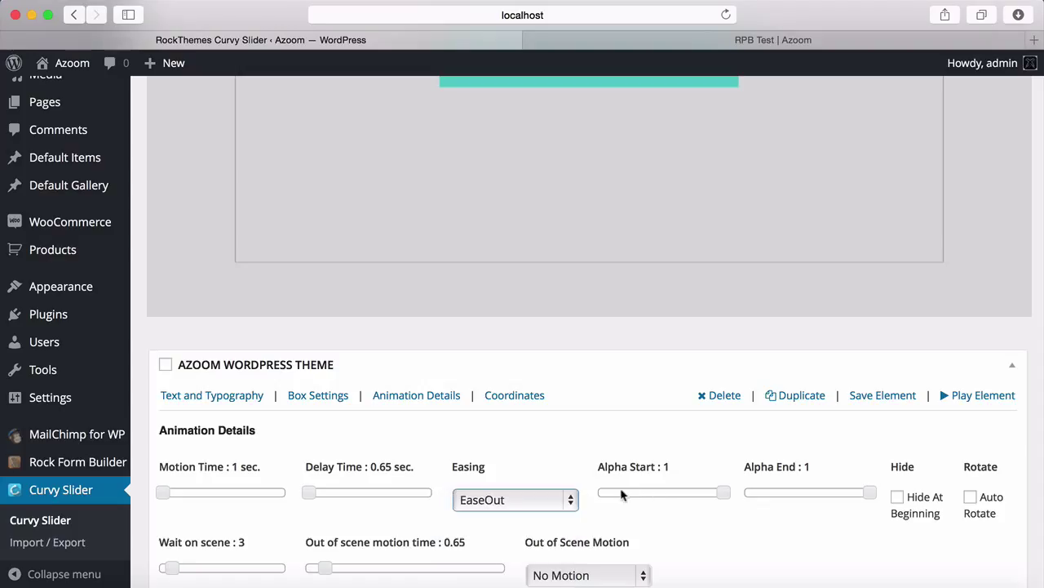
pyautogui.moveTo(608, 494); pyautogui.dragTo(592, 489)
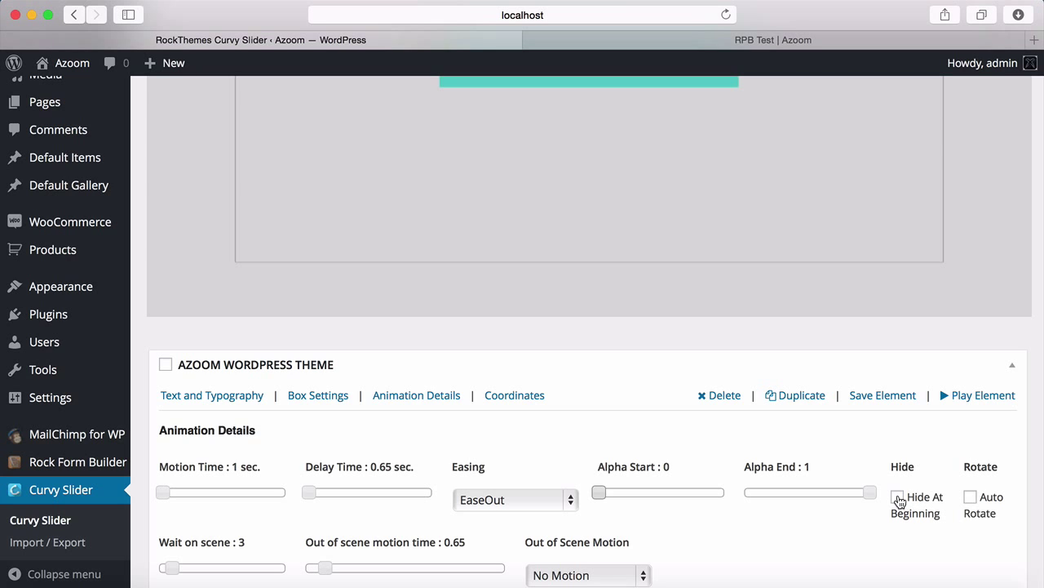
pyautogui.scroll(-2, 680, 382)
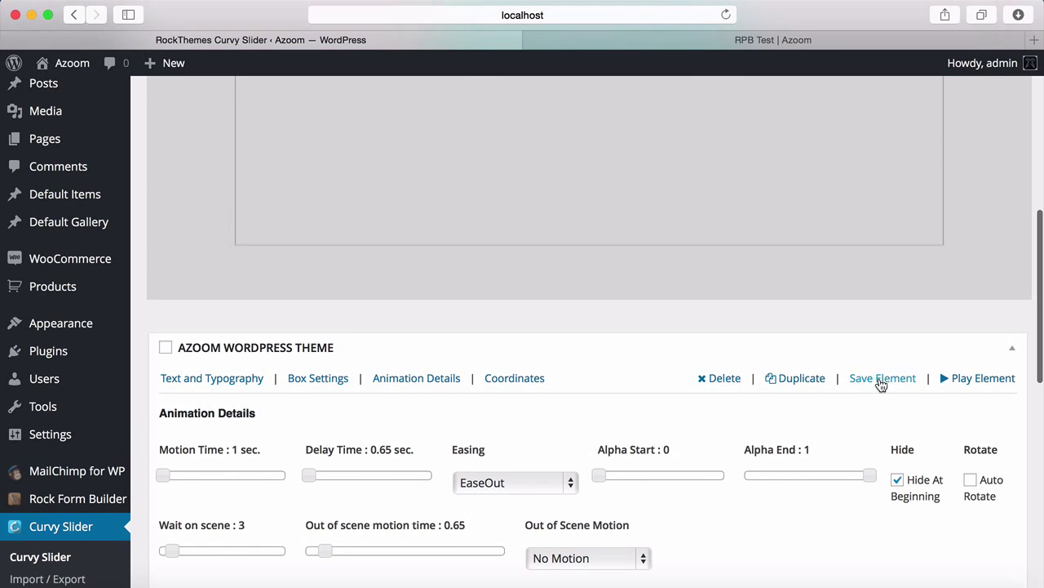
# Play the AZOOM WORDPRESS THEME element's animation and save the slider animation.
pyautogui.scroll(2, 985, 273)
pyautogui.scroll(2, 985, 278)
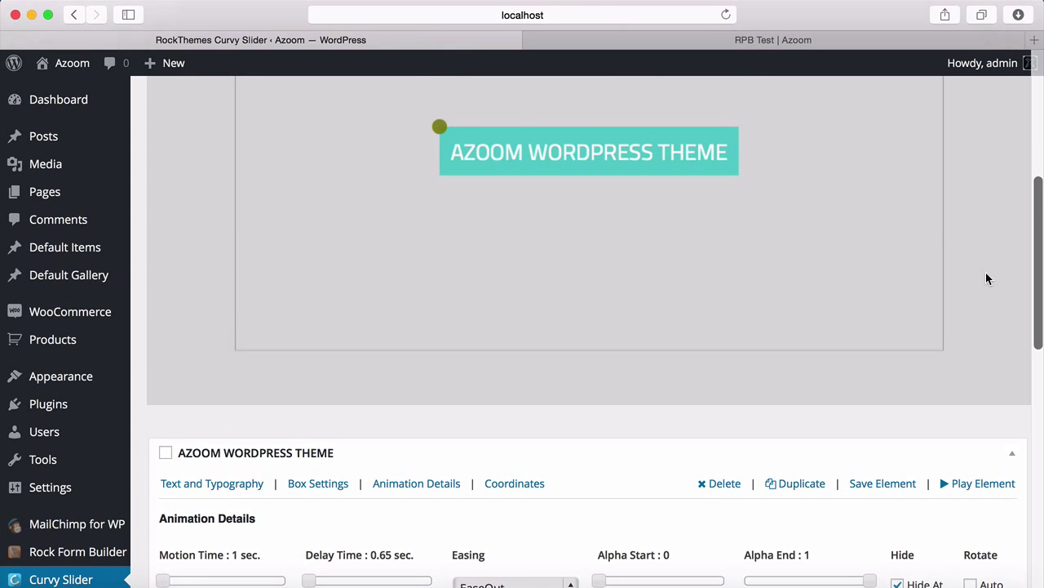
pyautogui.click(981, 485)
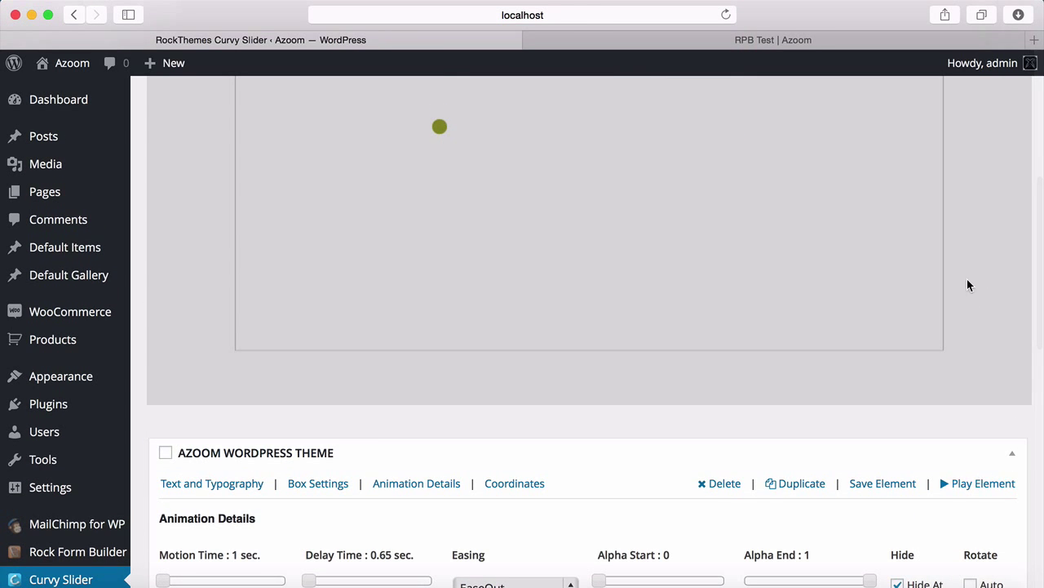
pyautogui.scroll(2, 967, 279)
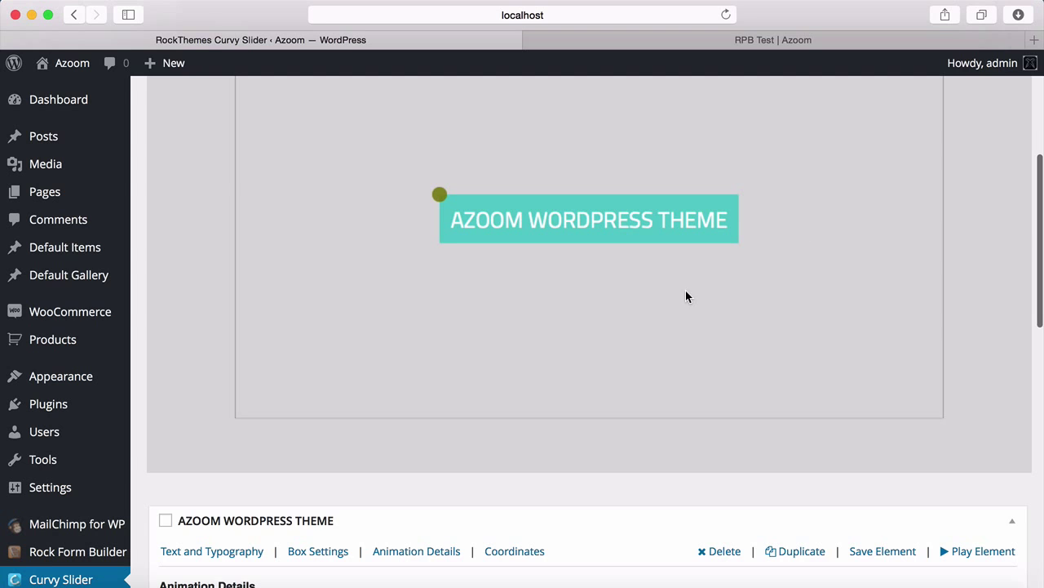
pyautogui.scroll(8, 686, 293)
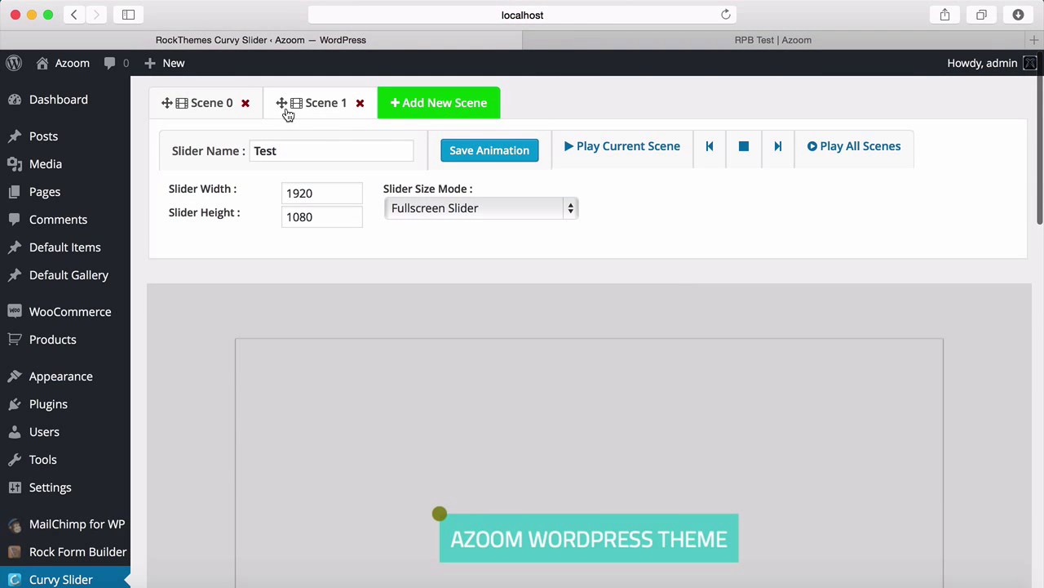
pyautogui.click(471, 153)
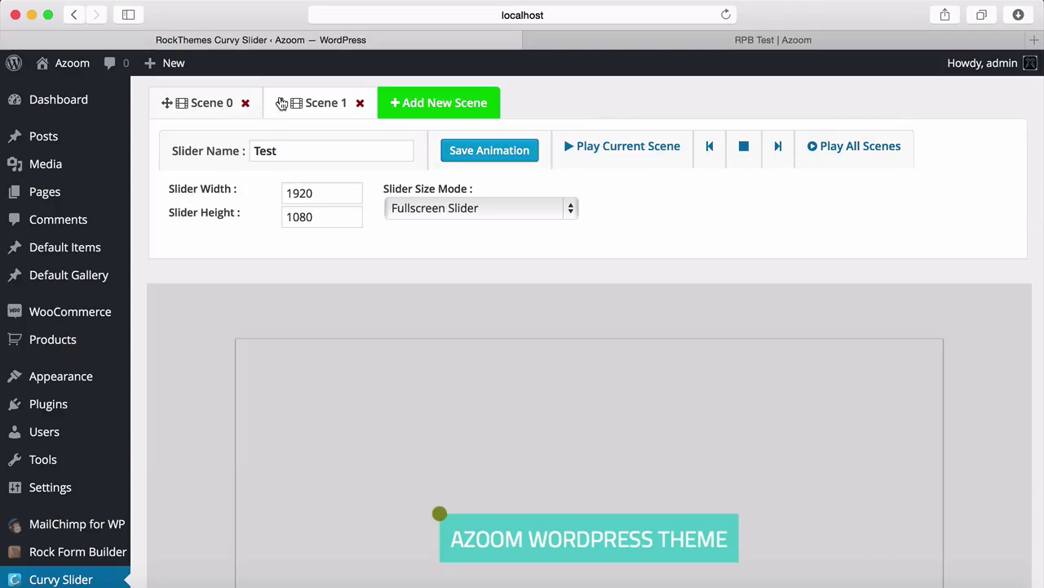
# Try to reorder the slider's scenes by moving Scene 1 ahead of Scene 0.
pyautogui.moveTo(281, 104); pyautogui.dragTo(169, 105)
pyautogui.moveTo(281, 104); pyautogui.dragTo(170, 105)
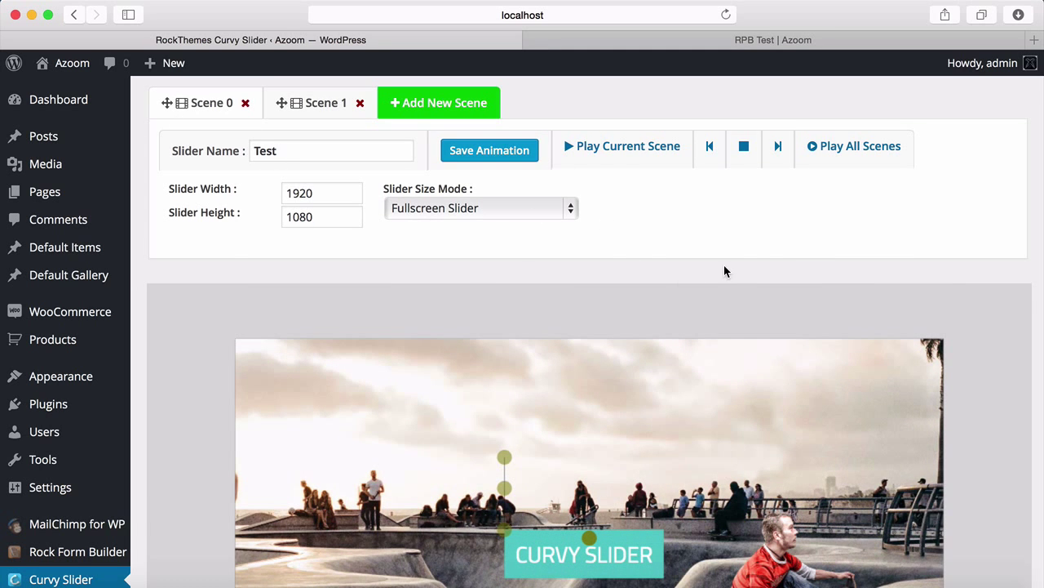
pyautogui.scroll(-3, 724, 265)
pyautogui.scroll(10, 723, 265)
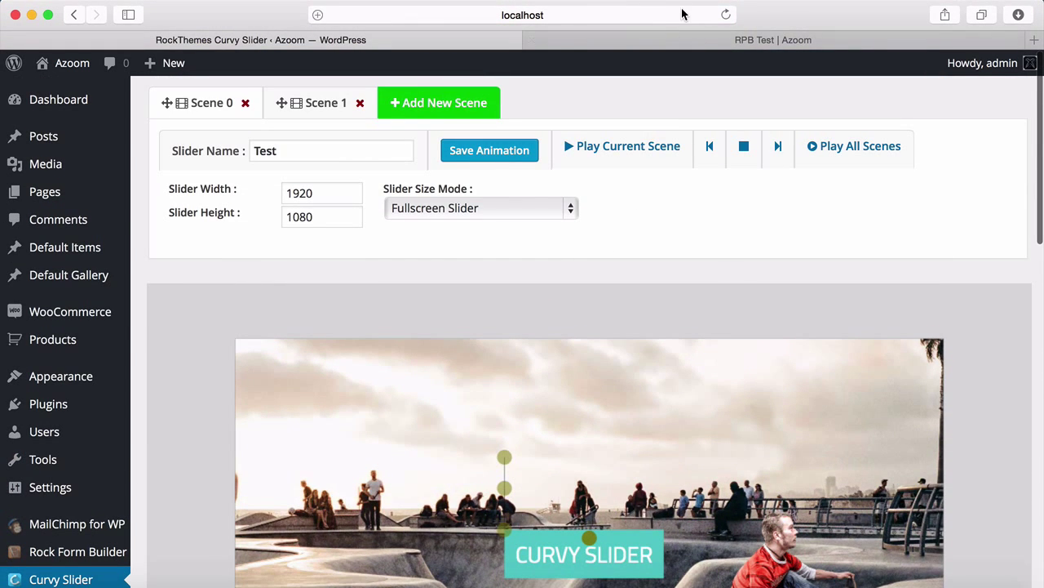
pyautogui.click(618, 212)
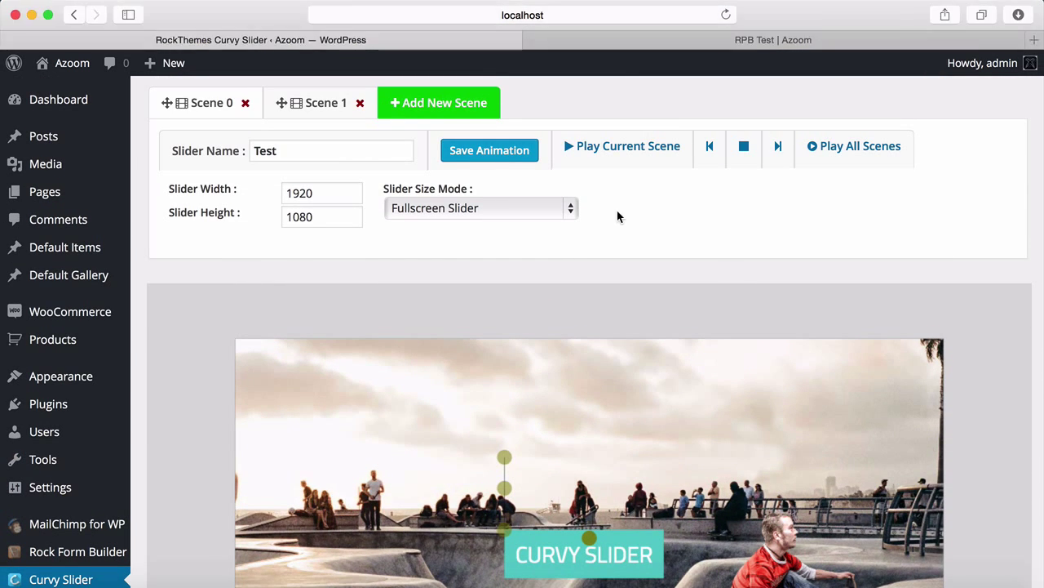
# Open the RPB Test page for editing in a new browser tab and place it ahead of the live page's tab.
pyautogui.click(654, 41)
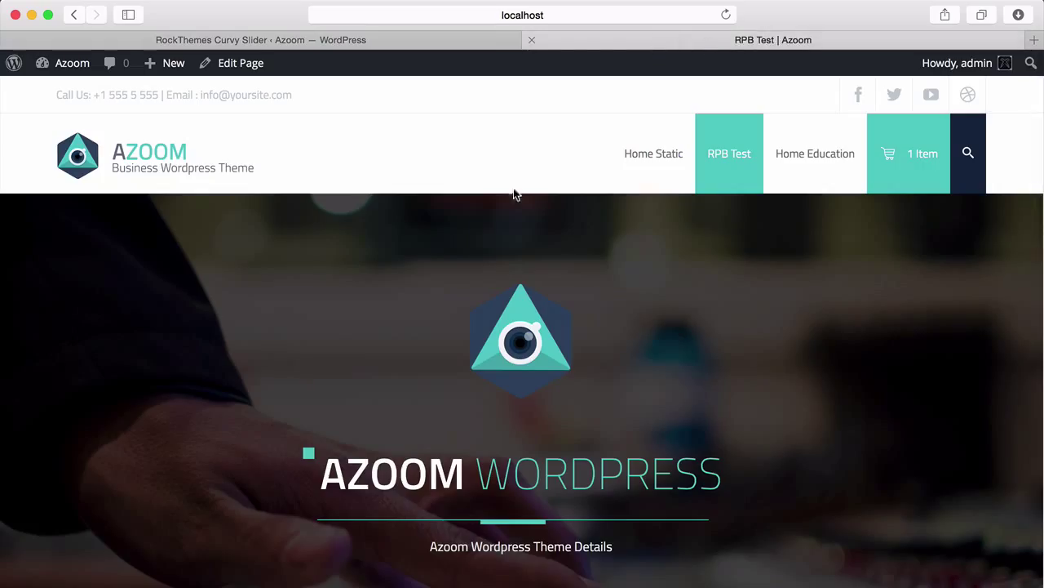
pyautogui.rightClick(222, 65)
pyautogui.click(247, 75)
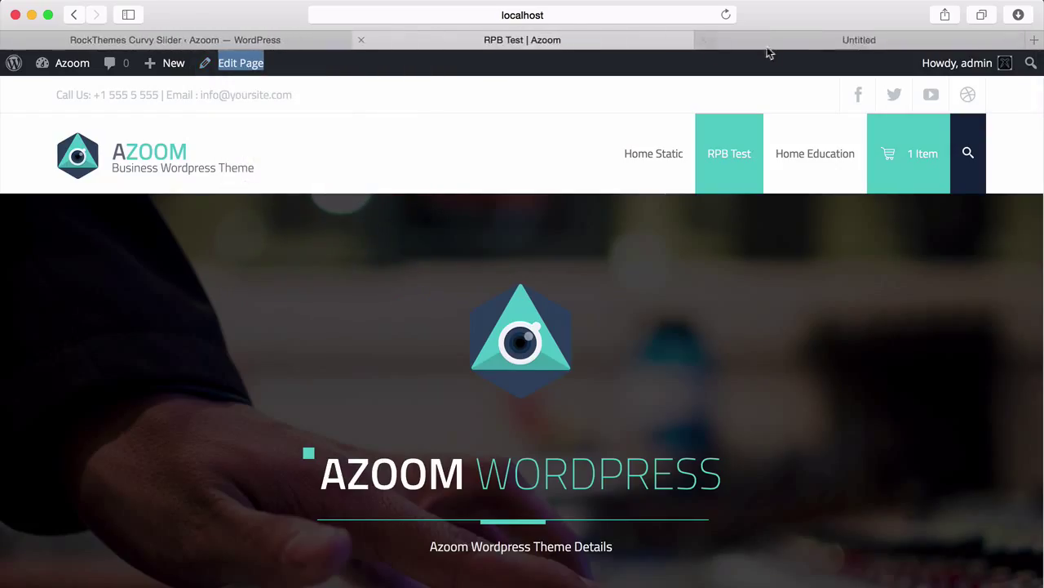
pyautogui.moveTo(767, 44); pyautogui.dragTo(457, 44)
# Add a Special Grid Blocks element at the end of the page builder layout.
pyautogui.scroll(-10, 421, 210)
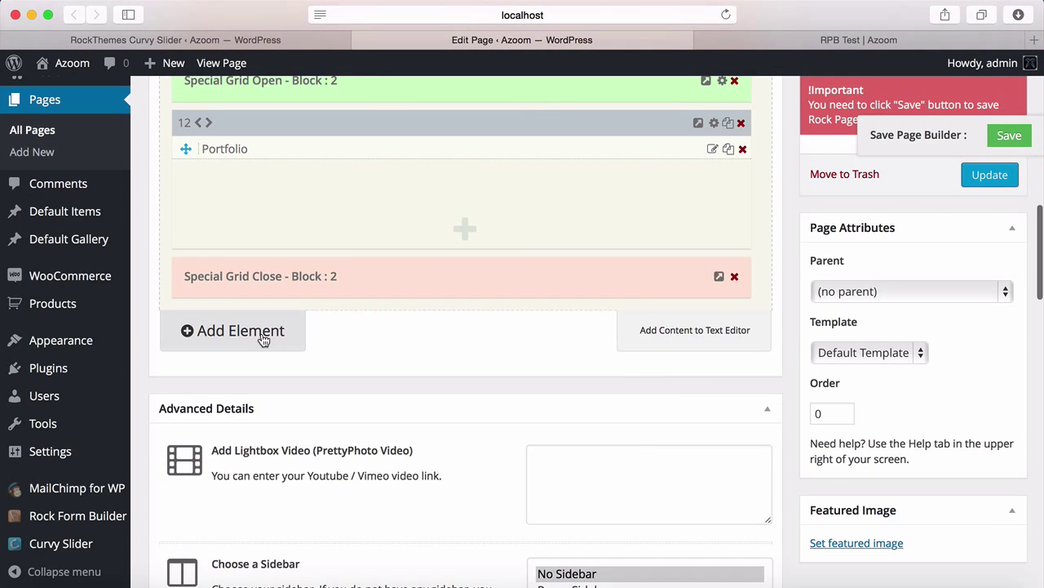
pyautogui.click(263, 338)
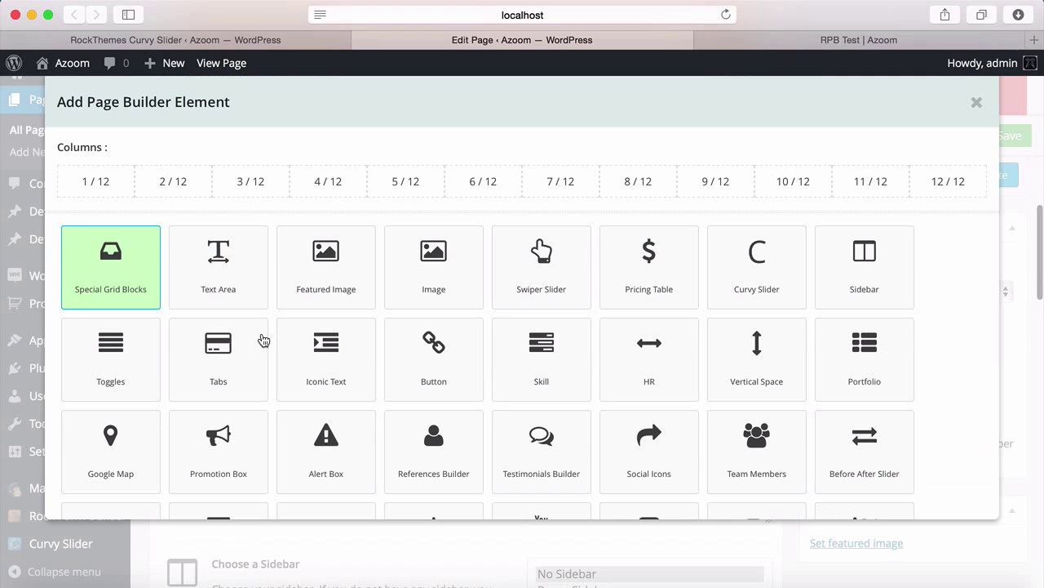
pyautogui.click(120, 269)
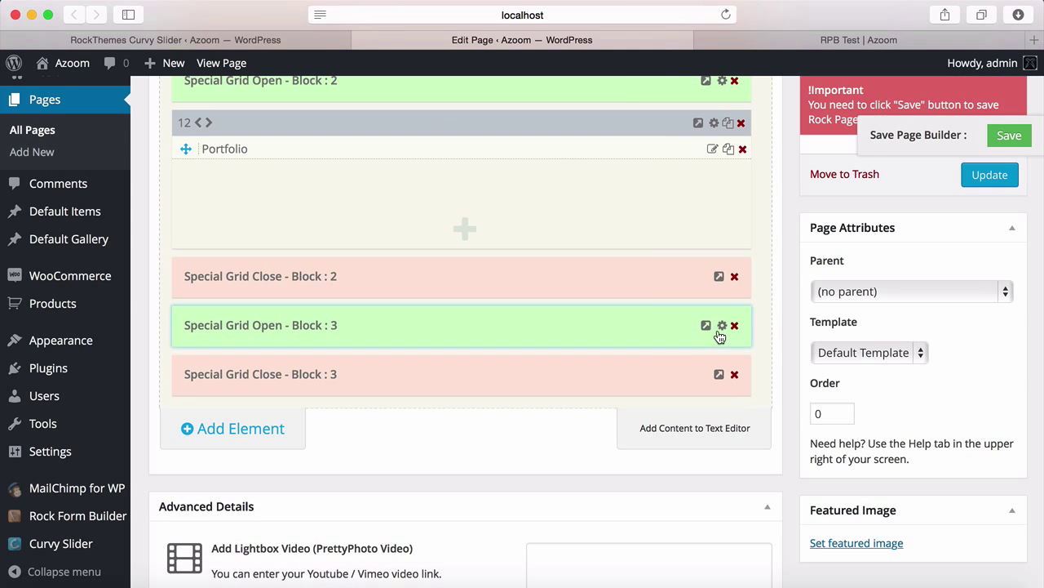
# Configure Special Grid Block 3 as Full Screen Grid (Mostly For Sliders) with Insert Content Before Header, and save the changes.
pyautogui.click(723, 327)
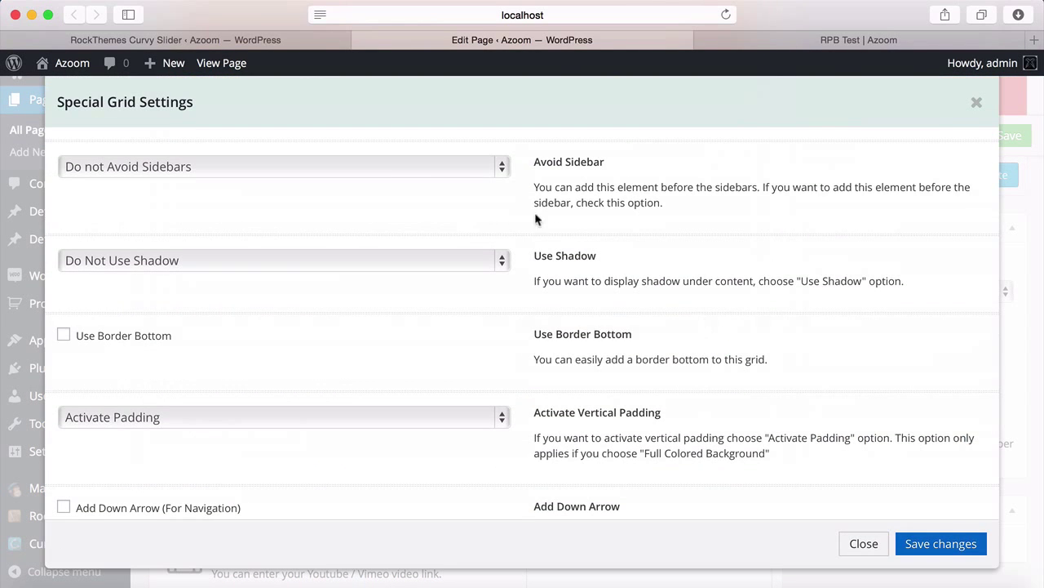
pyautogui.click(431, 172)
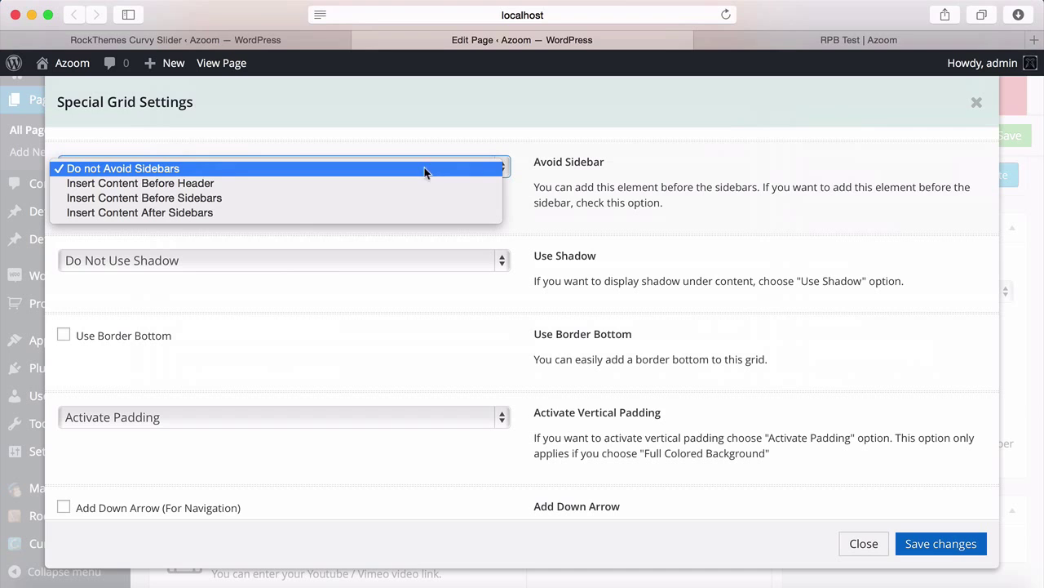
pyautogui.click(384, 183)
pyautogui.scroll(3, 382, 181)
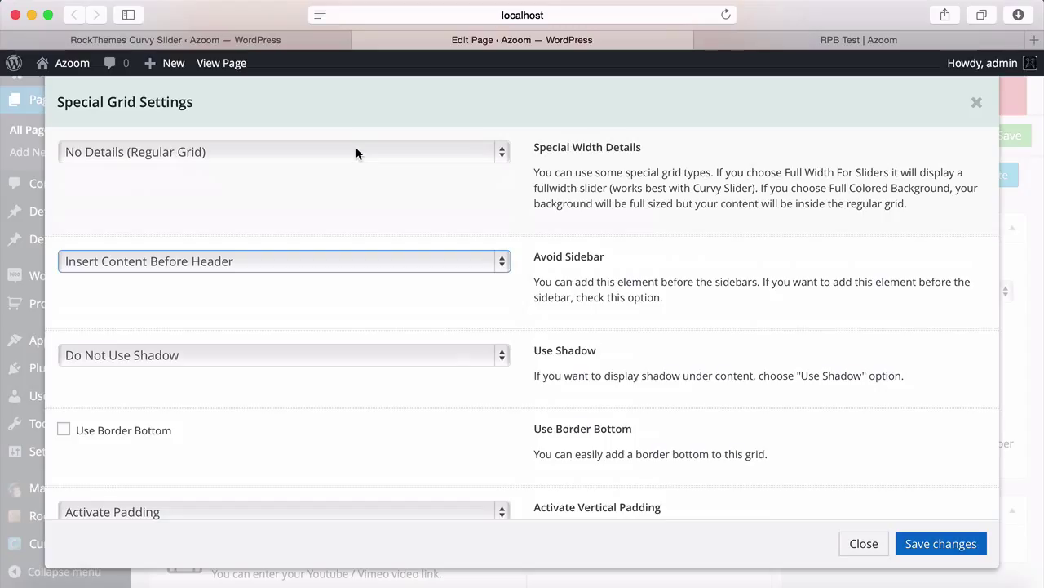
pyautogui.click(355, 153)
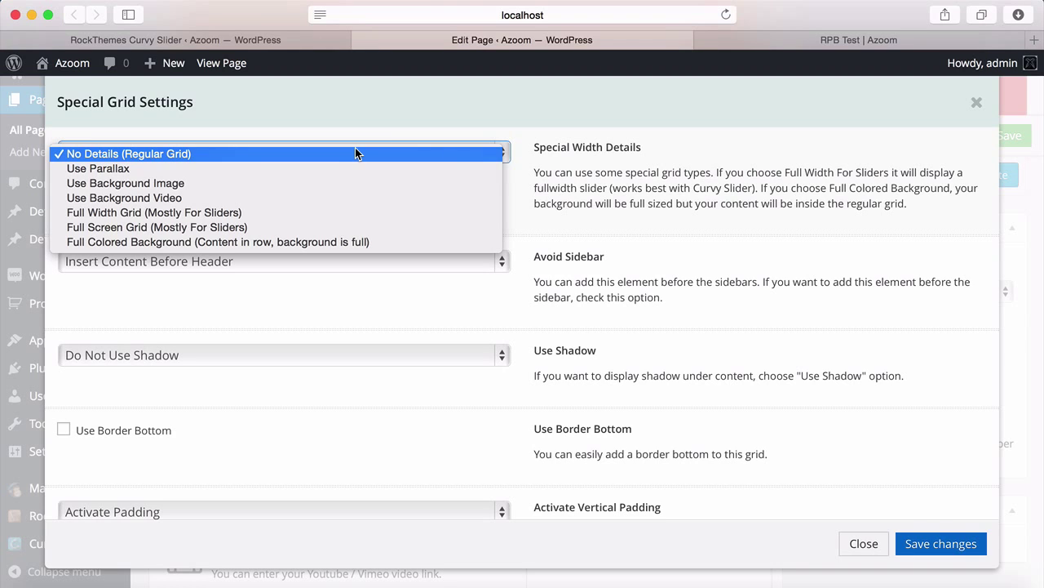
pyautogui.click(166, 228)
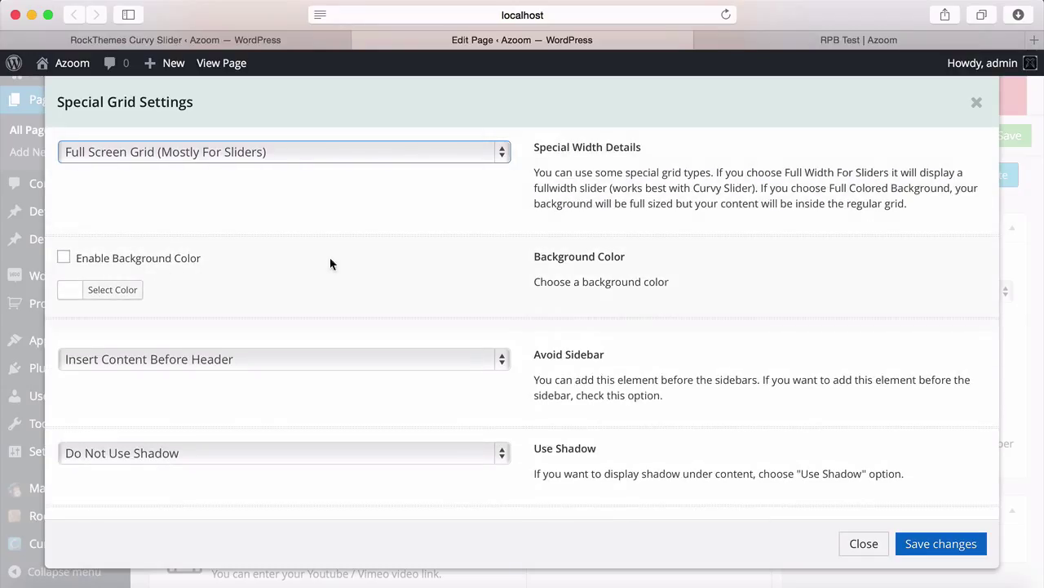
pyautogui.click(911, 544)
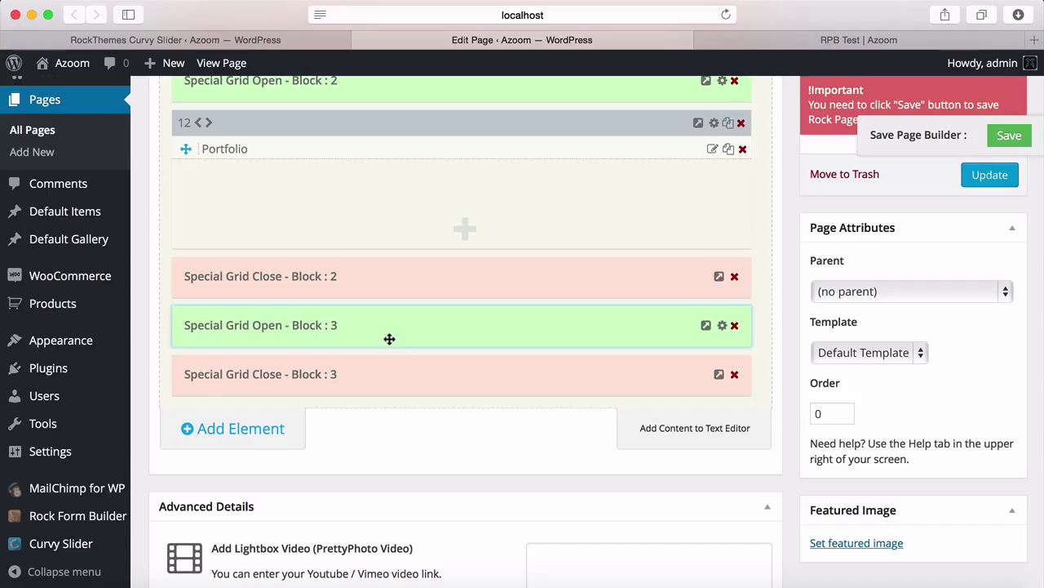
# Add a Curvy Slider element and move its column between the open and close rows of Special Grid Block 3.
pyautogui.click(270, 433)
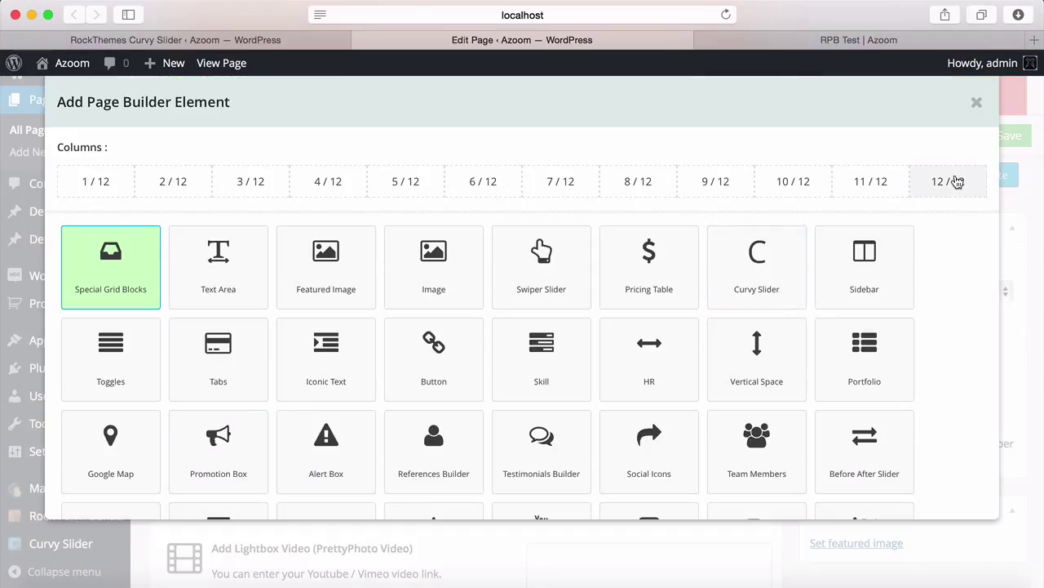
pyautogui.click(757, 259)
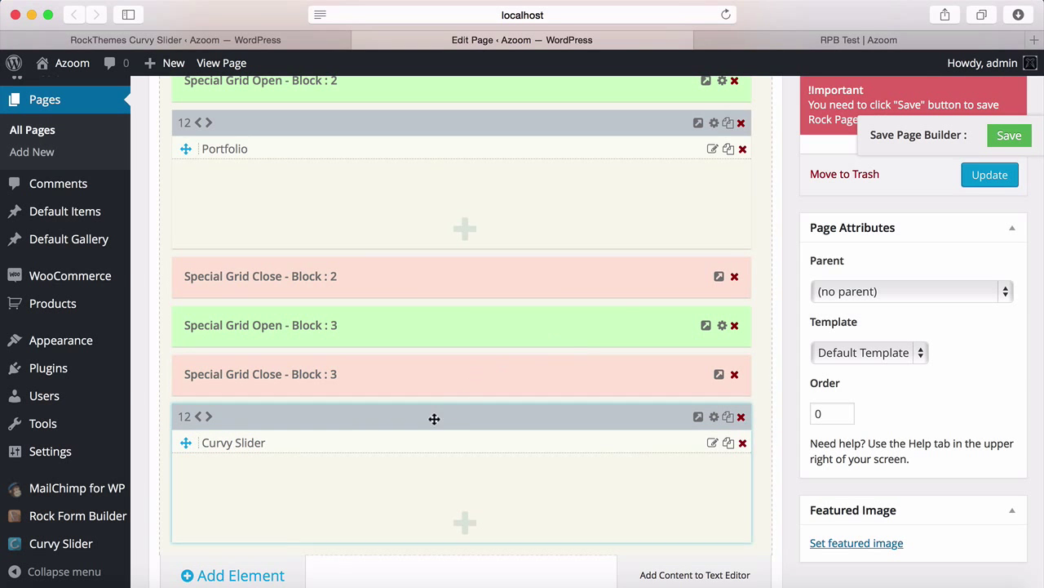
pyautogui.moveTo(429, 417); pyautogui.dragTo(429, 373)
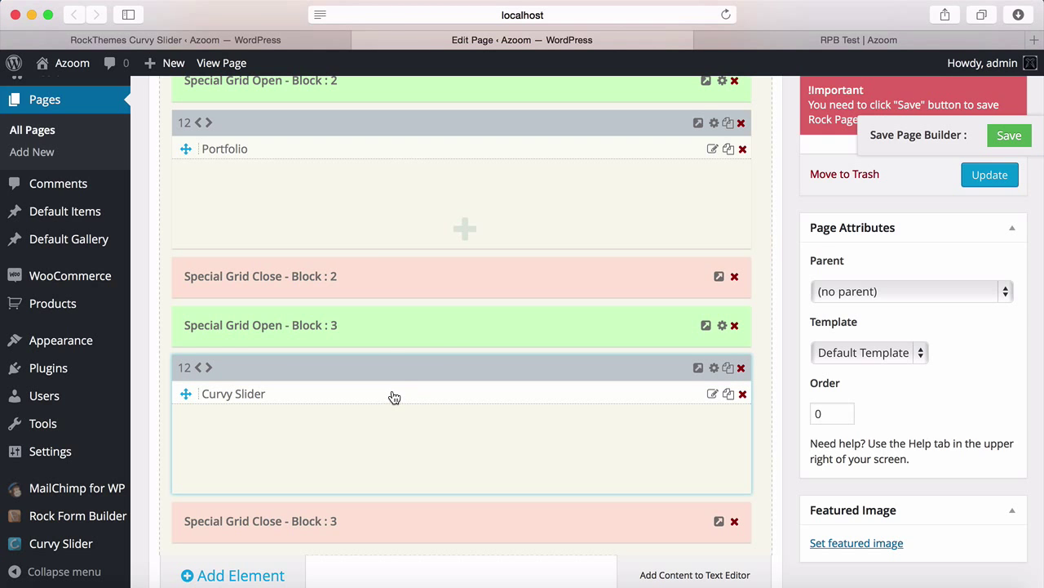
# Assign the saved slider Test to the Curvy Slider element, set its Slider Navigation to Enable Navigation, and save the changes.
pyautogui.doubleClick(395, 397)
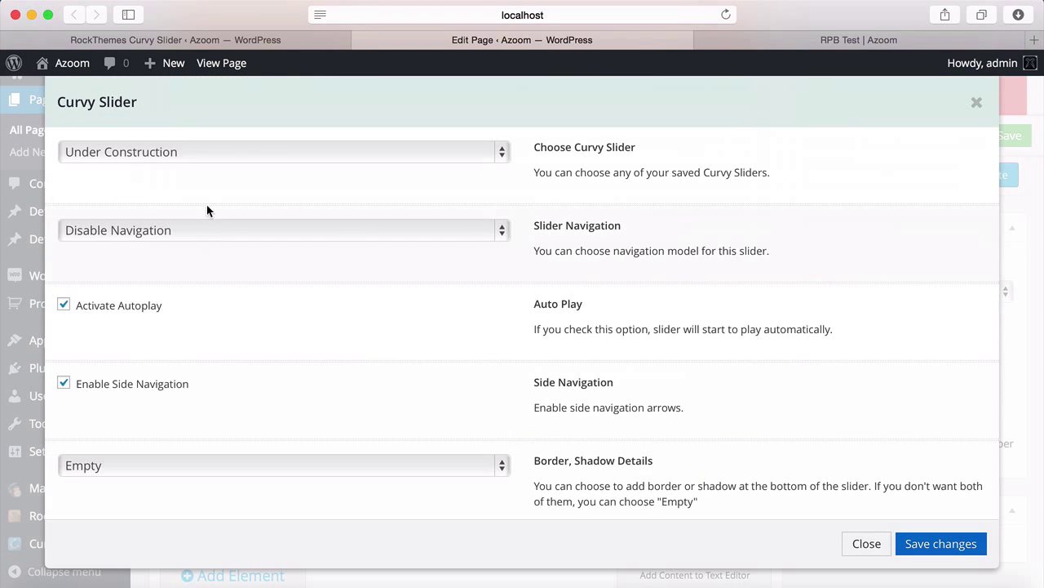
pyautogui.click(259, 151)
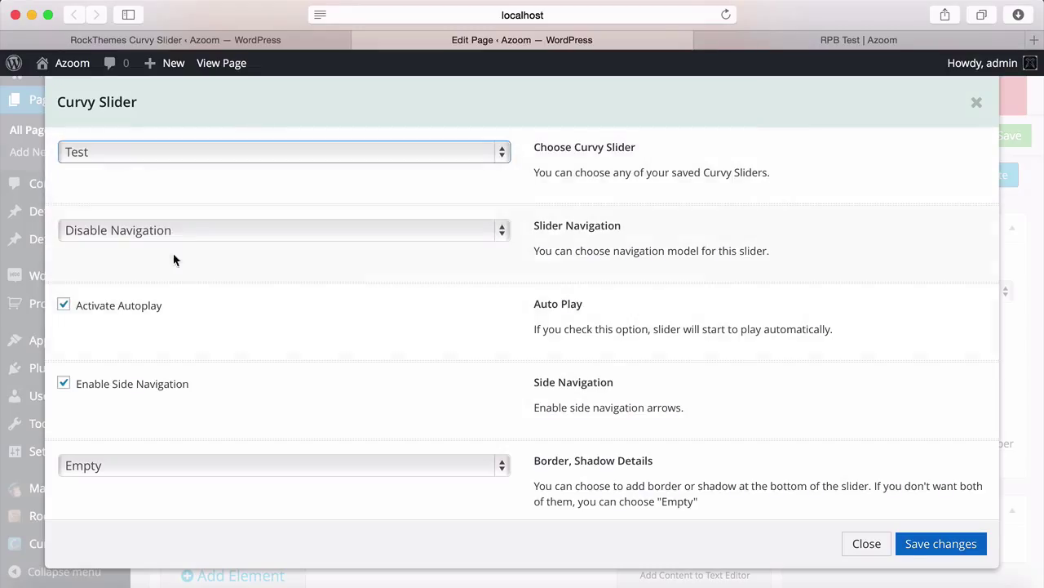
pyautogui.click(199, 229)
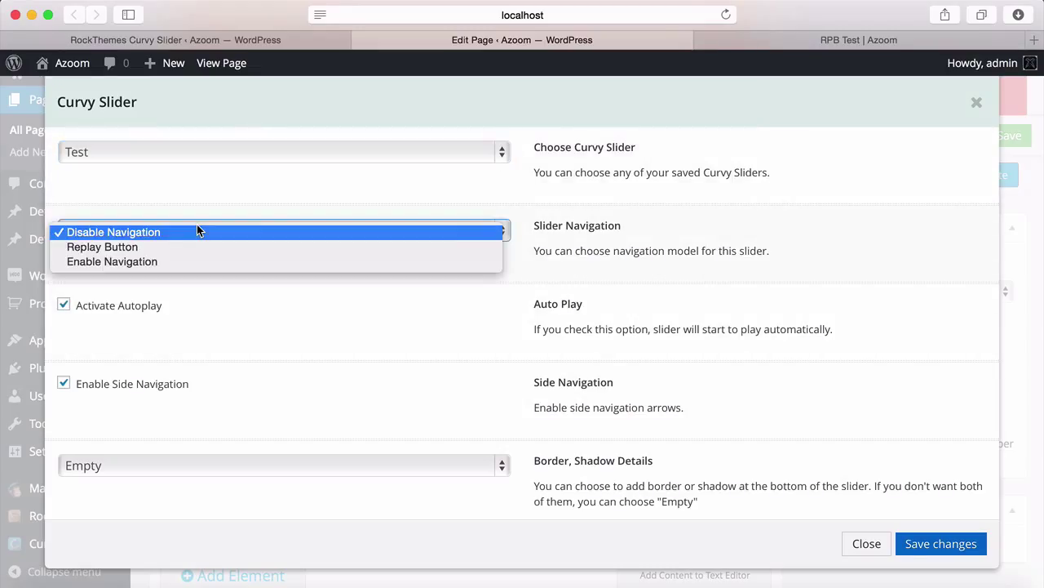
pyautogui.click(191, 262)
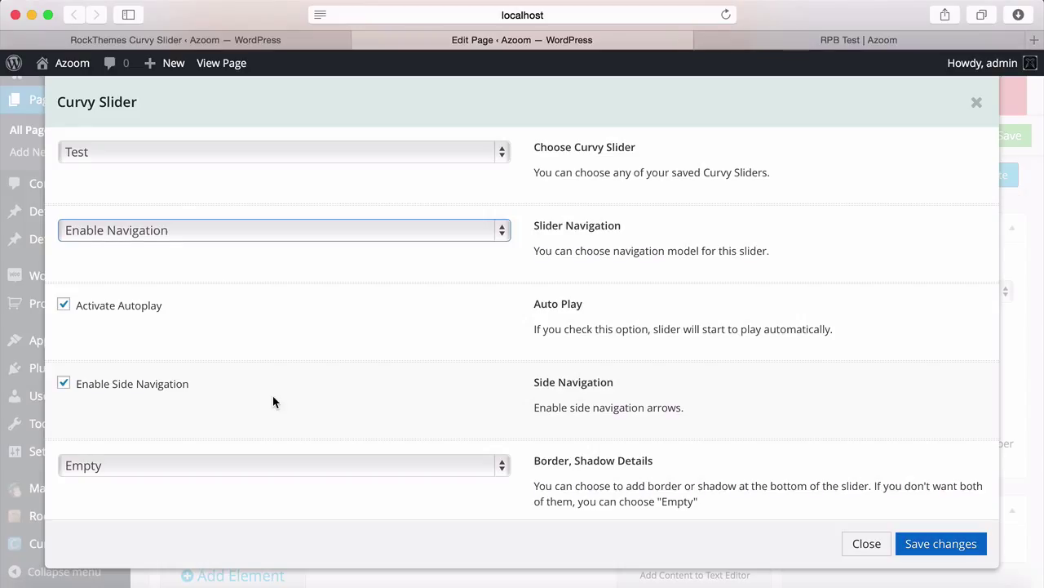
pyautogui.scroll(-1, 272, 400)
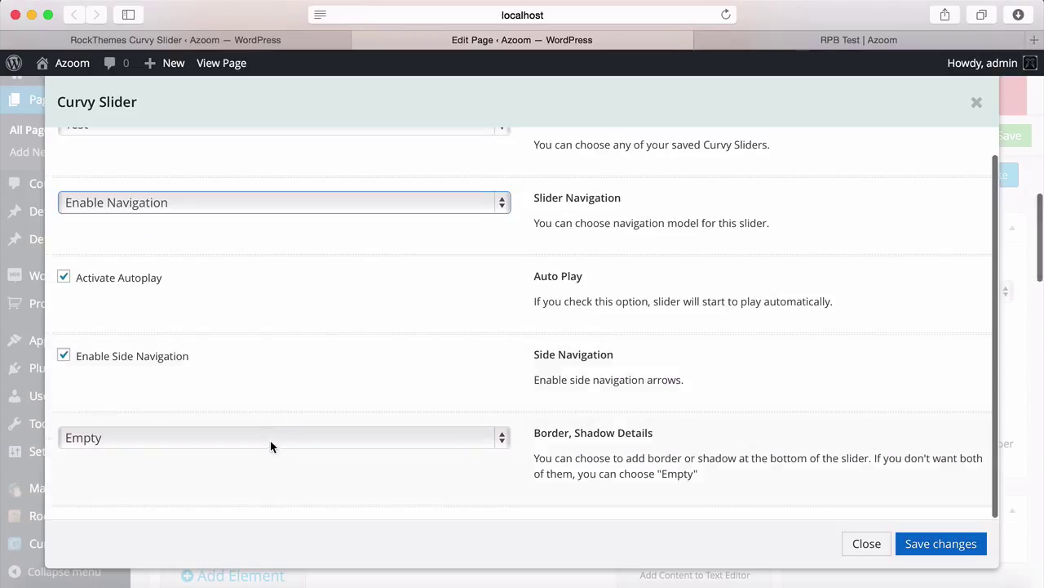
pyautogui.click(914, 544)
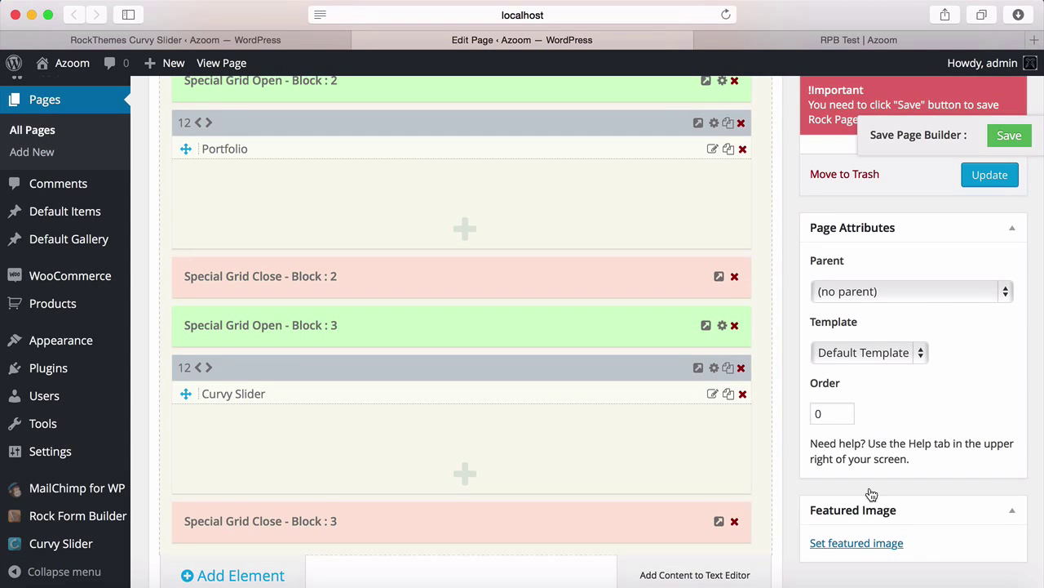
# Save the page builder layout and reload the live RPB Test page to check the Curvy Slider.
pyautogui.click(1010, 135)
pyautogui.click(777, 34)
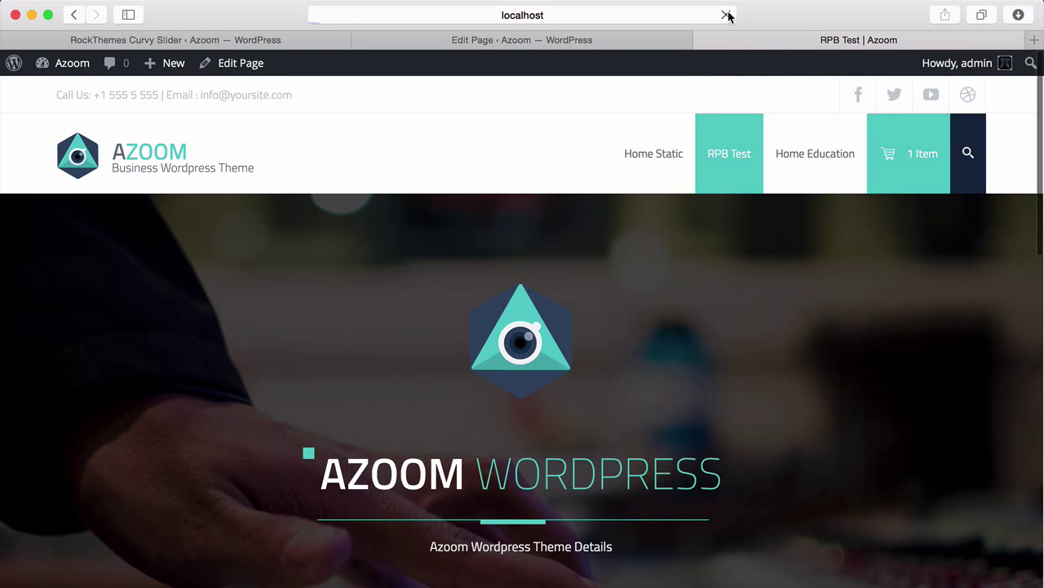
pyautogui.click(725, 15)
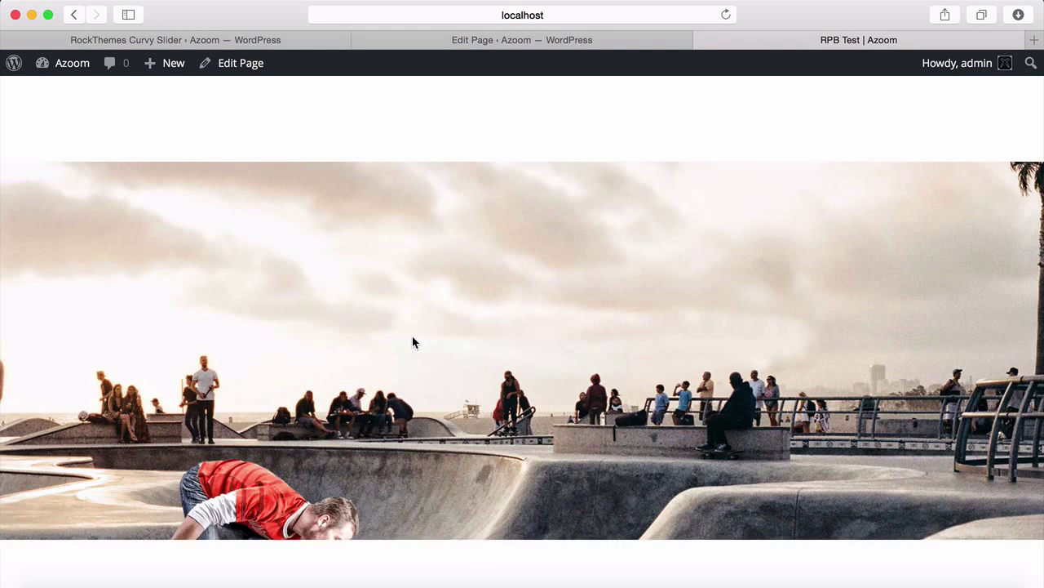
pyautogui.scroll(-5, 413, 337)
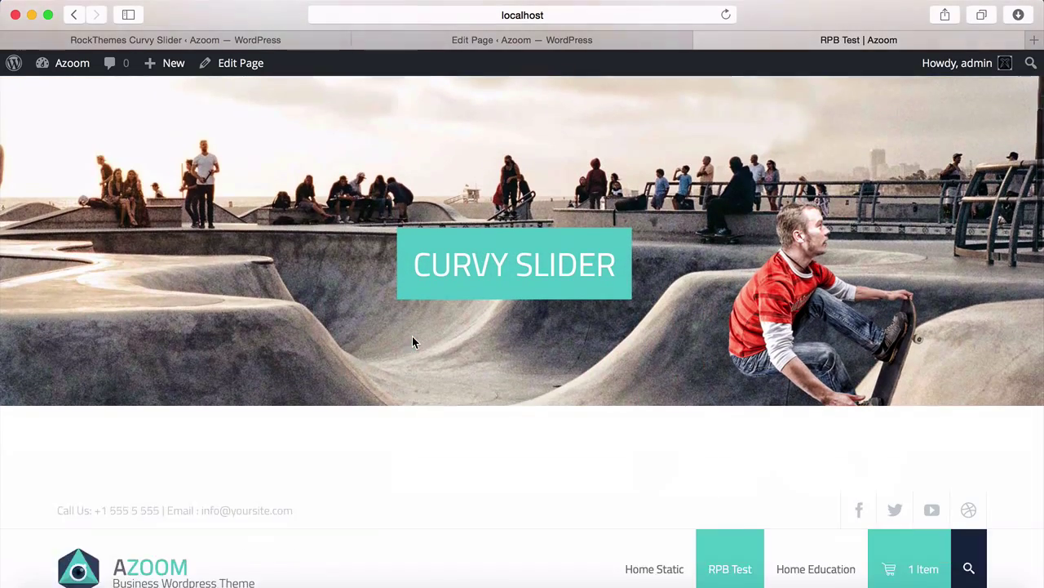
pyautogui.scroll(5, 412, 337)
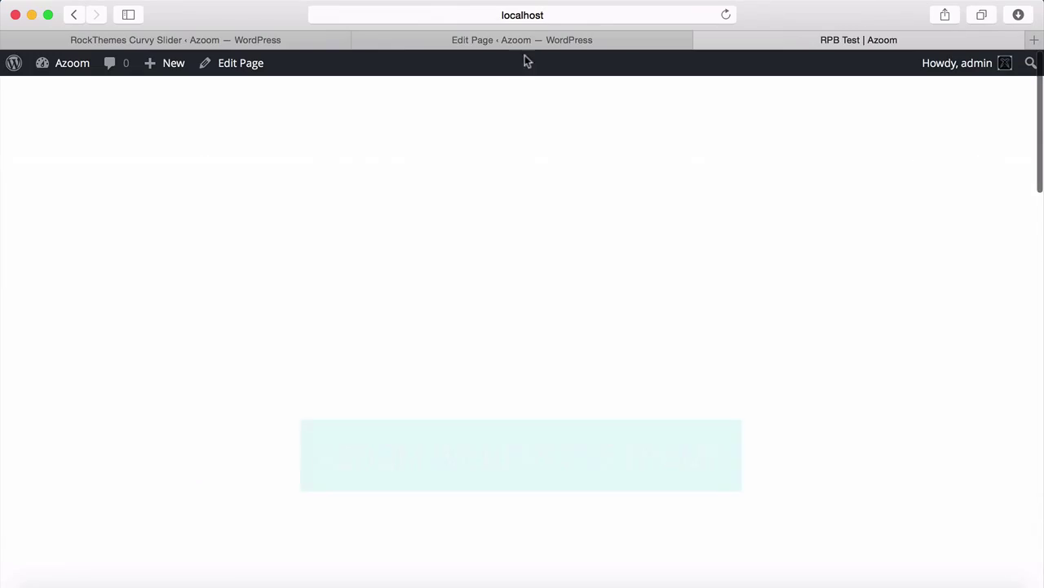
# Set Activate Vertical Padding of Special Grid Block 3 to Do Not Activate Padding in the page editor, and save the changes.
pyautogui.click(535, 41)
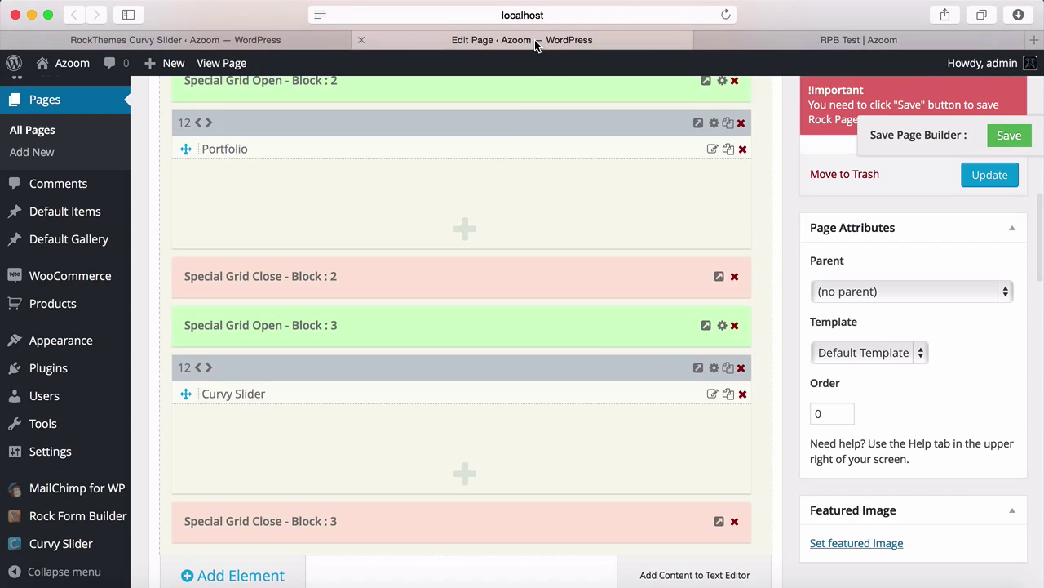
pyautogui.click(723, 326)
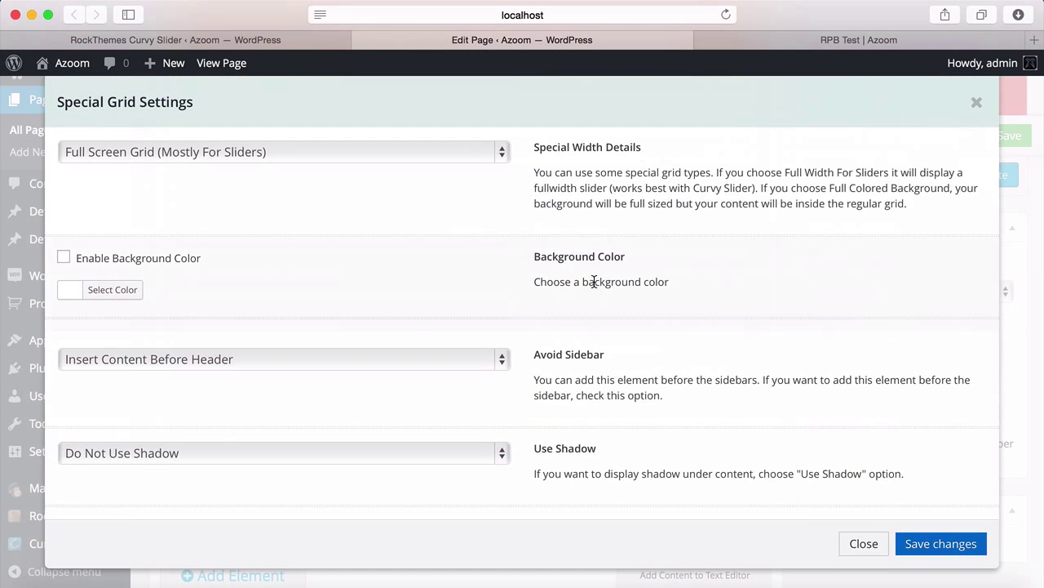
pyautogui.scroll(-15, 593, 282)
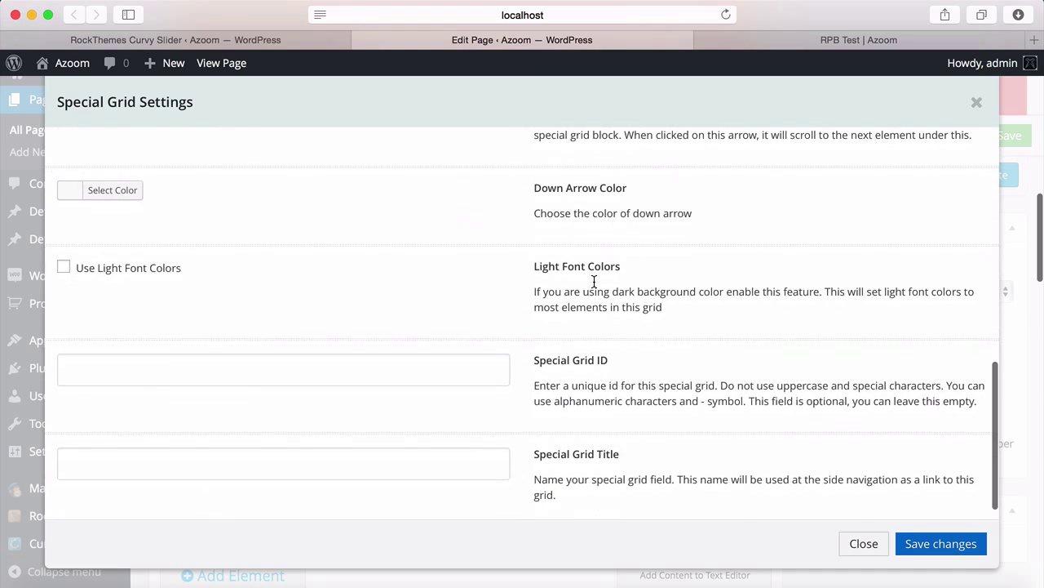
pyautogui.scroll(5, 593, 282)
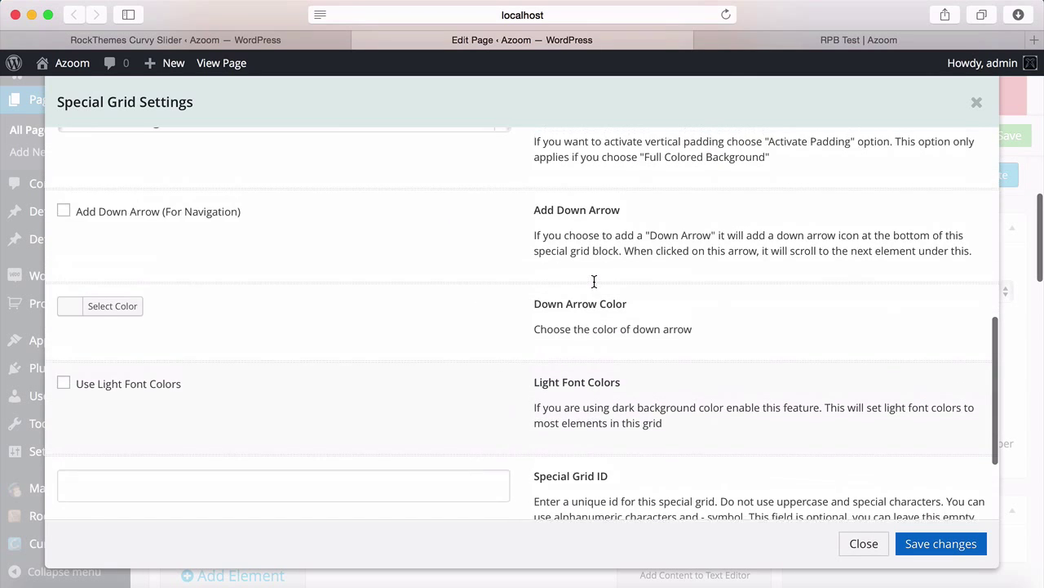
pyautogui.click(391, 143)
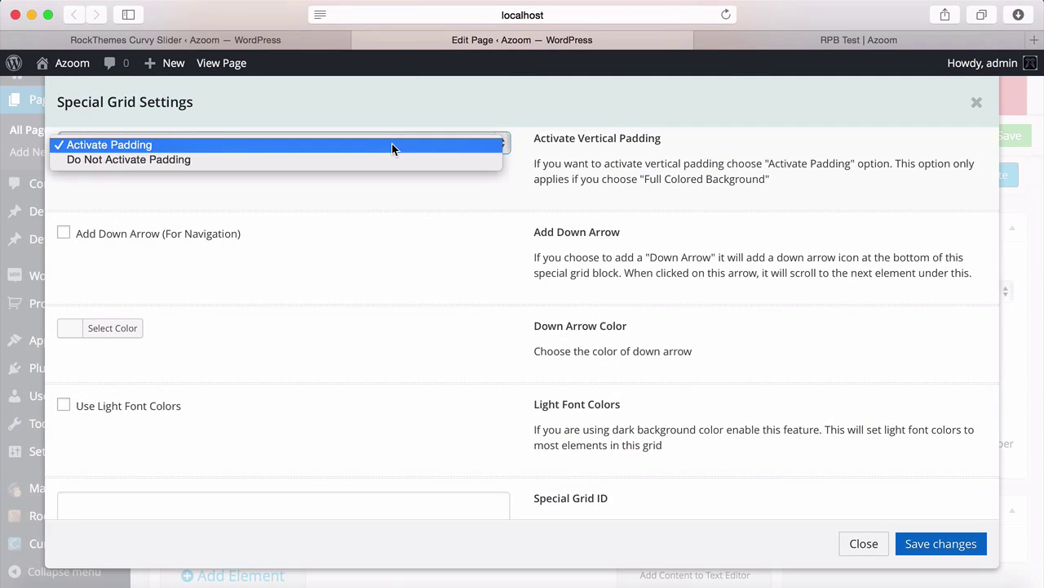
pyautogui.click(380, 159)
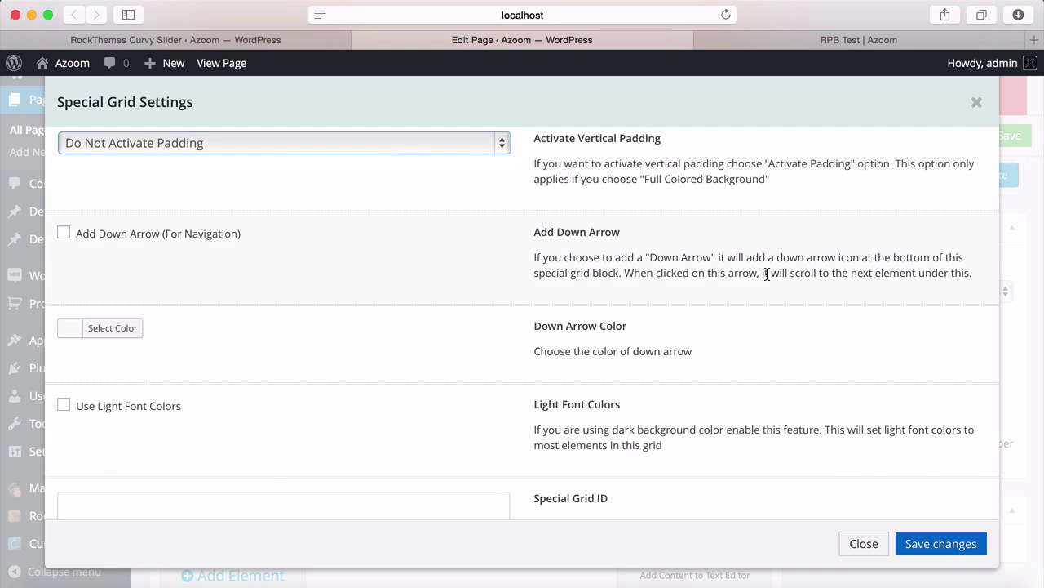
pyautogui.click(917, 543)
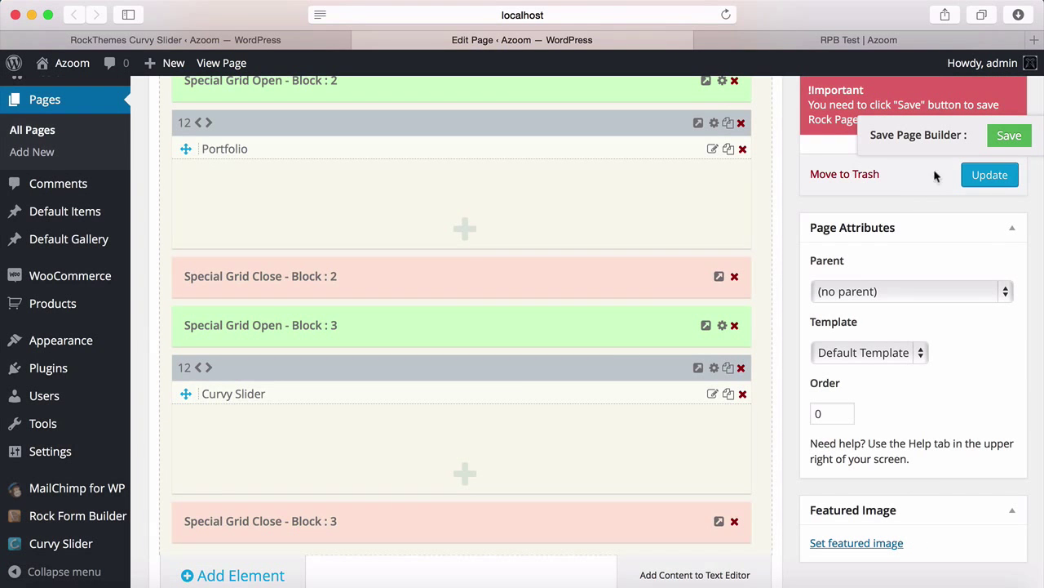
# Save the page builder layout, reload the live RPB Test page, and review it from the Curvy Slider down to the portfolio.
pyautogui.click(1012, 126)
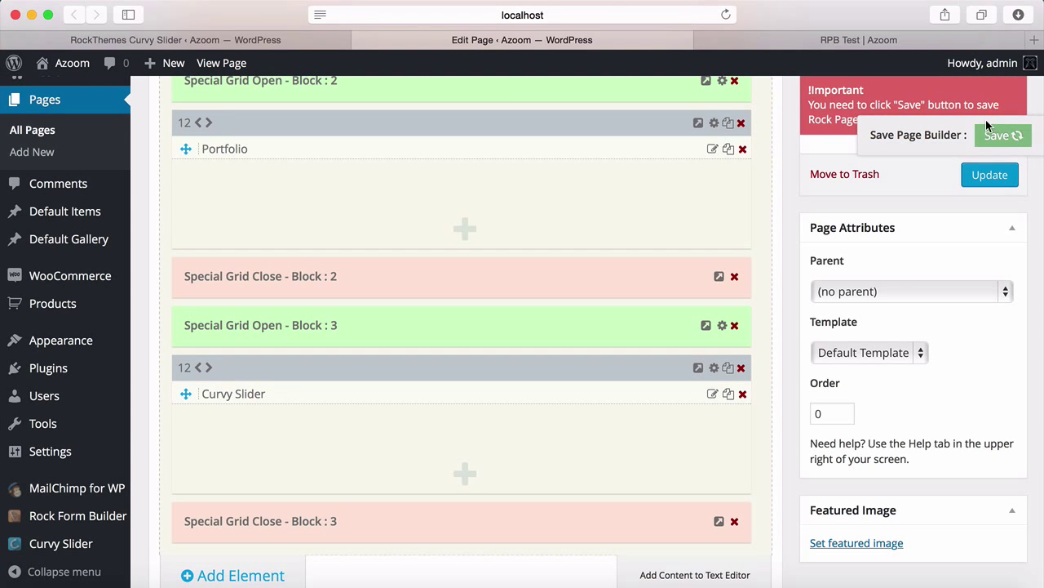
pyautogui.click(861, 38)
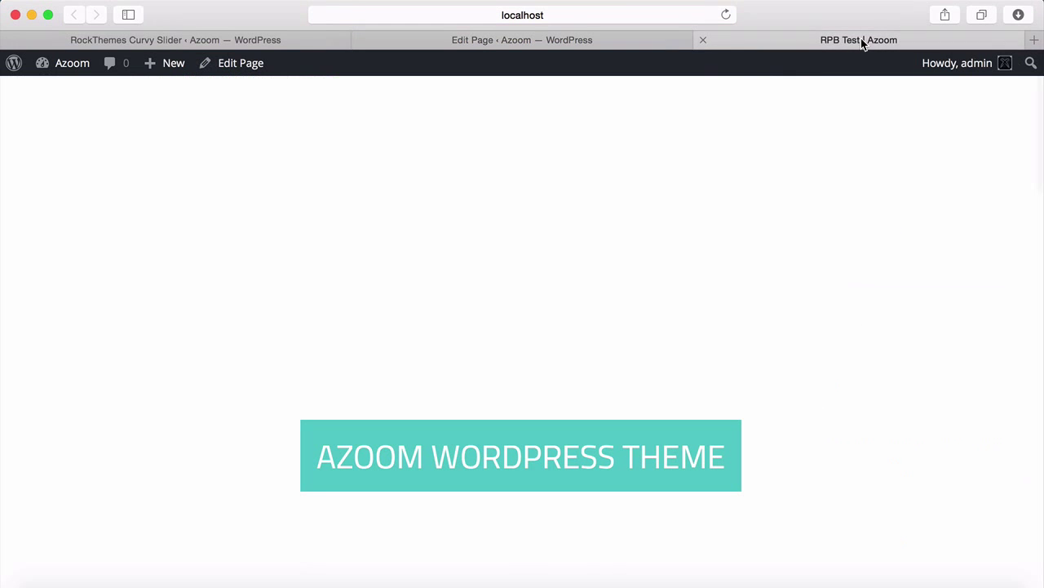
pyautogui.click(726, 14)
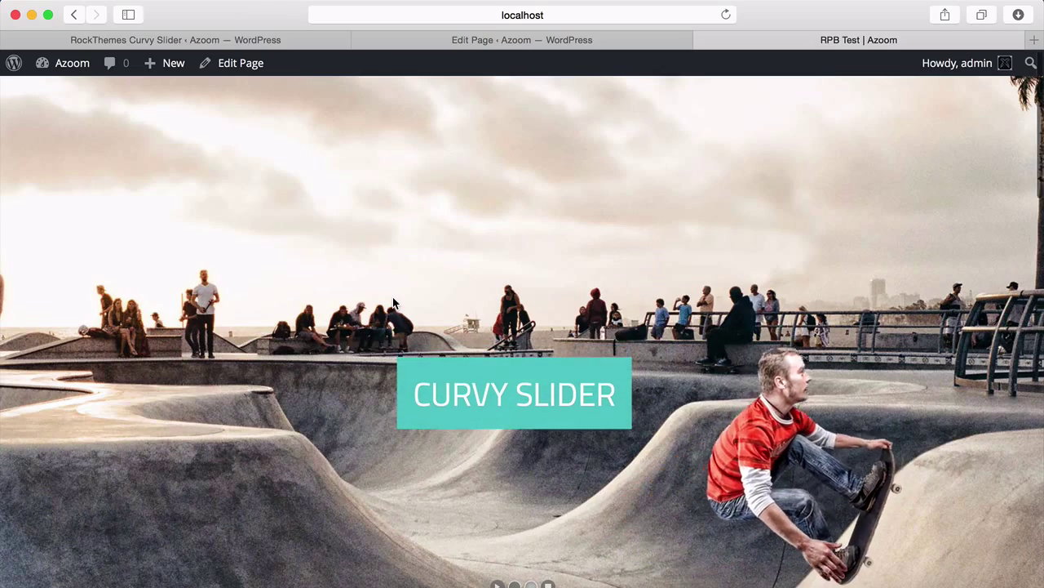
pyautogui.scroll(-10, 392, 302)
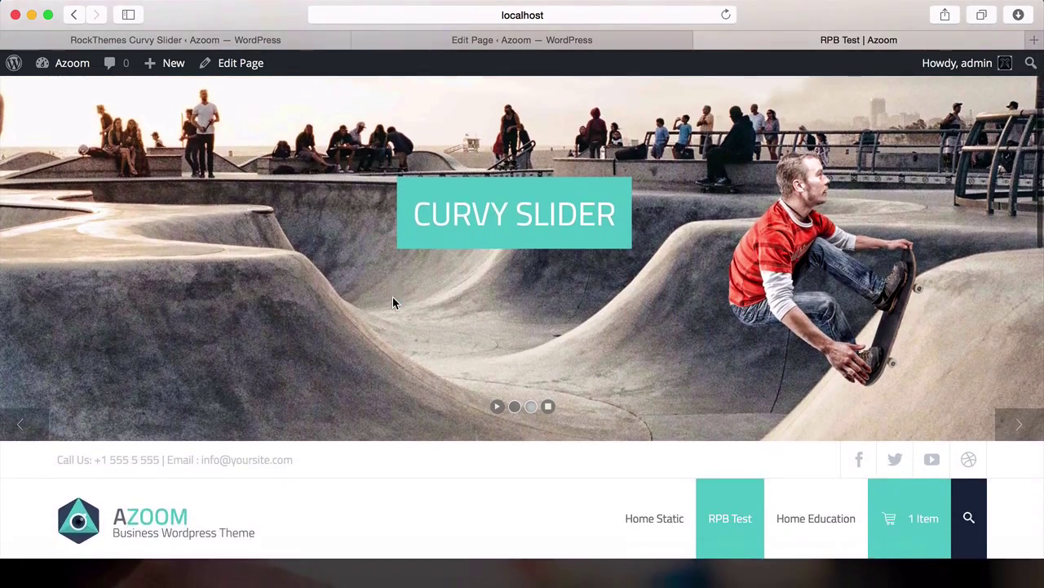
pyautogui.scroll(-15, 393, 303)
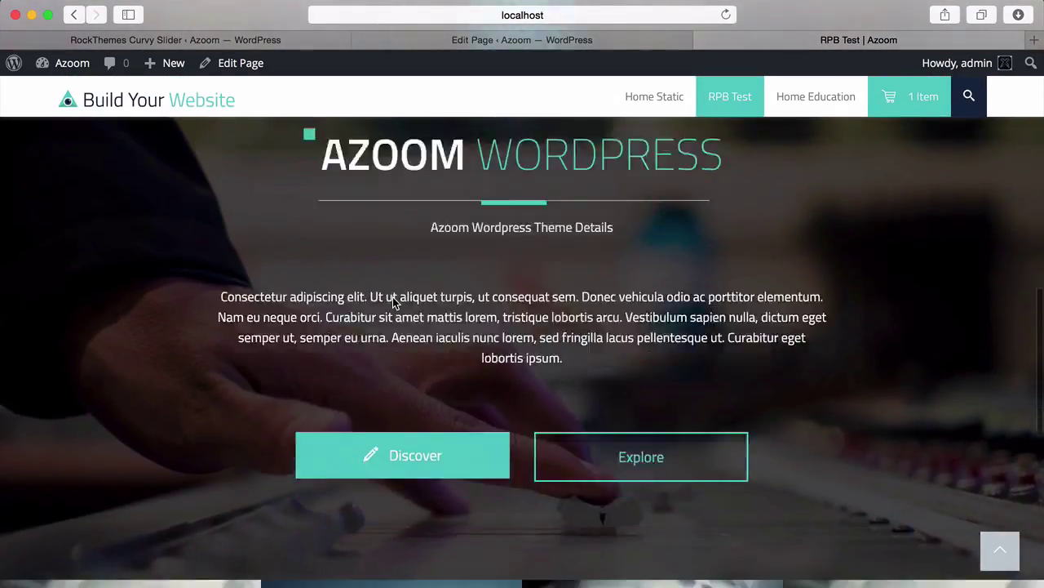
pyautogui.scroll(-3, 393, 302)
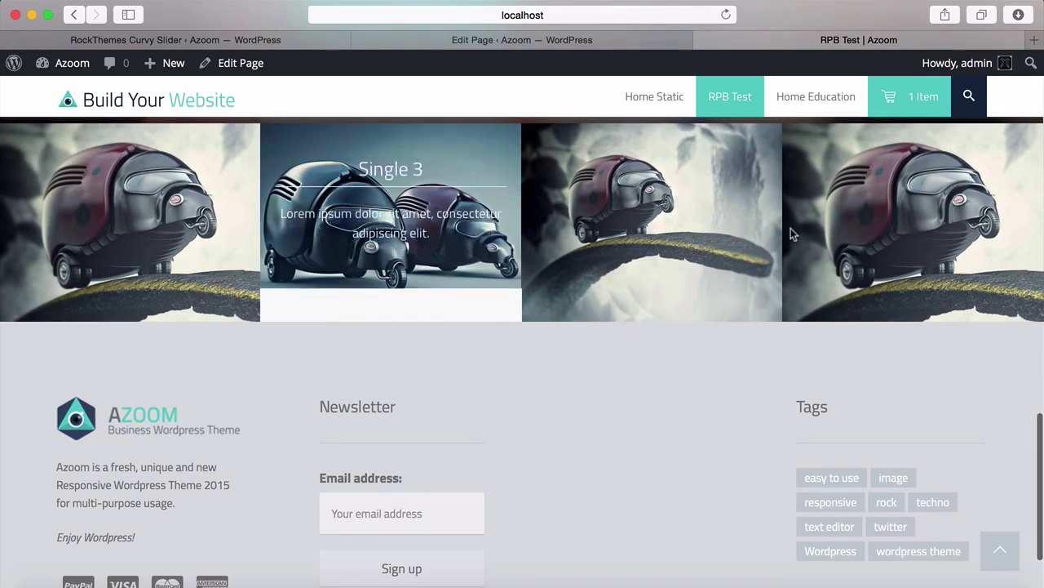
pyautogui.moveTo(1003, 221)
pyautogui.moveTo(353, 210)
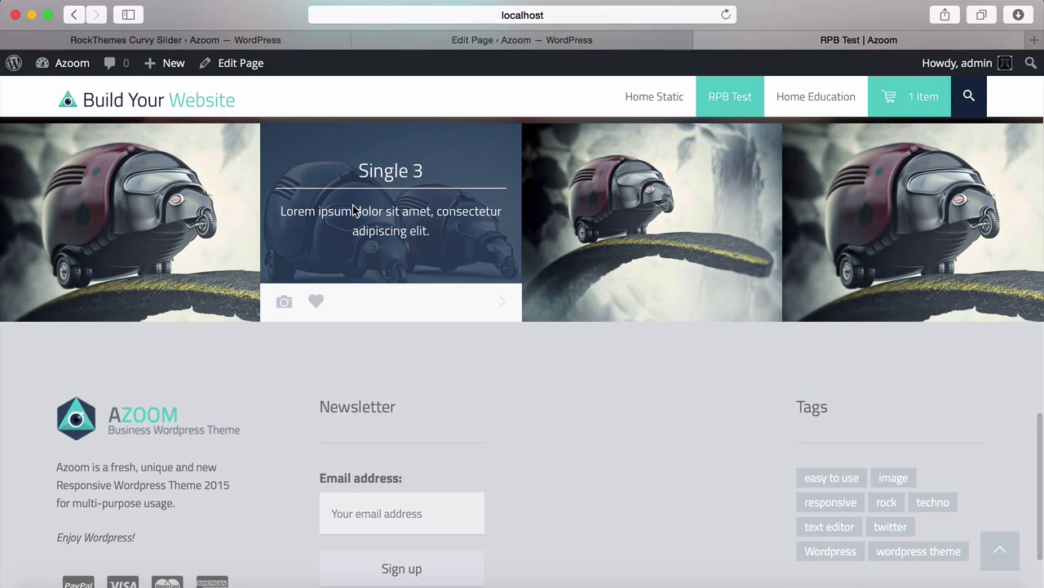
pyautogui.scroll(20, 354, 211)
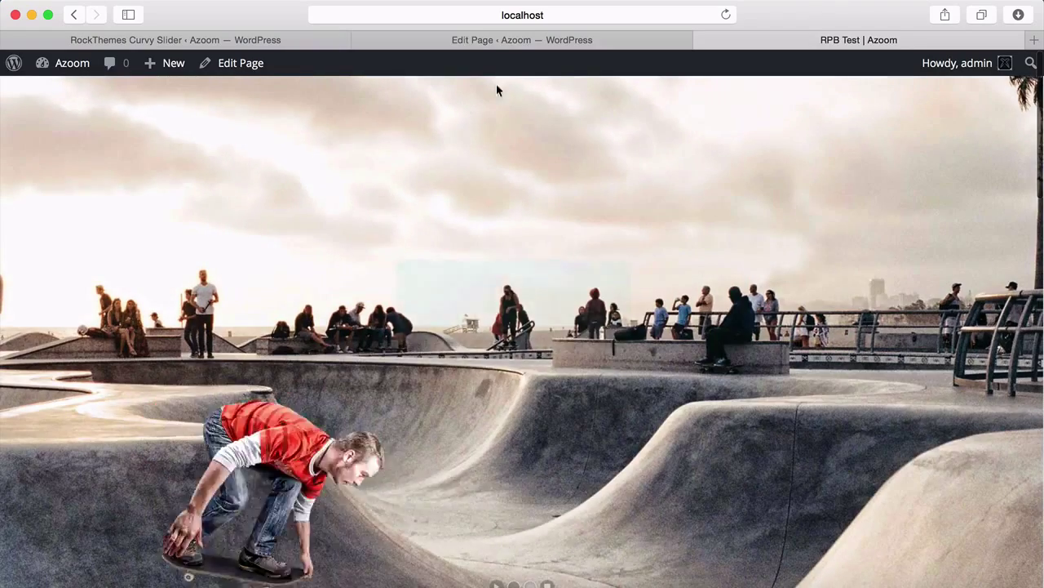
# Change the Avoid Sidebar option of Special Grid Block 3 to Insert Content Before Sidebars, and save the changes.
pyautogui.click(518, 40)
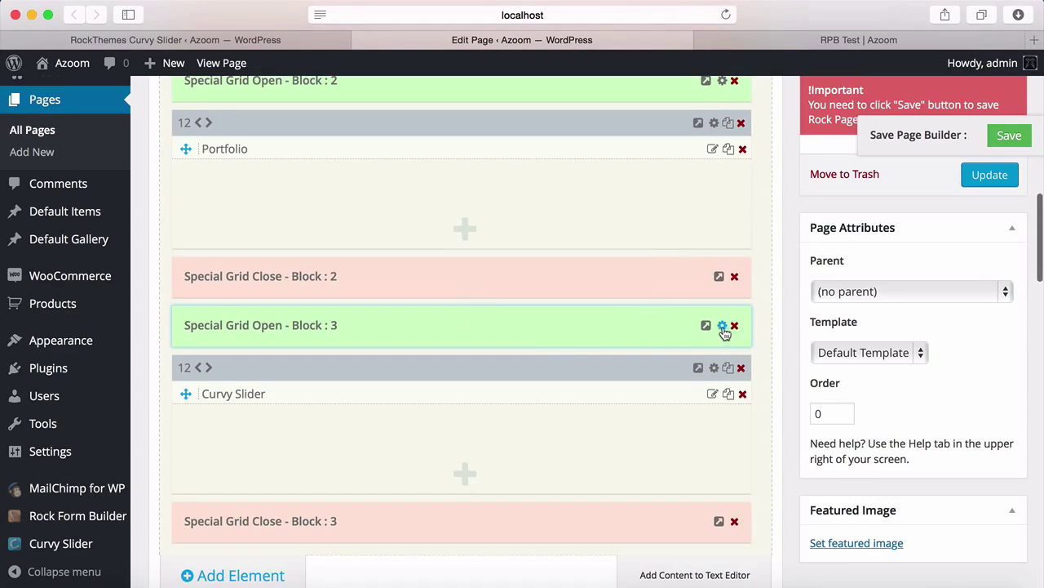
pyautogui.click(725, 40)
pyautogui.click(629, 42)
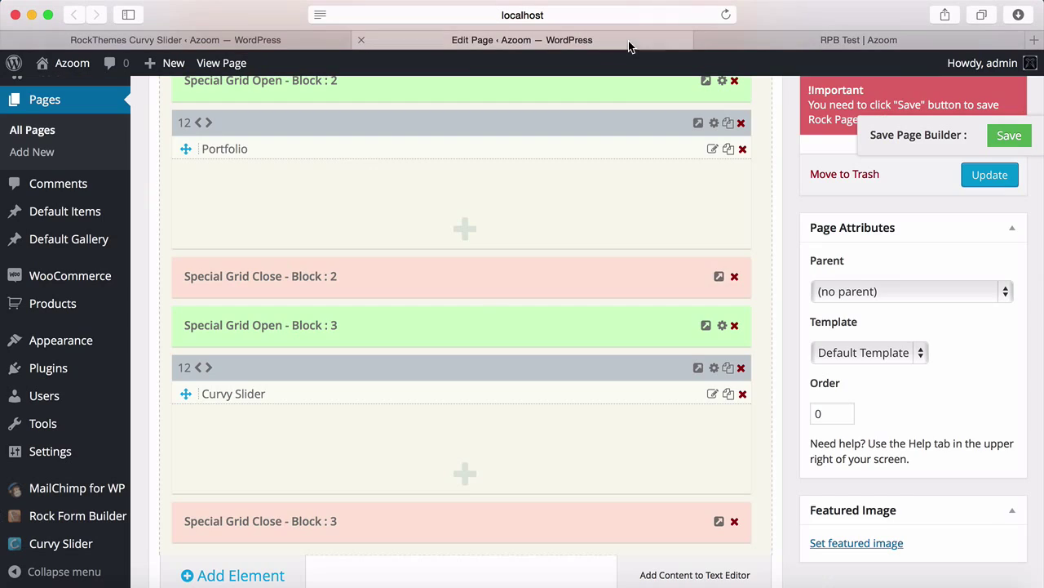
pyautogui.click(722, 326)
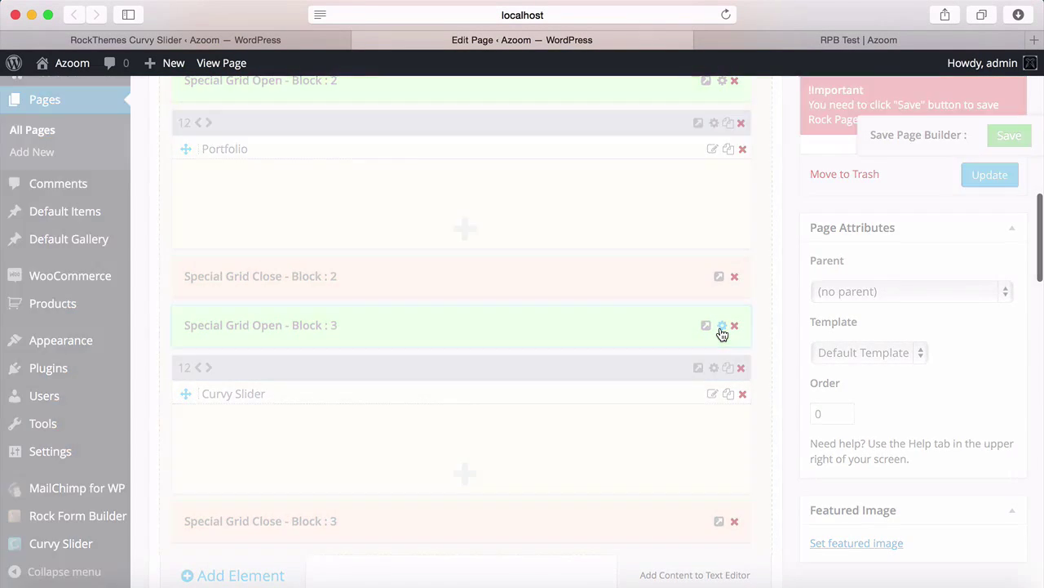
pyautogui.click(347, 361)
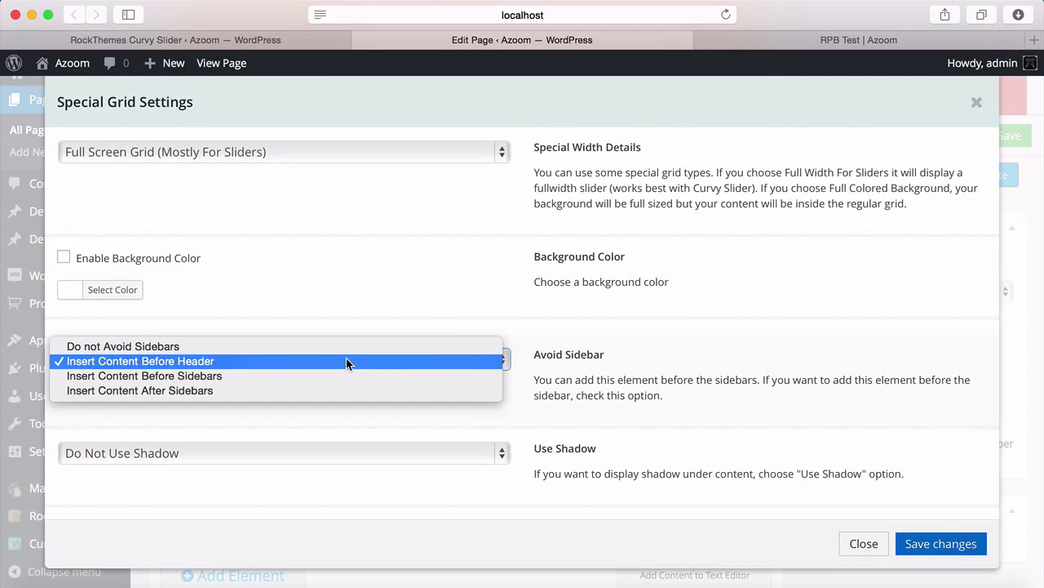
pyautogui.click(303, 376)
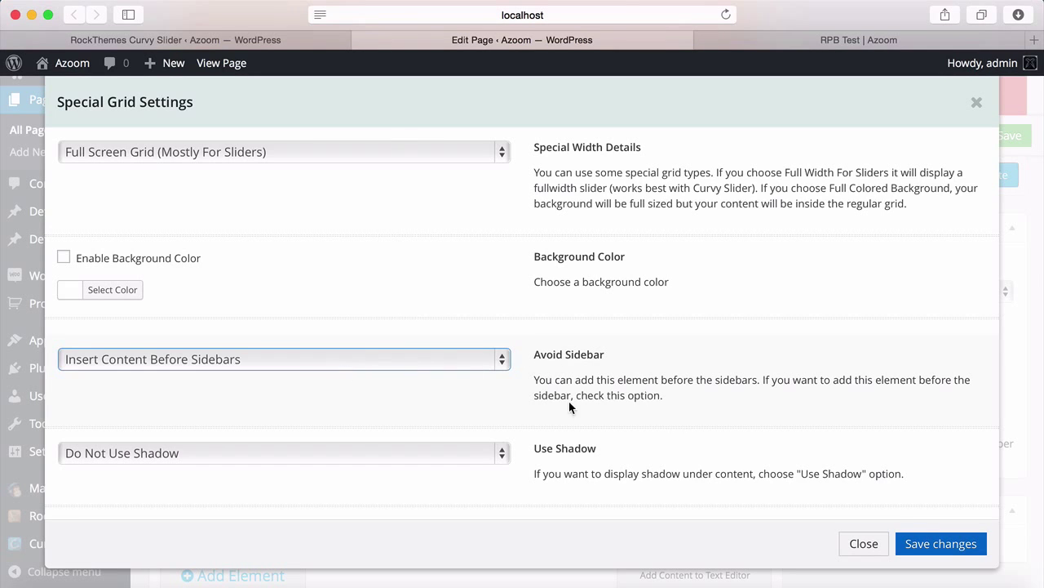
pyautogui.click(916, 544)
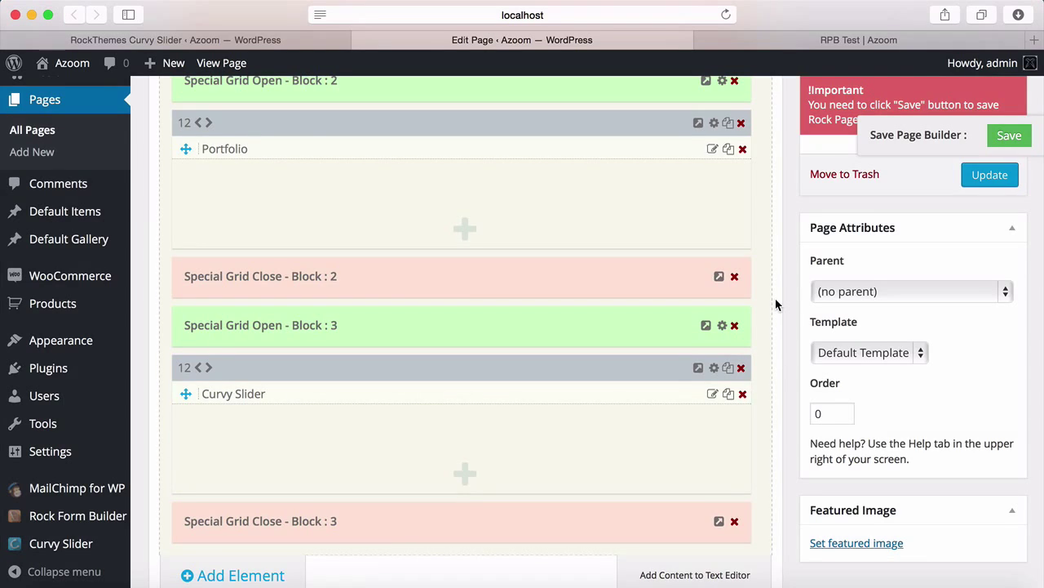
# Save the page builder and reload the live RPB Test page to check where the Curvy Slider sits relative to the portfolio.
pyautogui.scroll(3, 776, 305)
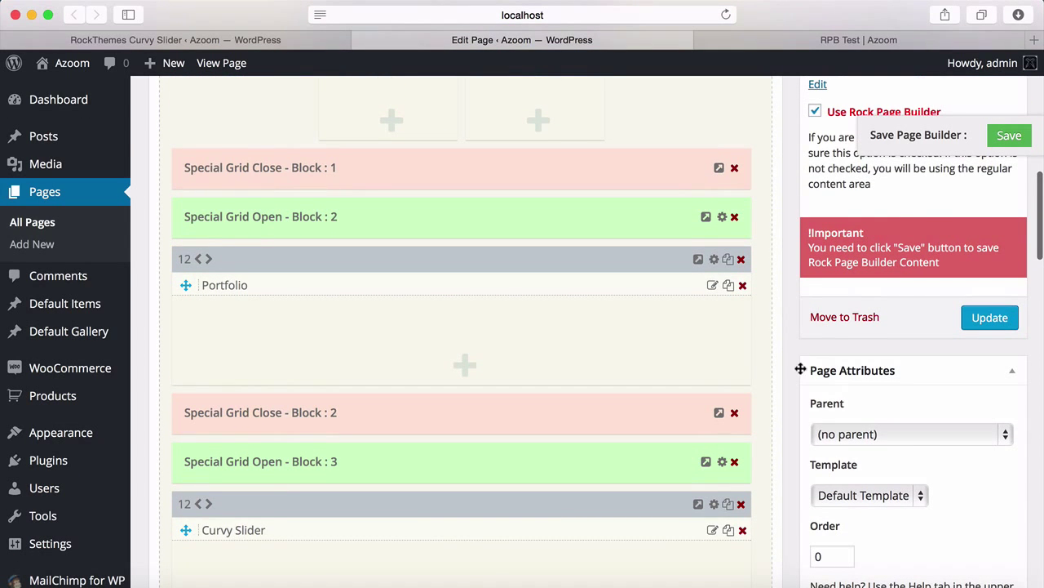
pyautogui.click(1006, 140)
pyautogui.click(801, 42)
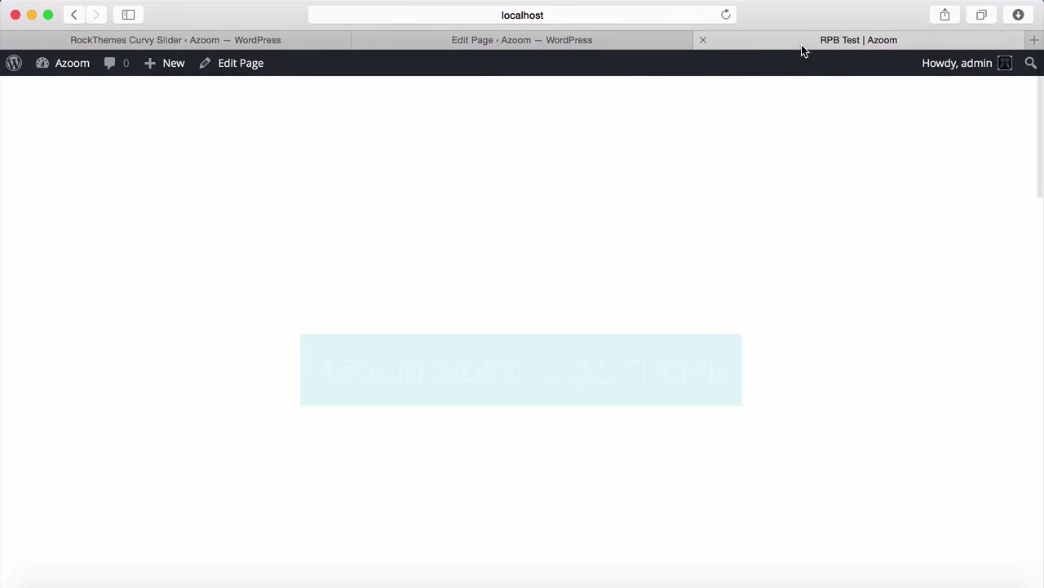
pyautogui.click(725, 15)
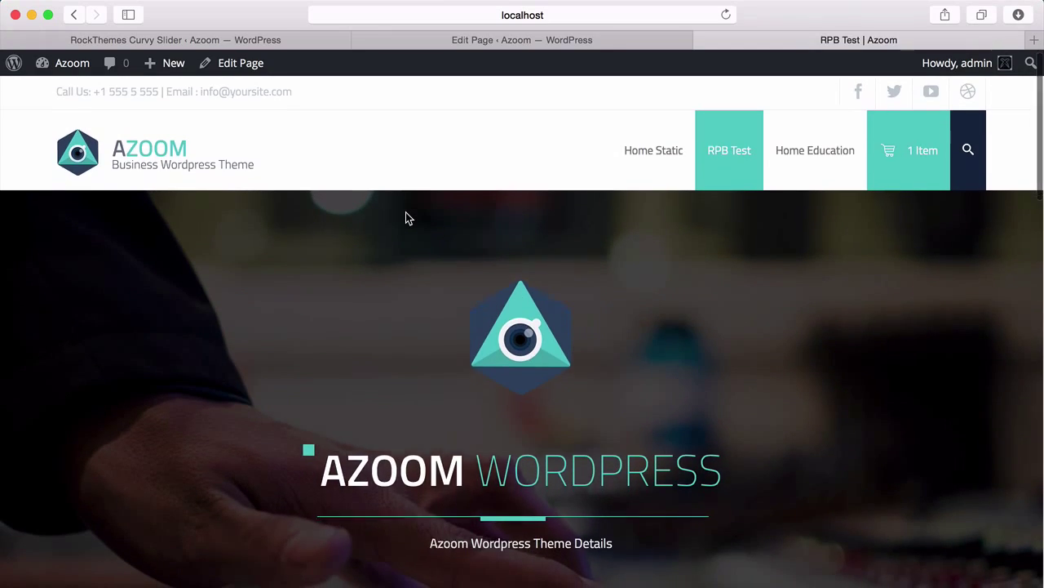
pyautogui.scroll(-10, 406, 212)
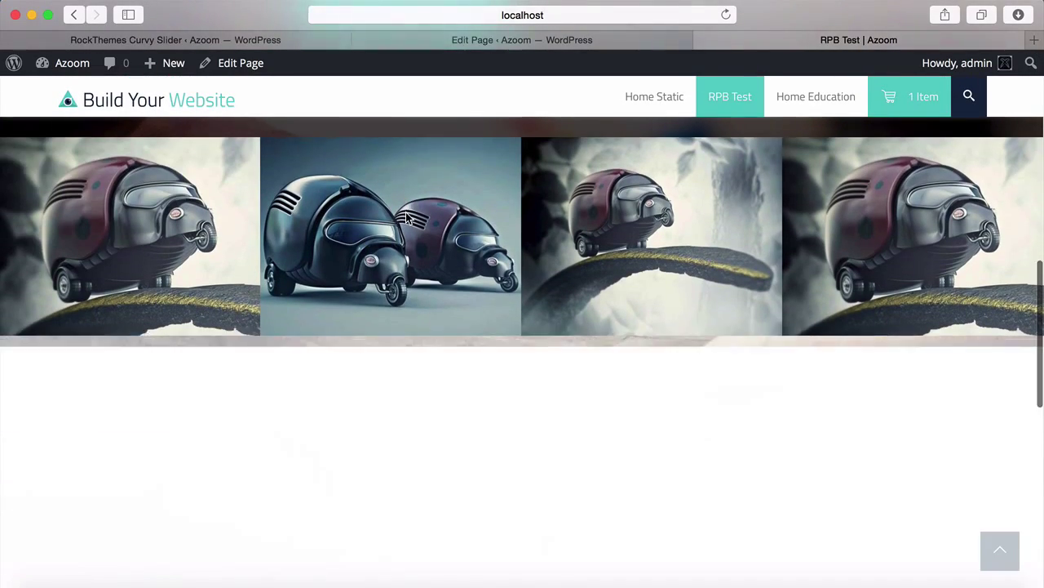
pyautogui.scroll(-5, 406, 218)
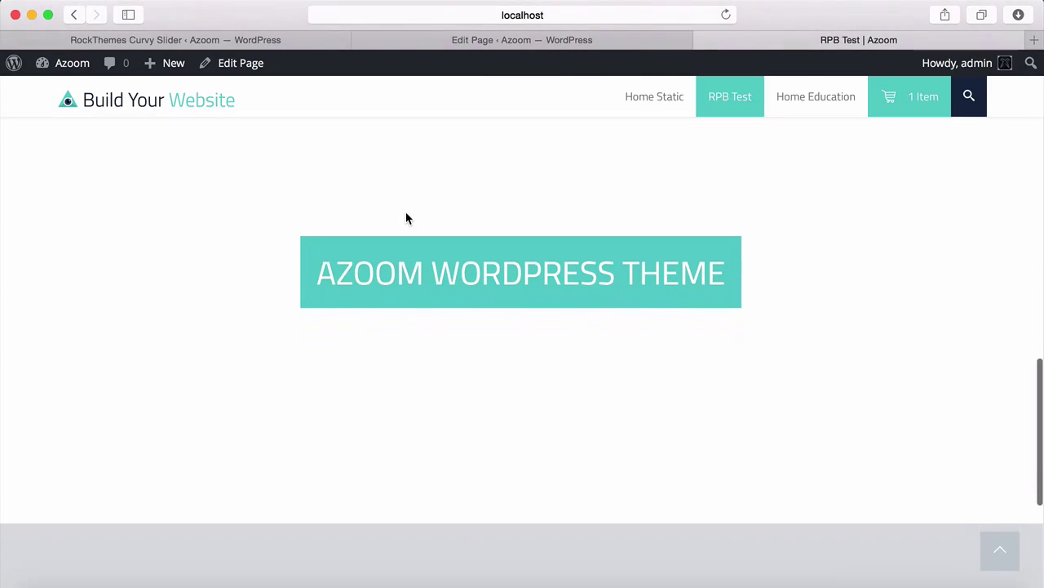
pyautogui.scroll(-1, 406, 218)
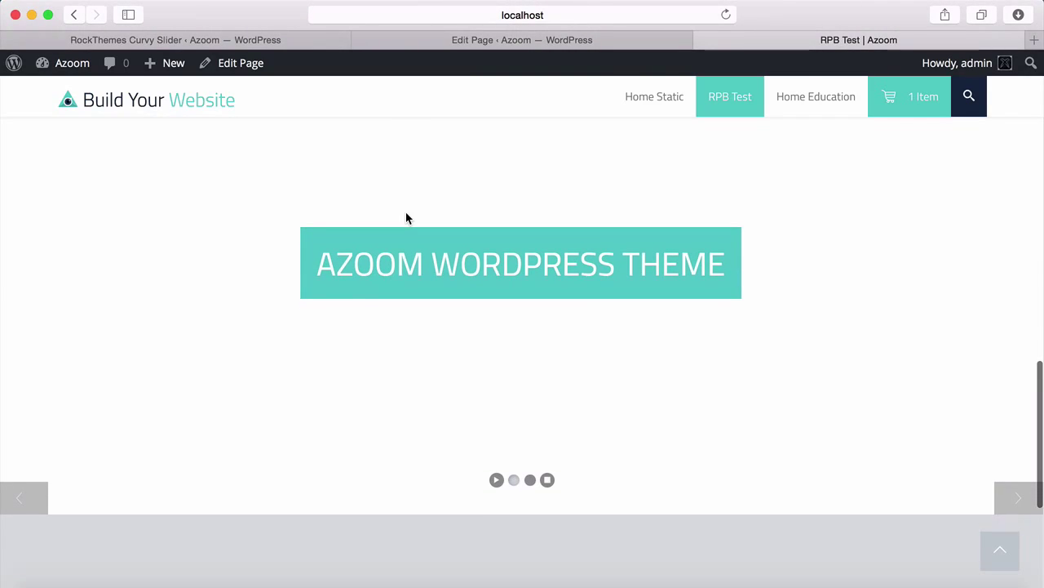
# Test the Curvy Slider's navigation by switching between its scenes on the live page, and return to the beginning of the page.
pyautogui.click(515, 482)
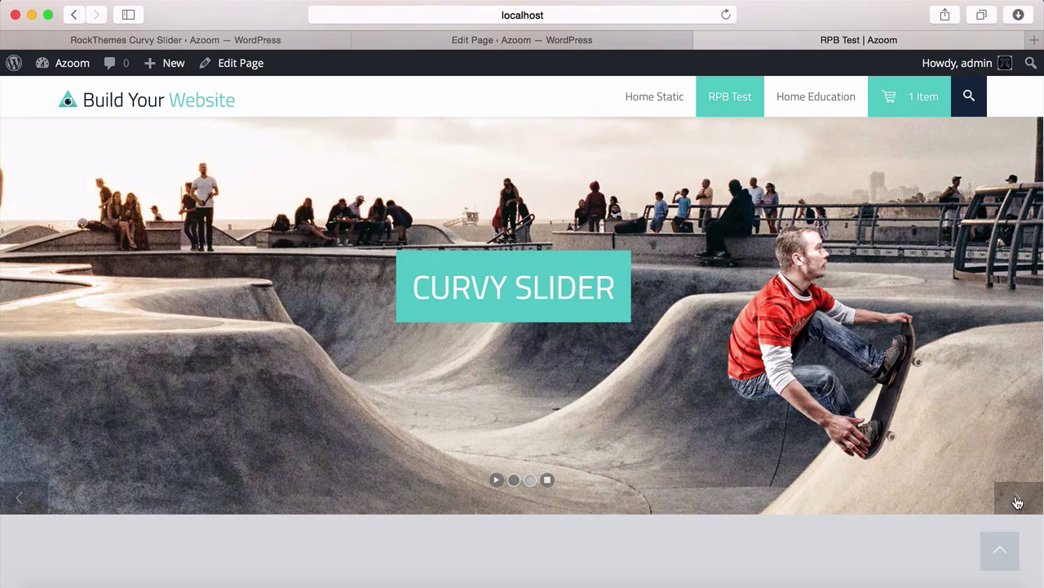
pyautogui.click(20, 507)
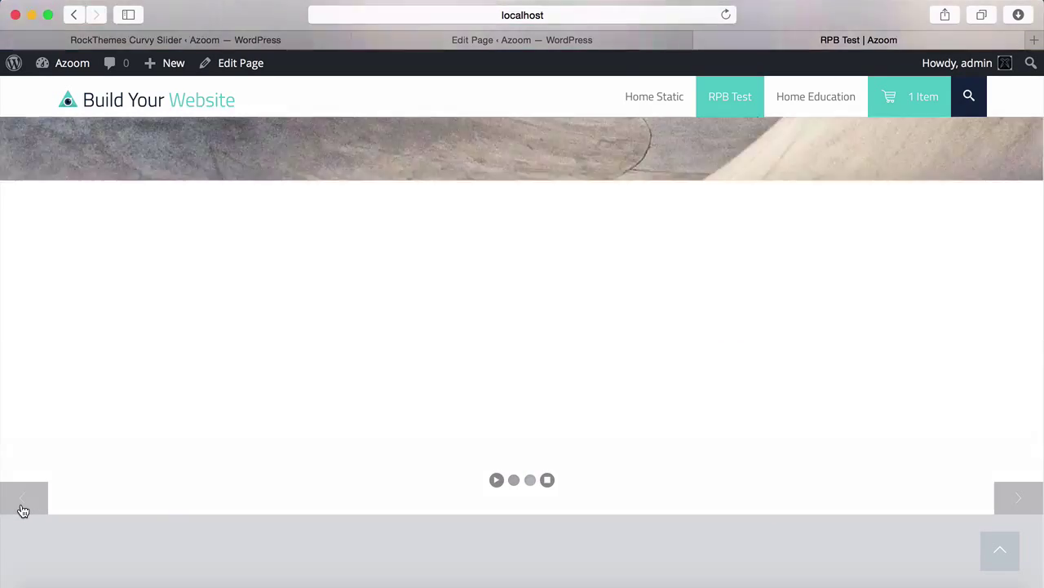
pyautogui.click(22, 509)
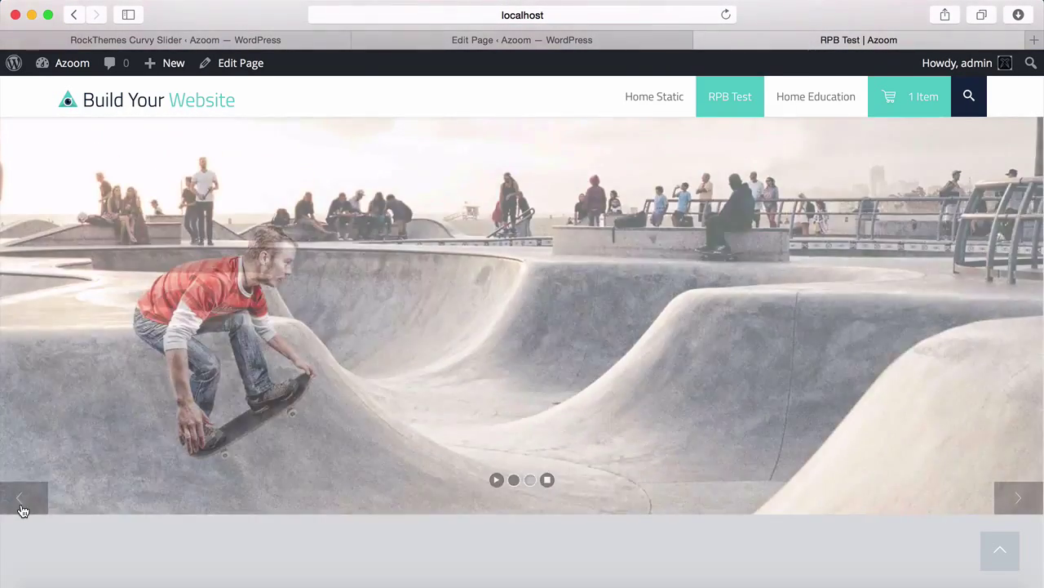
pyautogui.press('super+r')
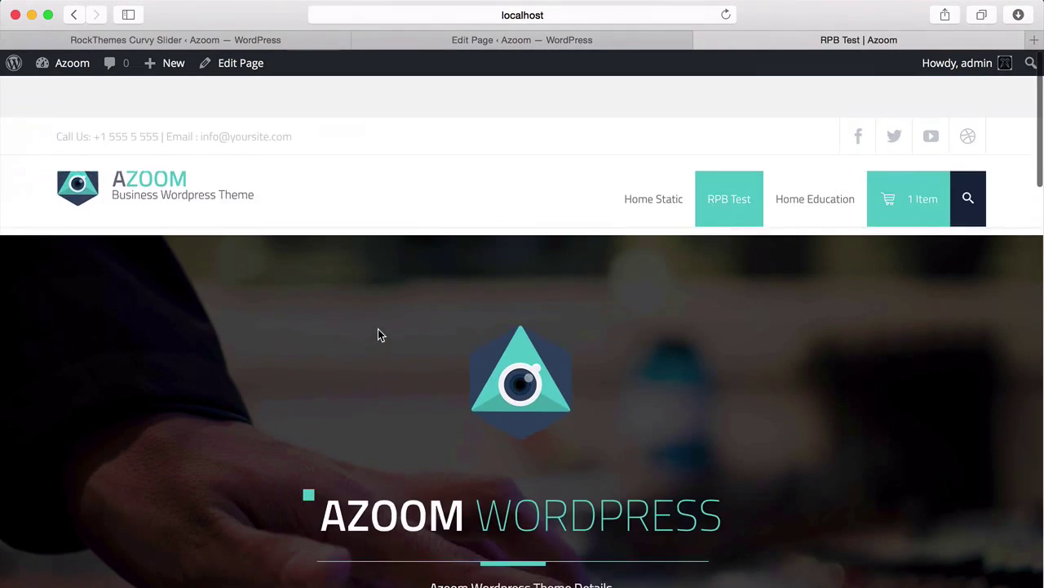